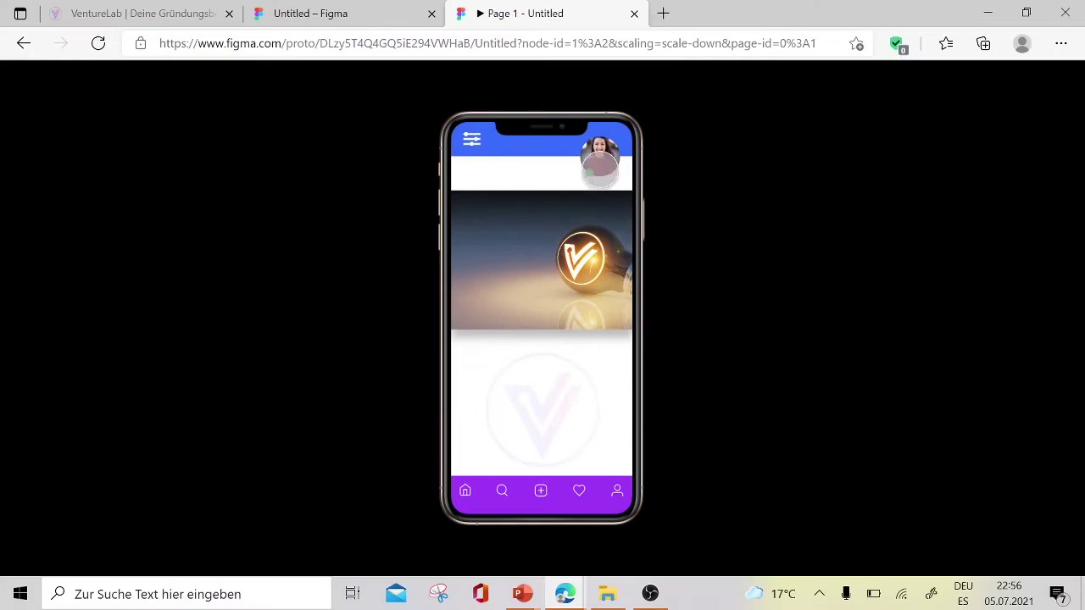
Step: In the prototype preview, open and close the hamburger side menu, then tap the profile photo to reach the profile page
click(471, 139)
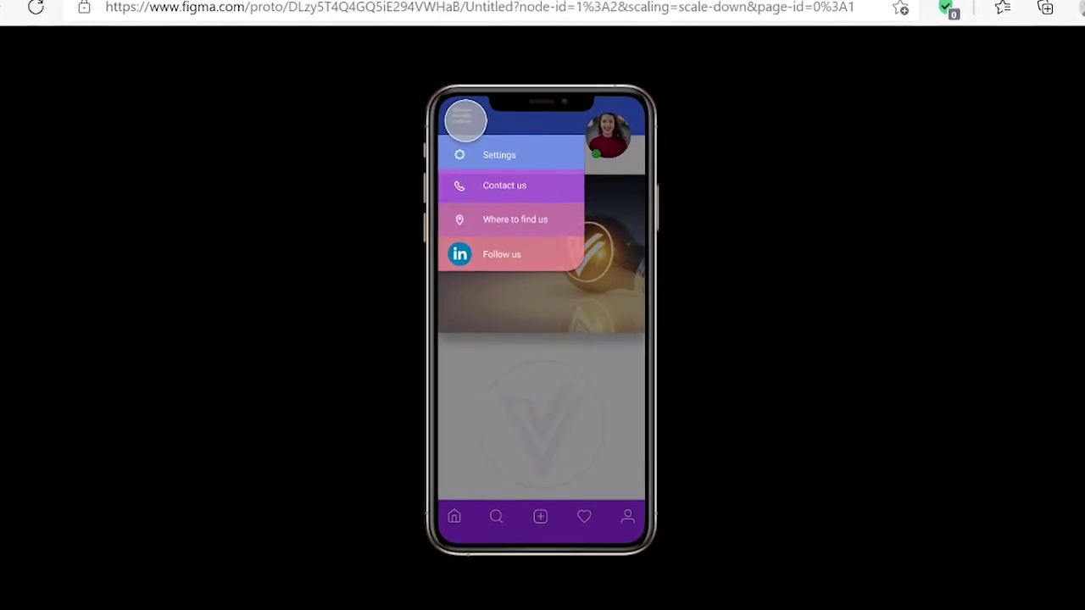
click(457, 106)
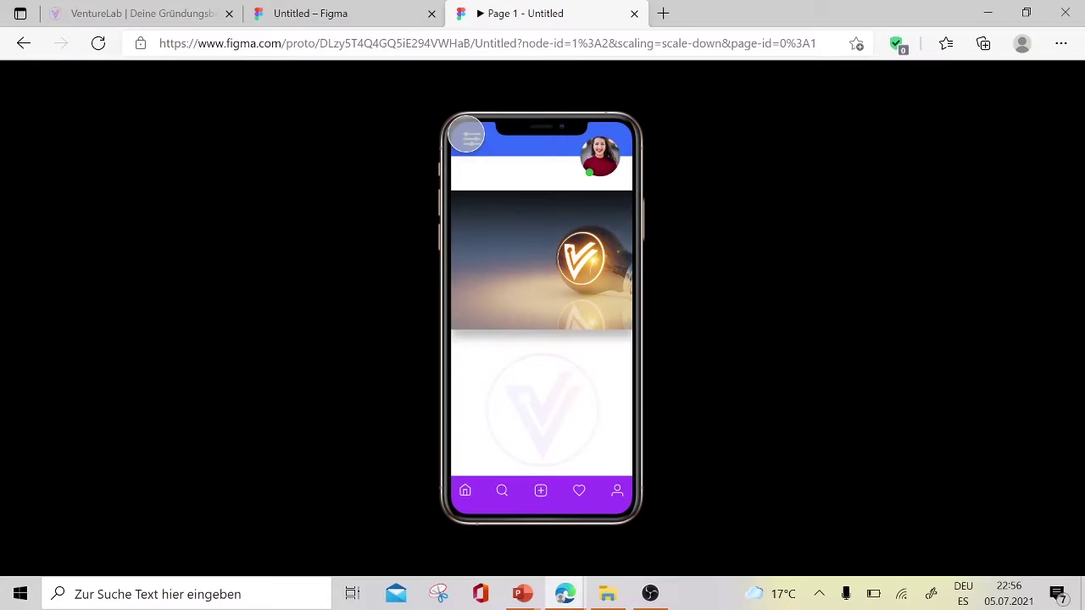
click(598, 155)
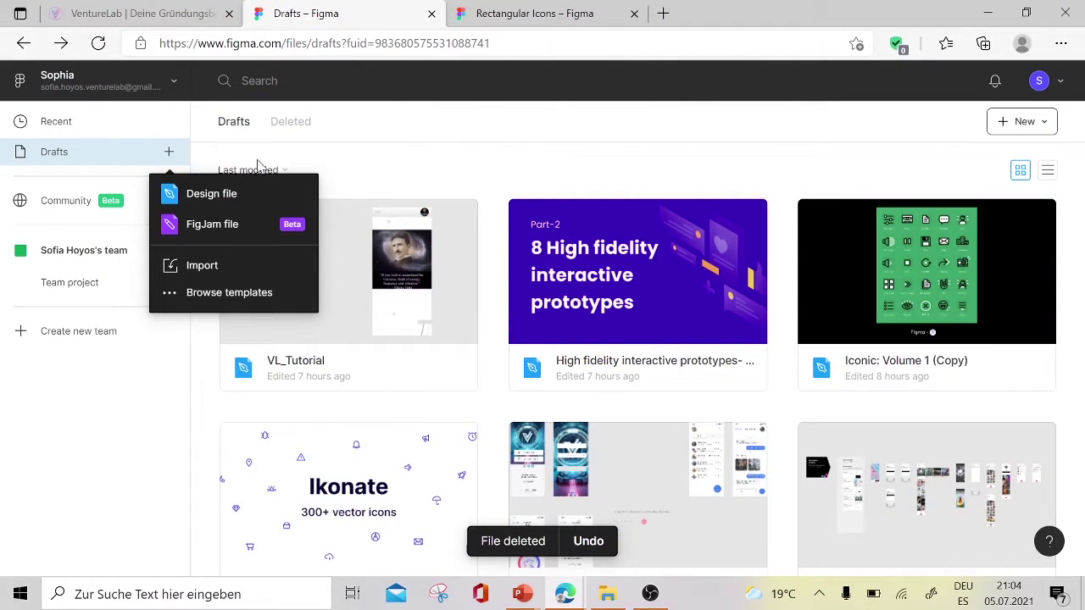
Step: Start a new design file containing an iPhone 11 Pro Max frame
click(237, 193)
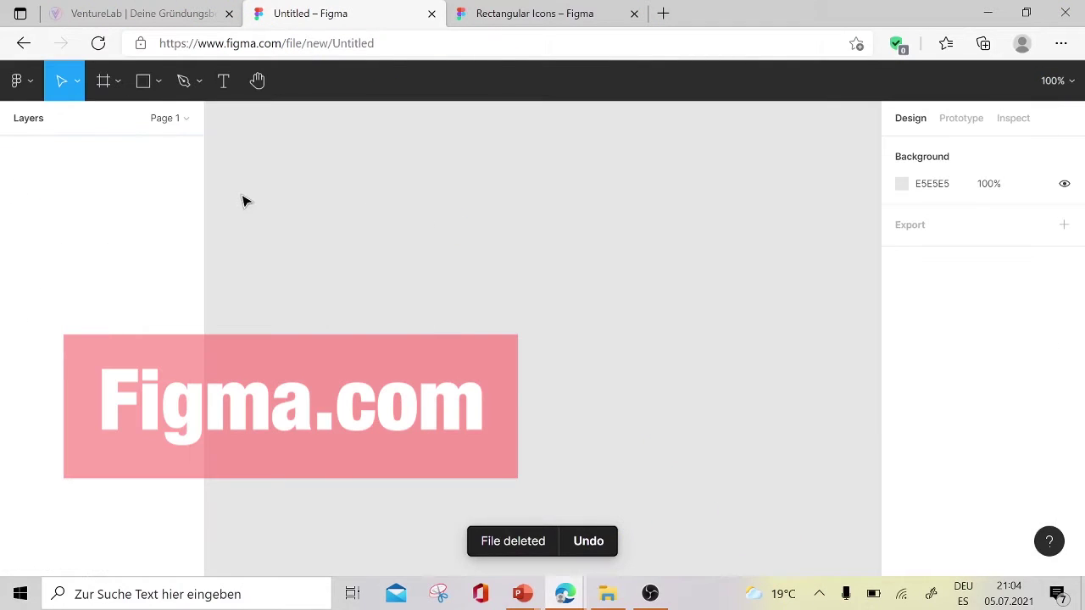
click(118, 82)
click(123, 123)
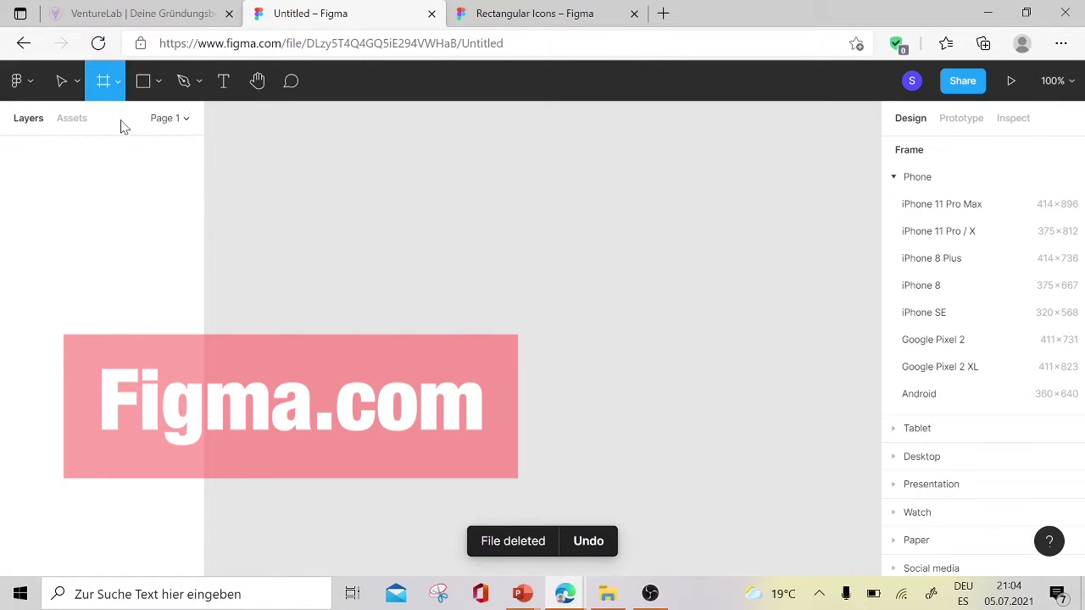
click(945, 204)
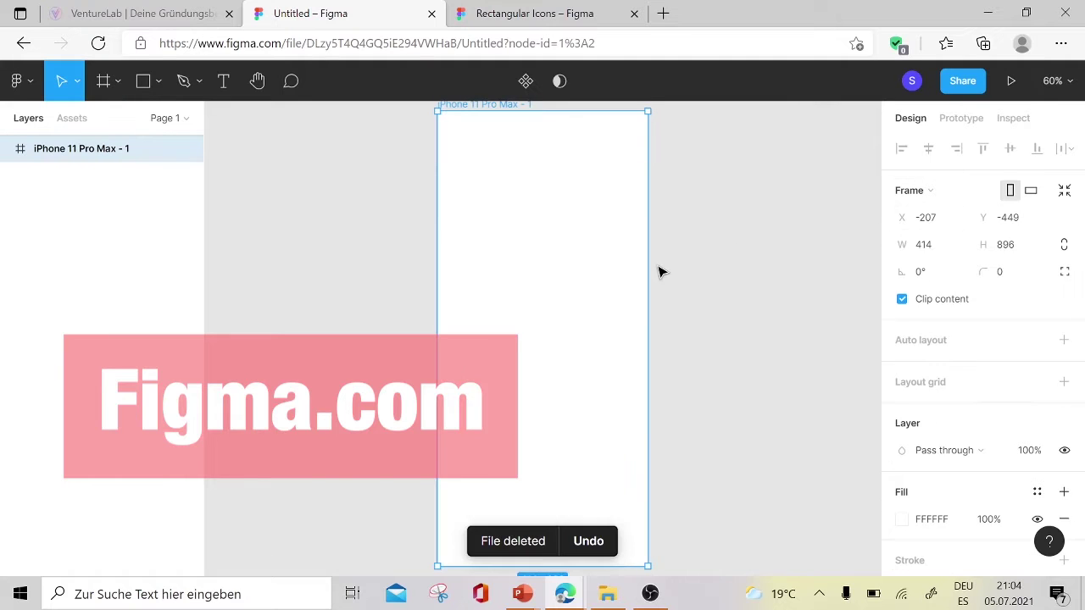
scroll(662, 272, down, 2)
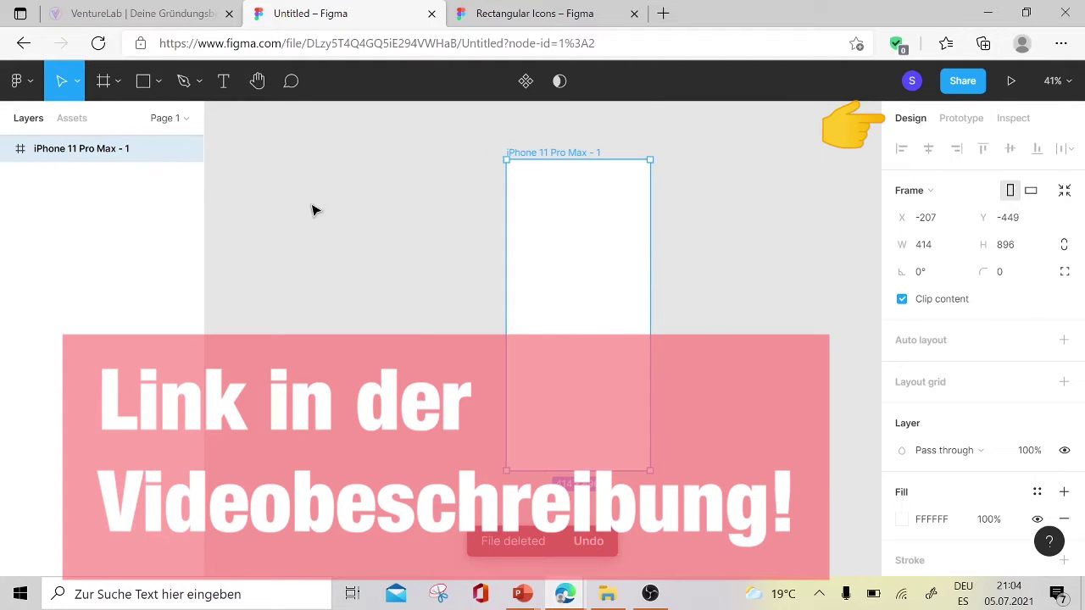
Step: Draw a 414×78 header rectangle across the top of the phone frame
click(143, 85)
click(159, 83)
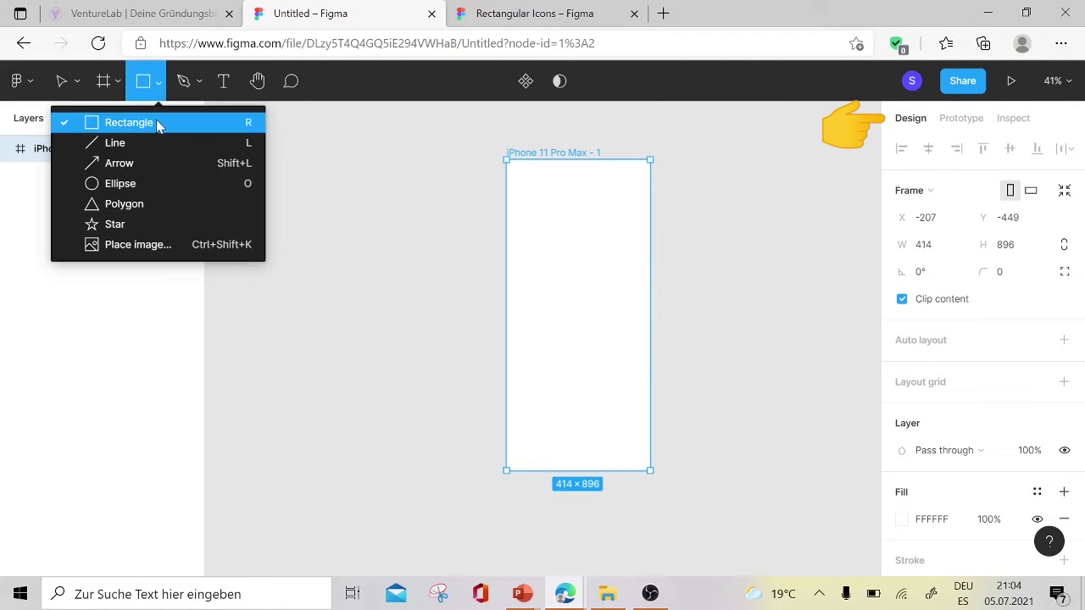
click(158, 123)
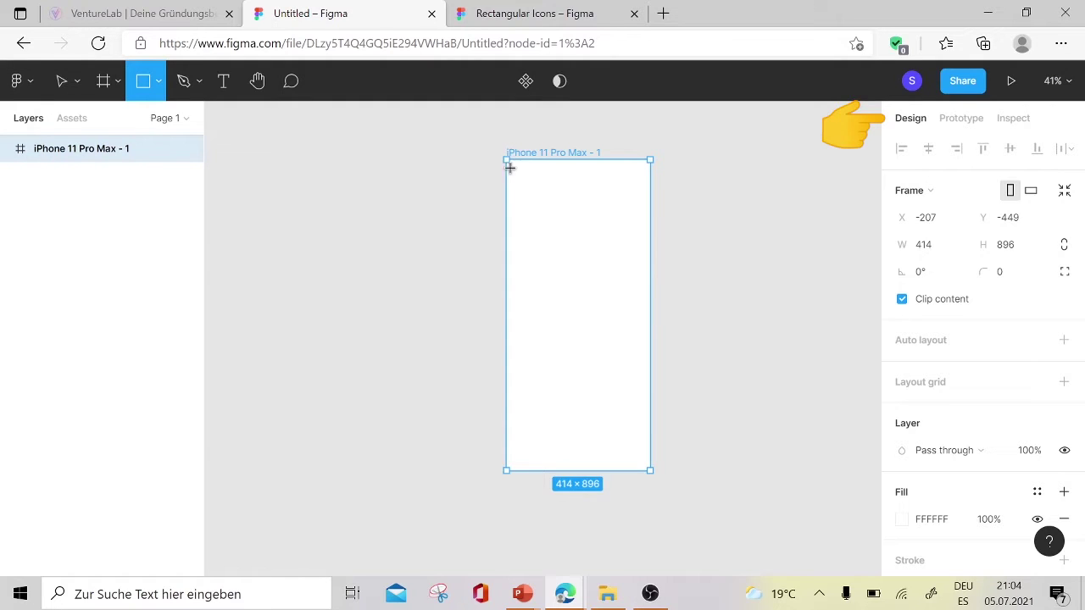
drag(507, 160, 536, 184)
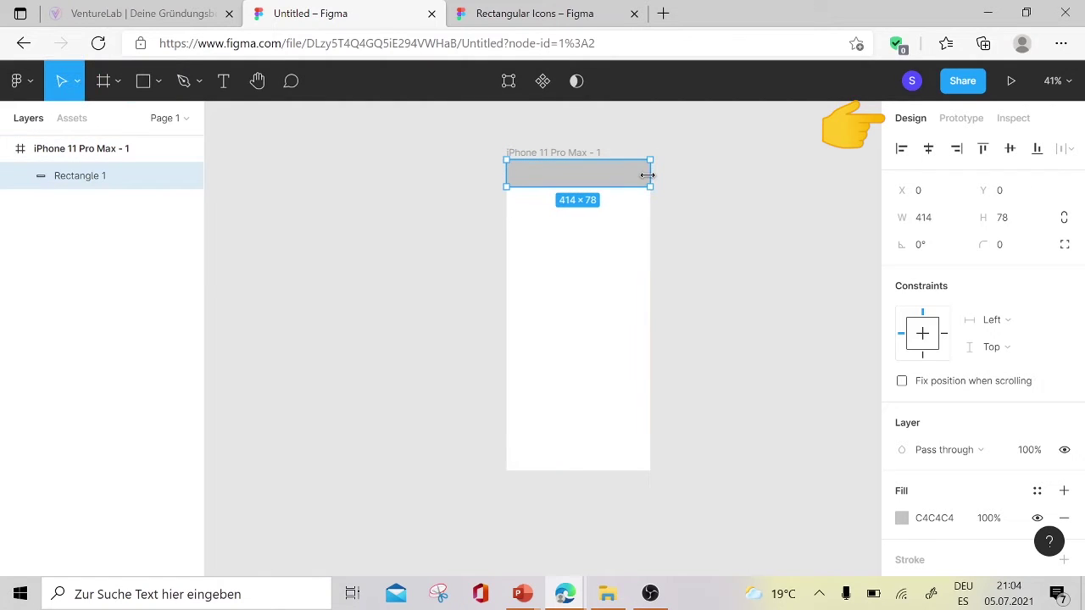
Step: Give the header a linear gradient fill ending in white FFFFFF
click(902, 518)
click(713, 138)
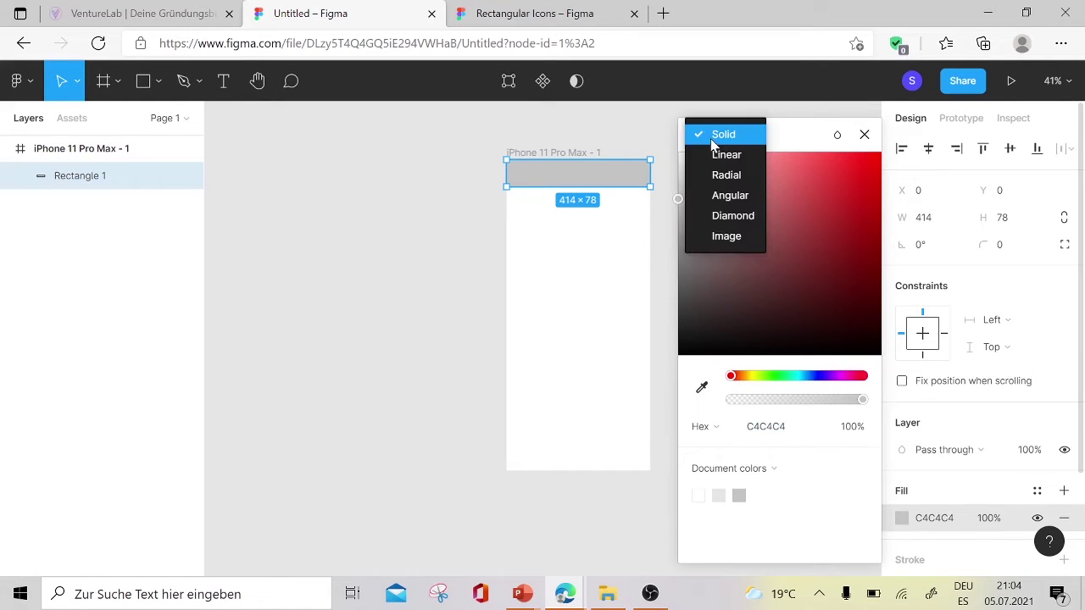
click(722, 155)
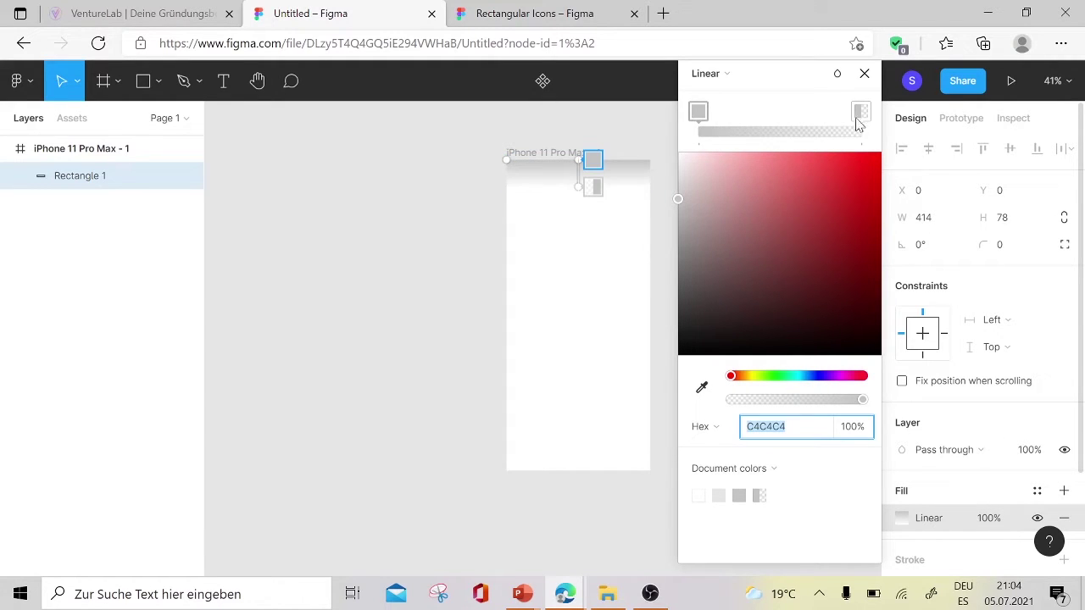
key(Delete)
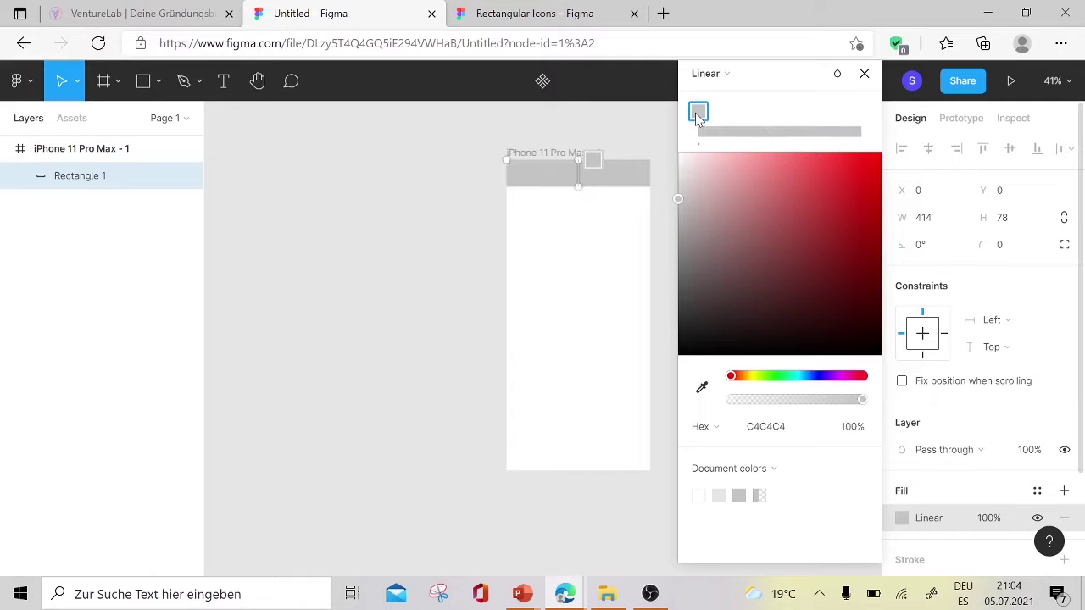
click(701, 495)
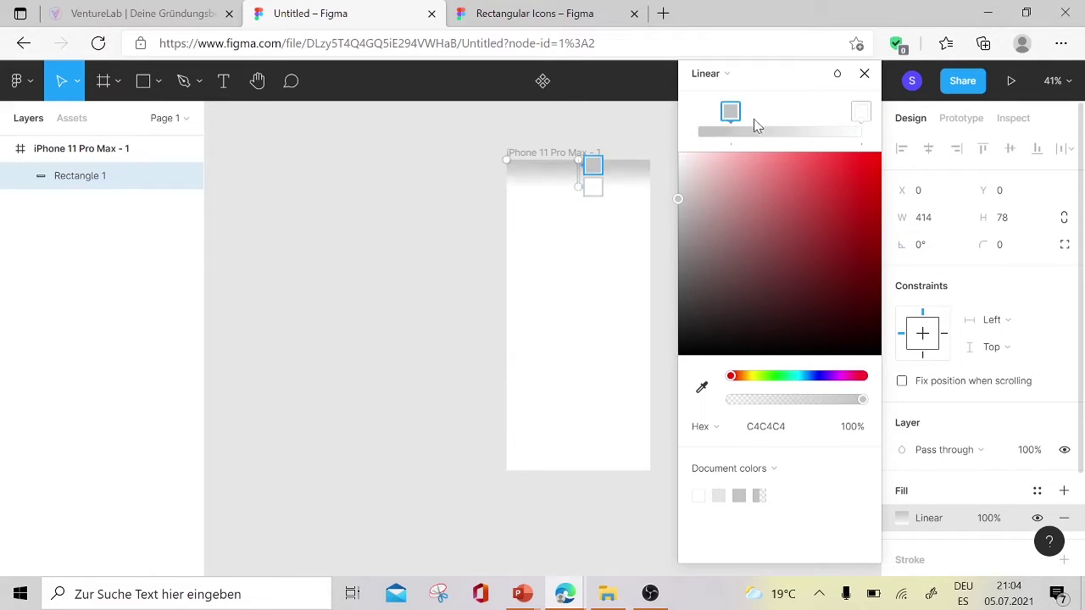
click(864, 73)
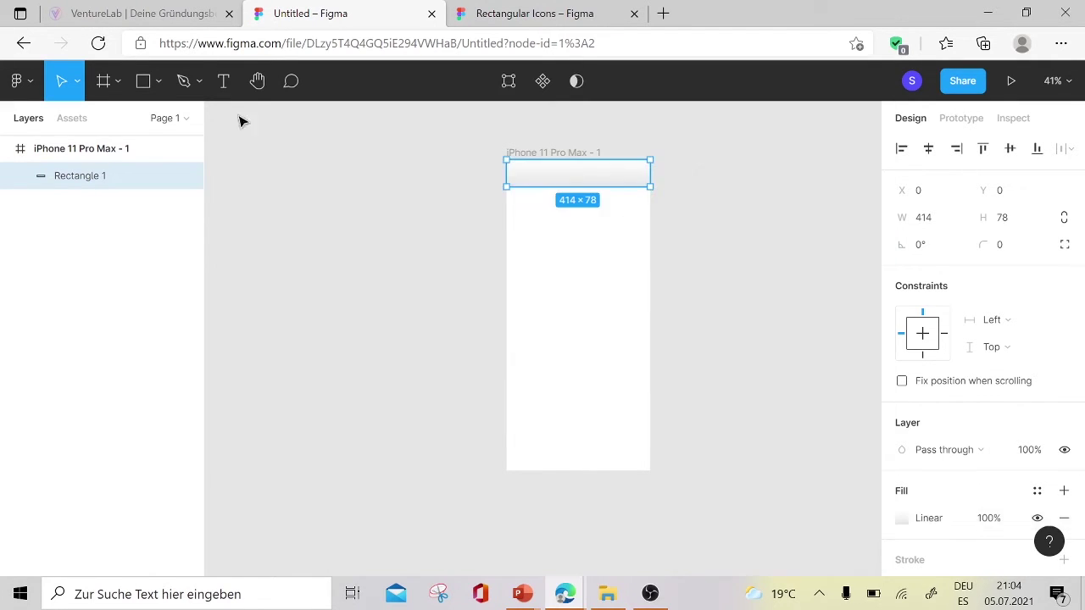
click(157, 81)
click(146, 190)
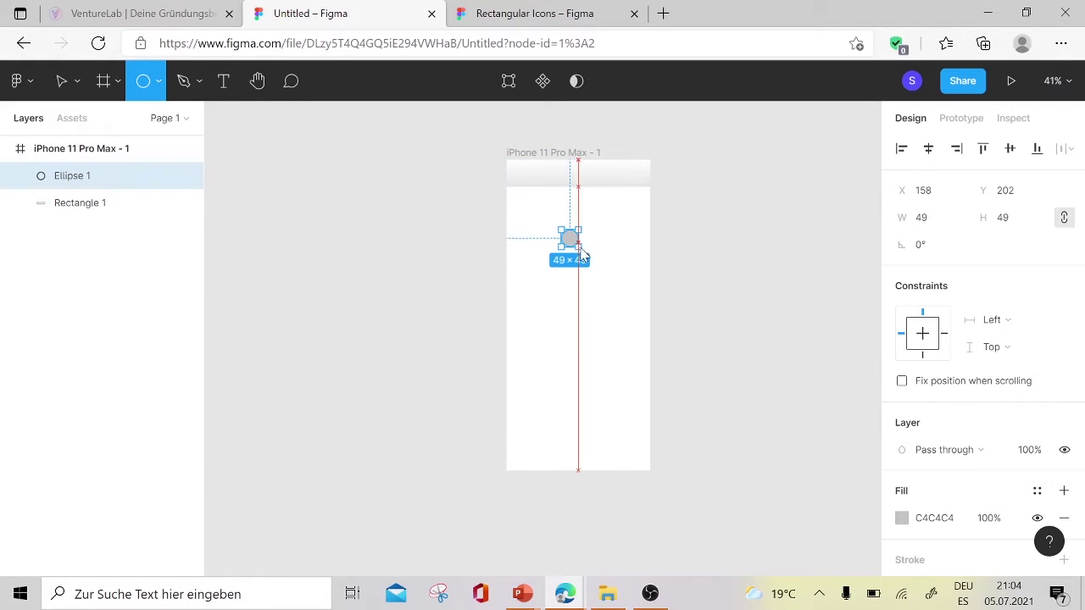
Step: Draw a 91×91 circle at the header's right end and duplicate it as an 18×18 dot
drag(590, 261, 597, 271)
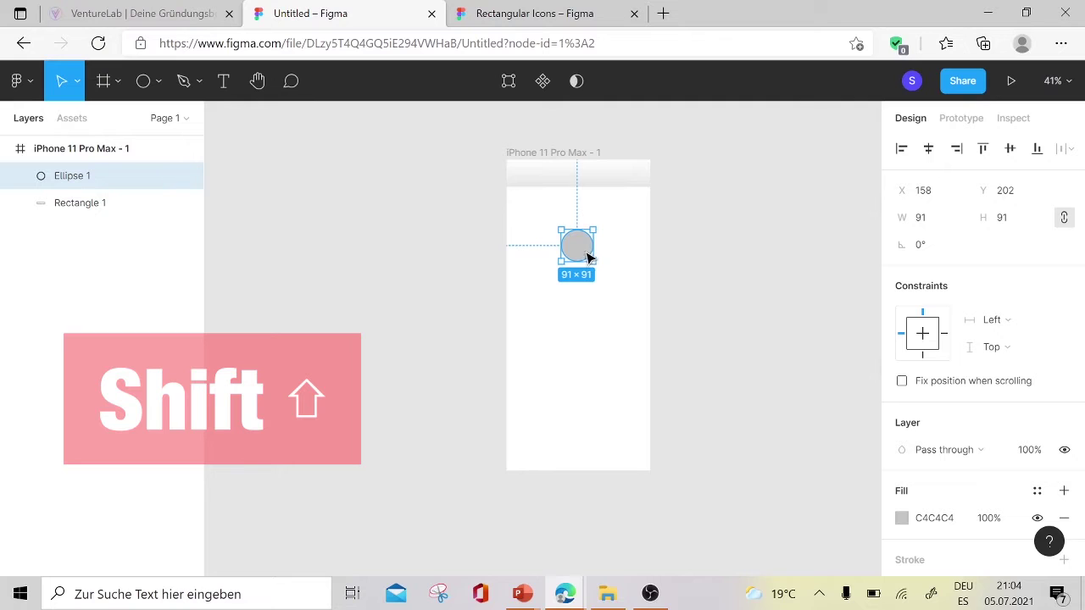
drag(638, 204, 636, 200)
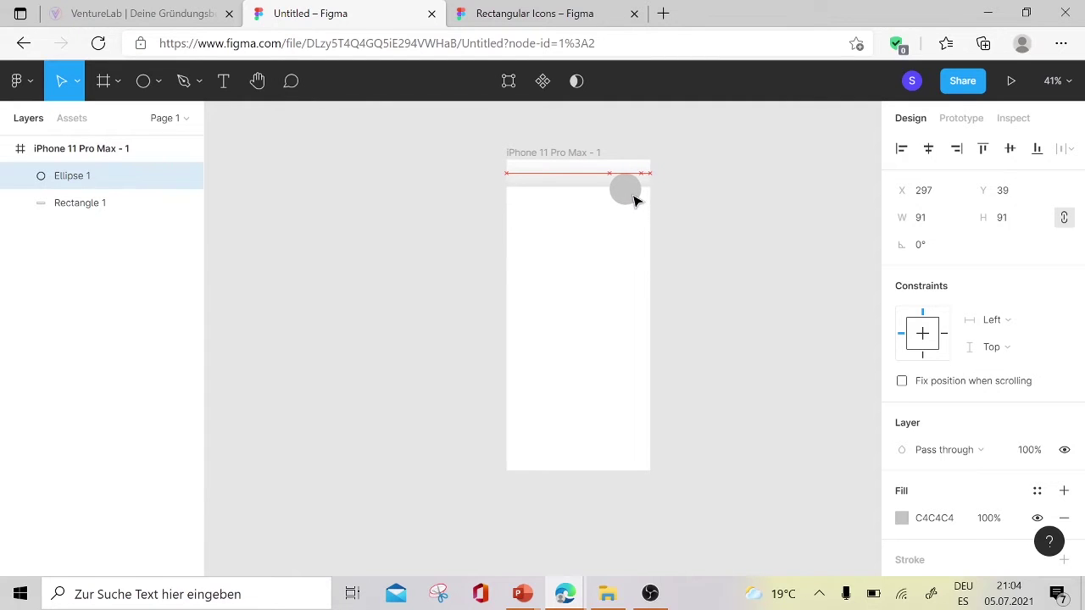
key(alt)
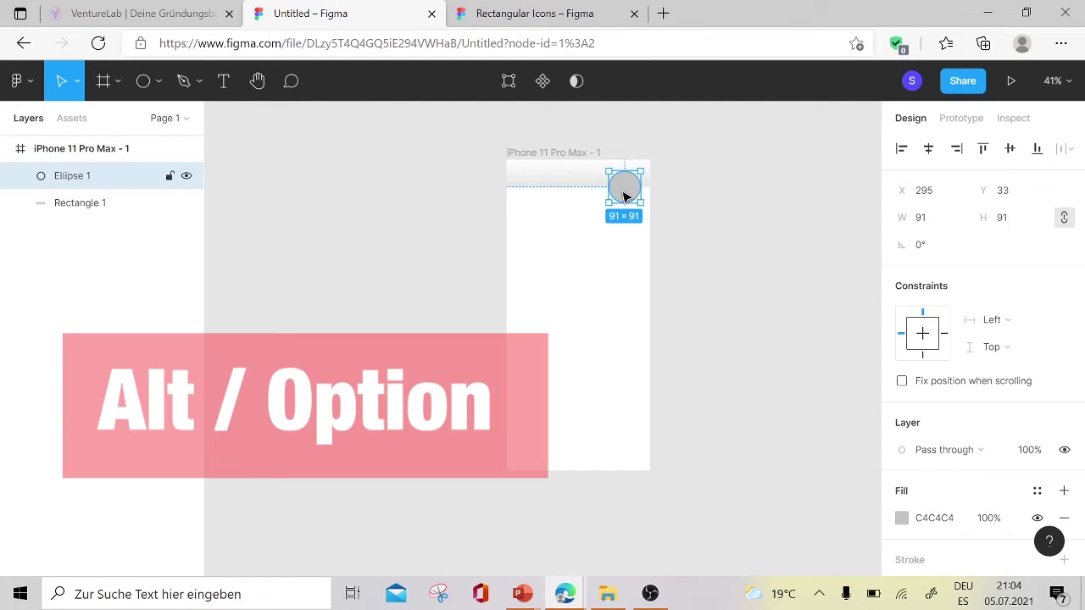
key(ctrl+v)
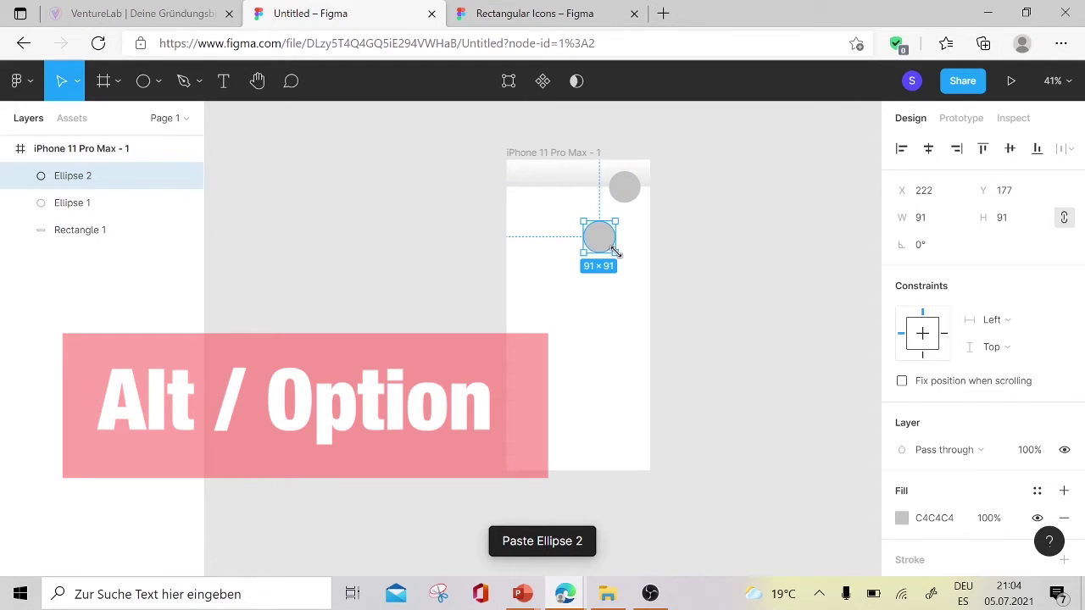
drag(615, 252, 599, 239)
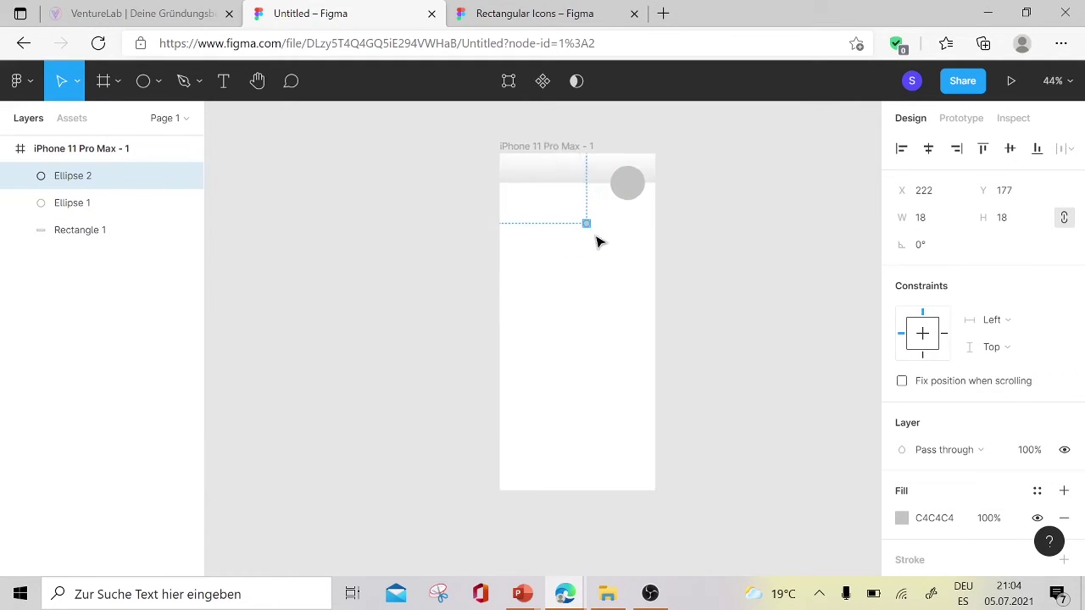
scroll(598, 240, up, 3)
click(902, 518)
Step: Colour the small dot green and give the large circle an image fill using the portrait photo
click(775, 377)
click(834, 202)
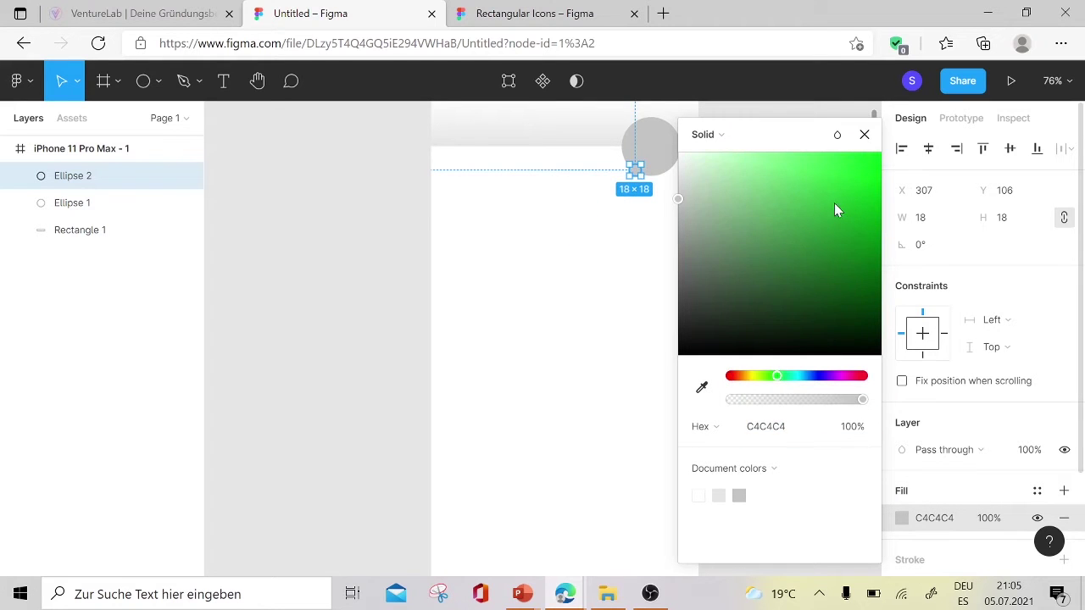
click(775, 121)
click(901, 389)
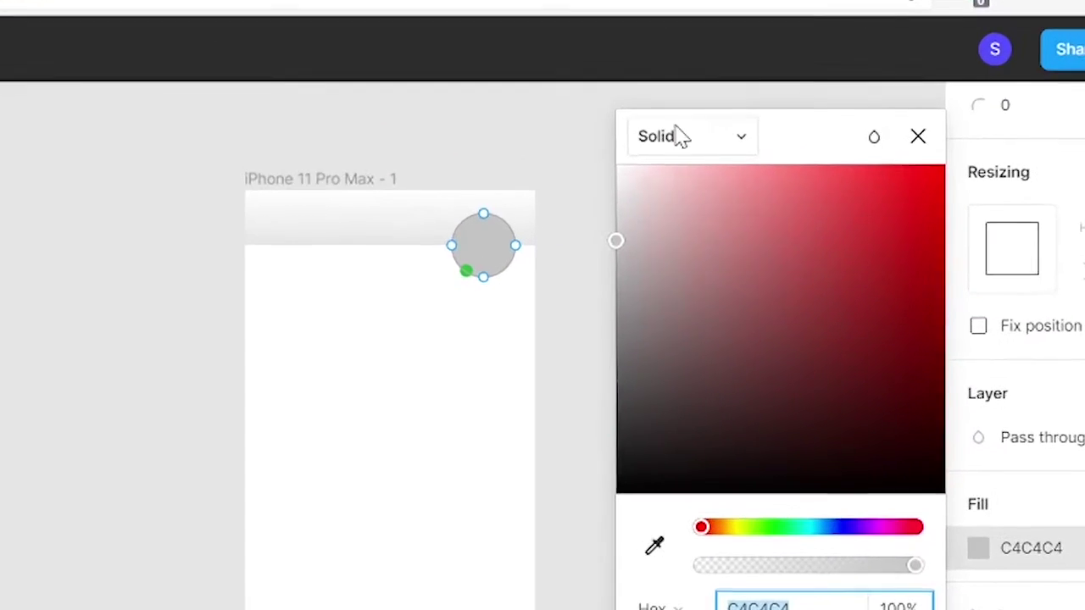
click(717, 135)
click(728, 244)
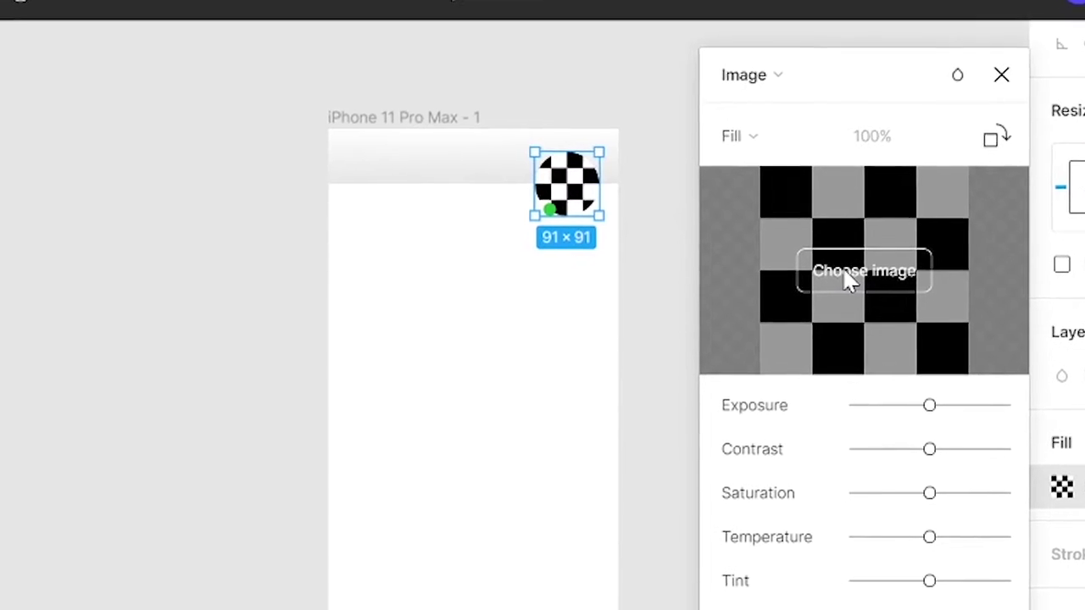
click(823, 302)
click(242, 85)
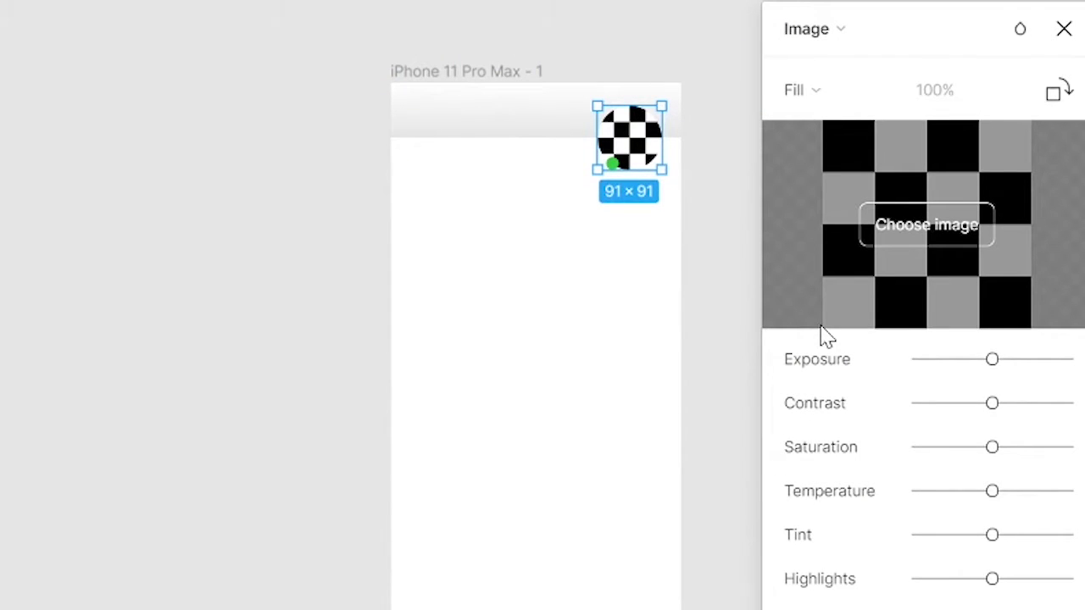
Step: Try Fit, Crop and Tile scaling on the photo, then settle on Fill and deselect
click(801, 92)
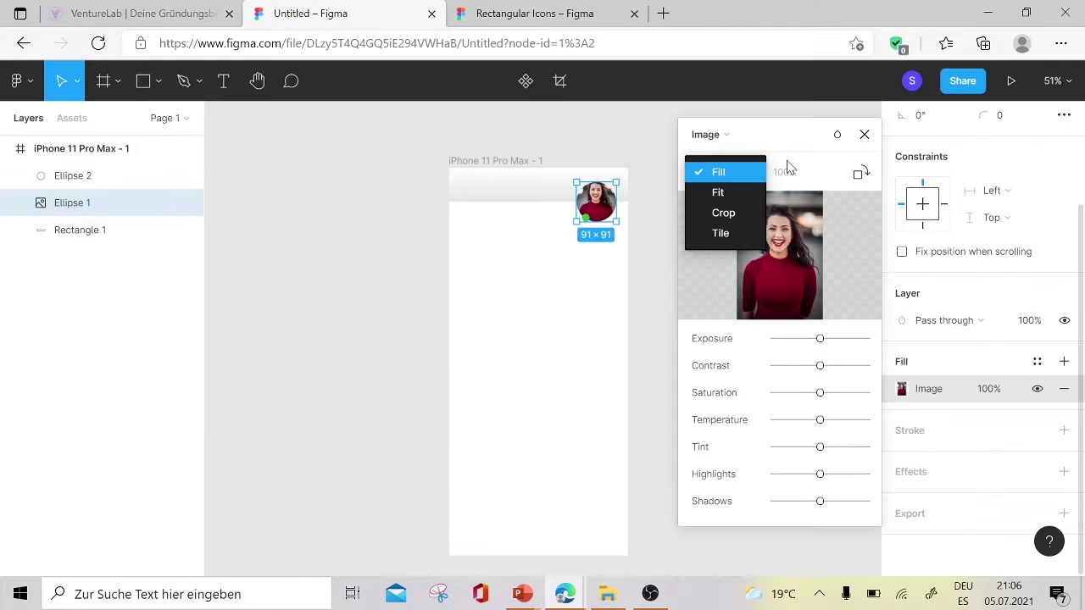
click(736, 193)
click(724, 173)
click(723, 192)
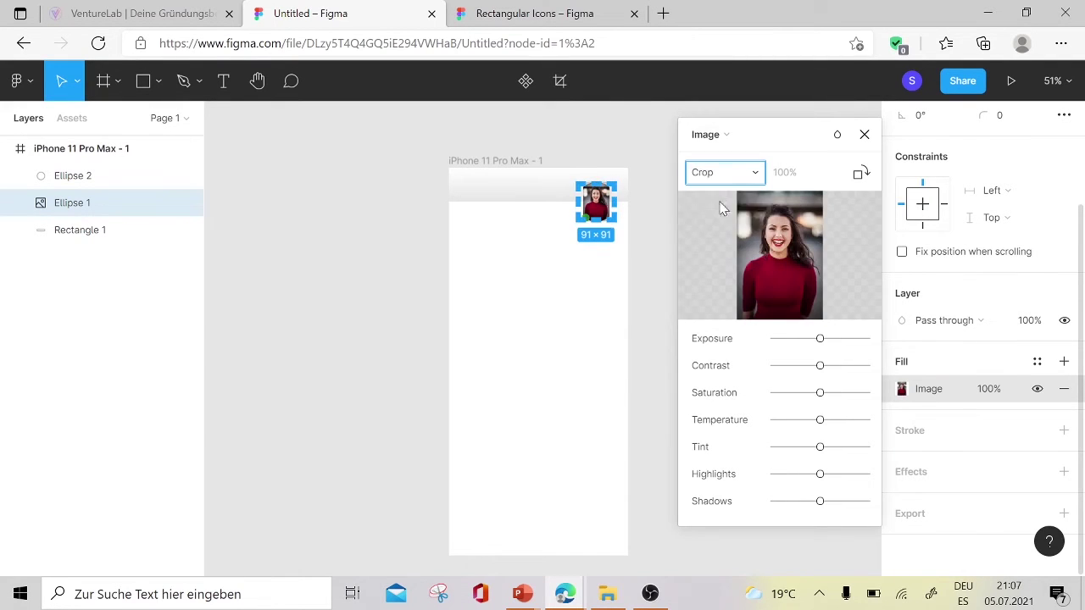
click(725, 174)
click(727, 192)
click(727, 172)
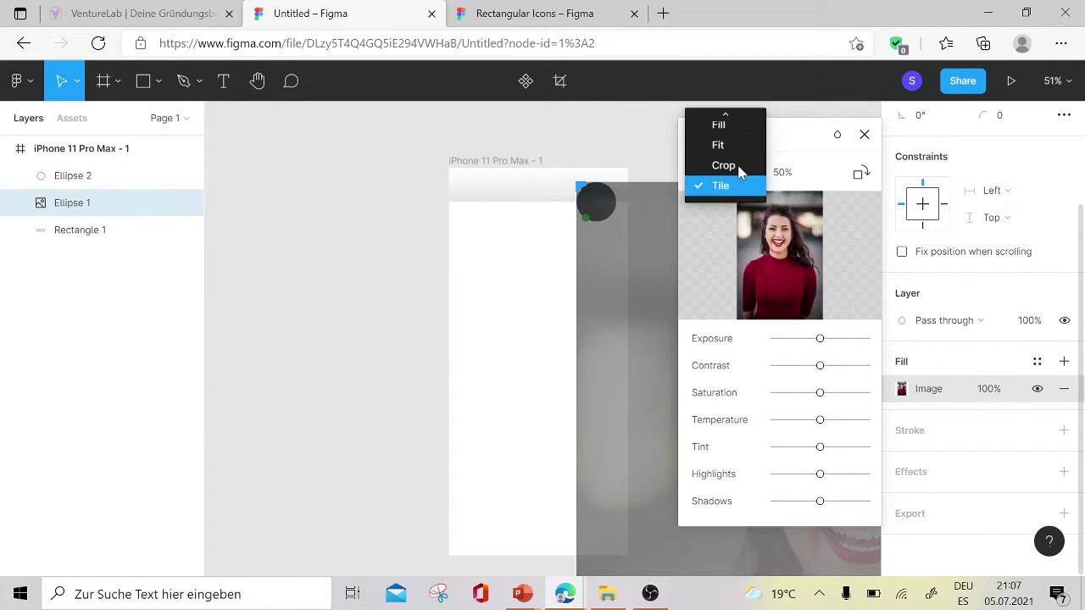
click(719, 113)
click(865, 135)
click(695, 269)
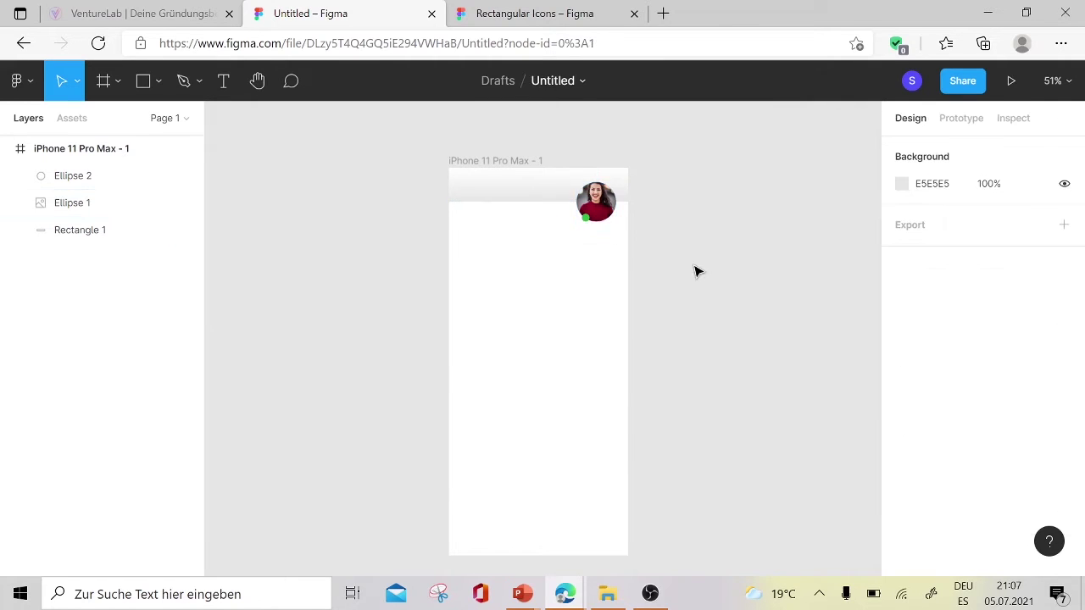
Step: Browse FigmaCrush's free icon sets, including '50 free Figma generic icons', then return to Rectangular Icons
click(287, 261)
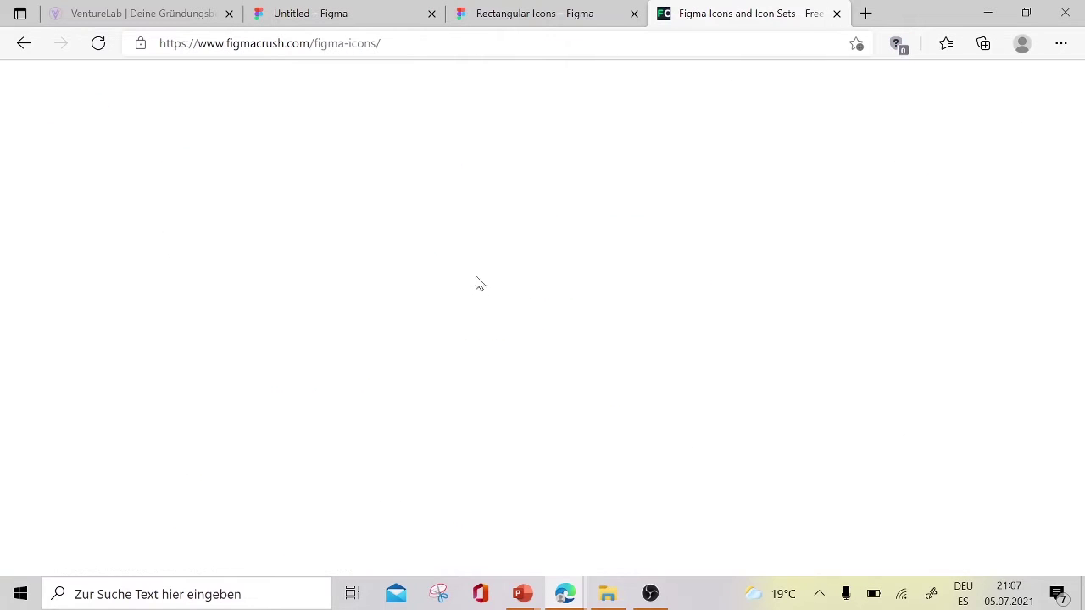
scroll(510, 262, down, 2)
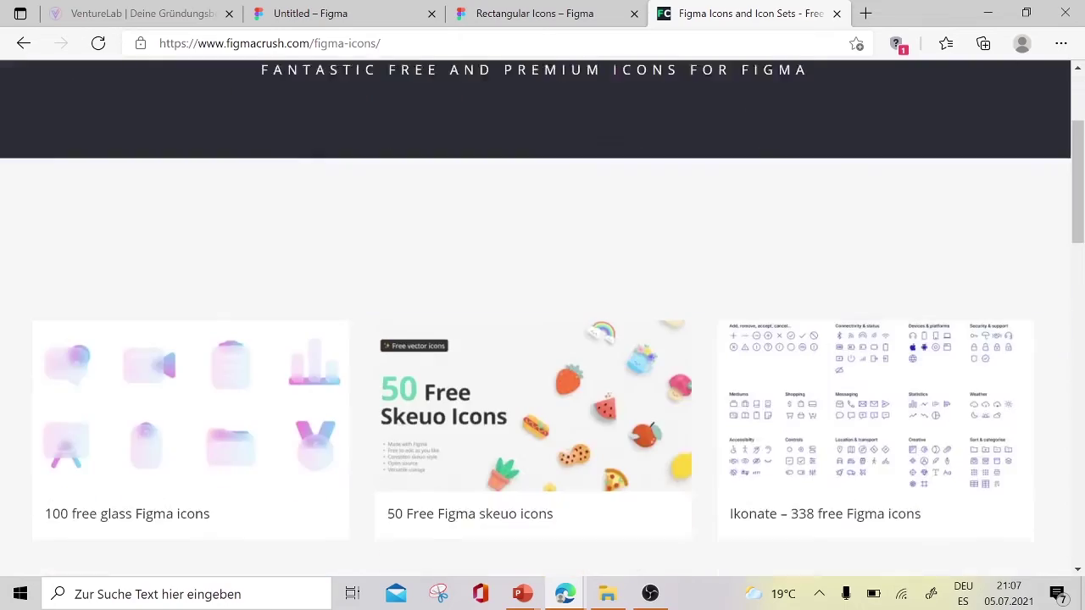
scroll(510, 262, down, 3)
scroll(510, 262, down, 2)
scroll(510, 261, down, 2)
scroll(510, 266, down, 2)
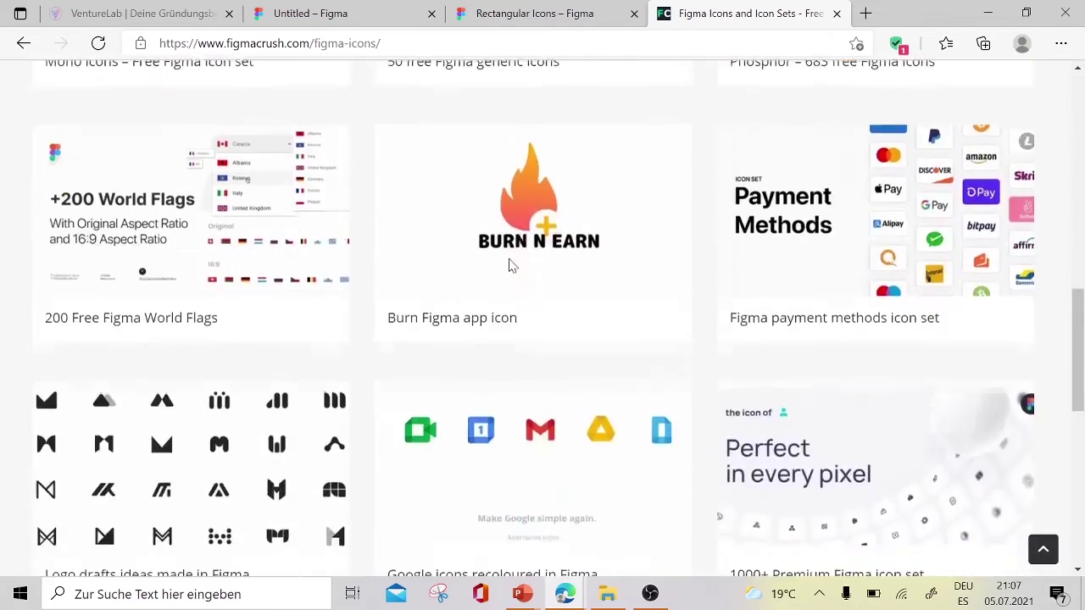
scroll(509, 267, down, 2)
scroll(509, 266, down, 2)
scroll(509, 265, up, 4)
scroll(510, 265, up, 2)
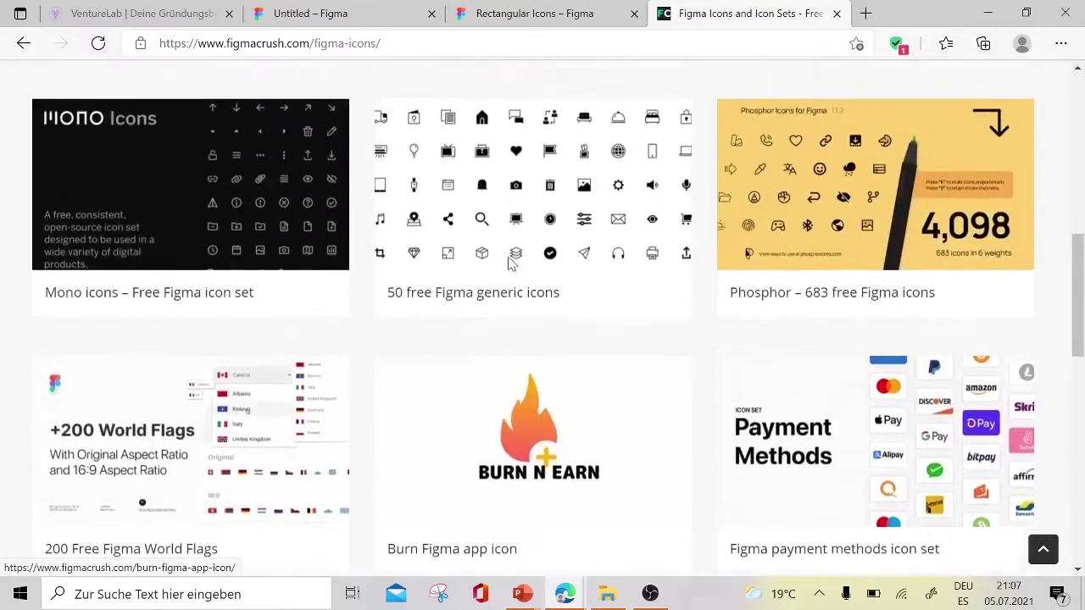
scroll(509, 265, up, 2)
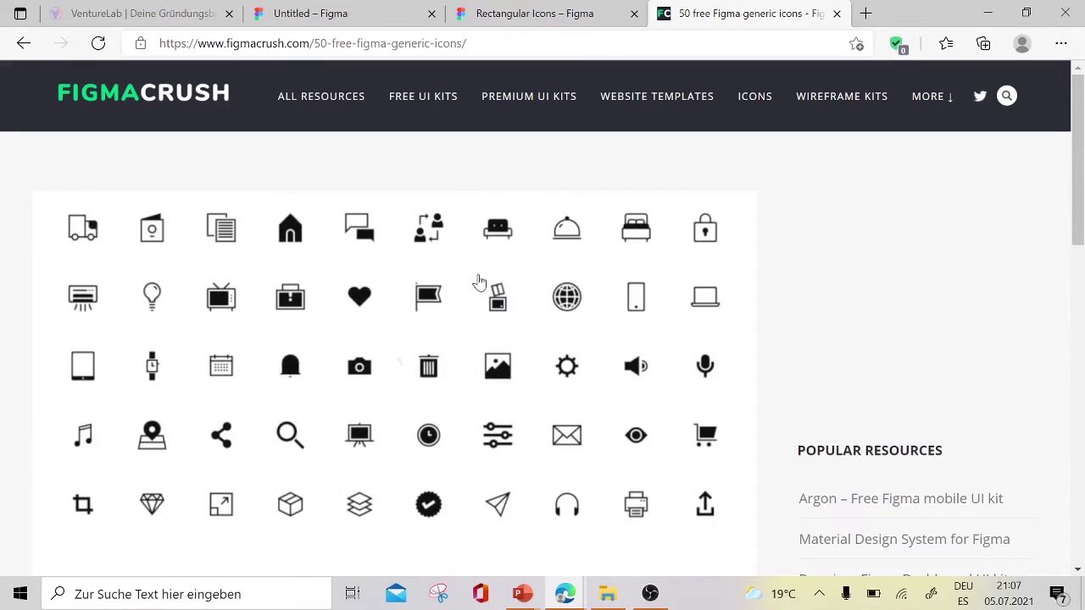
scroll(480, 281, down, 3)
scroll(214, 394, down, 2)
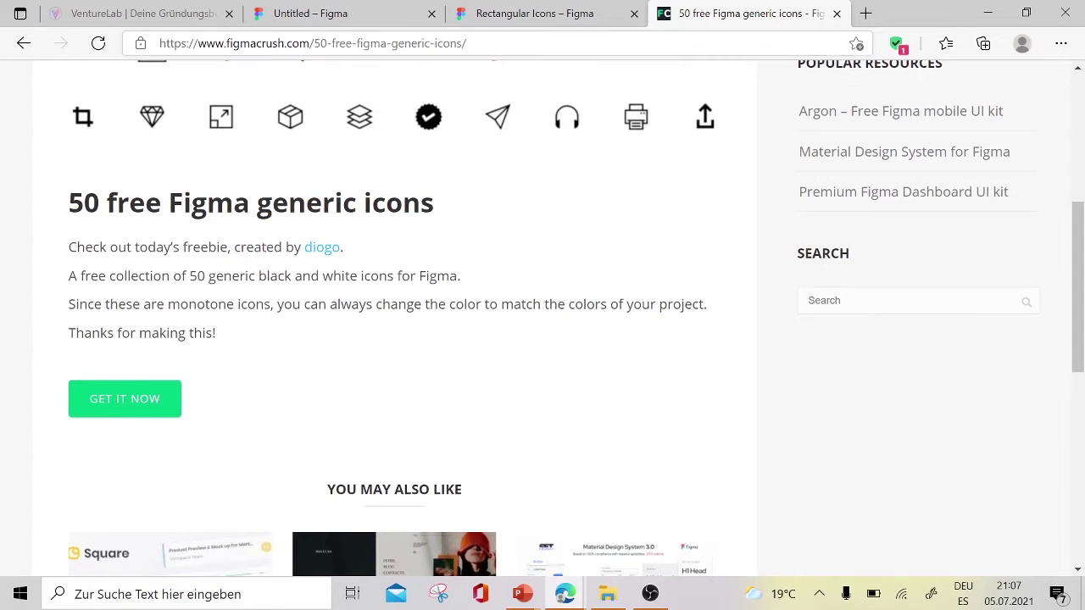
click(542, 13)
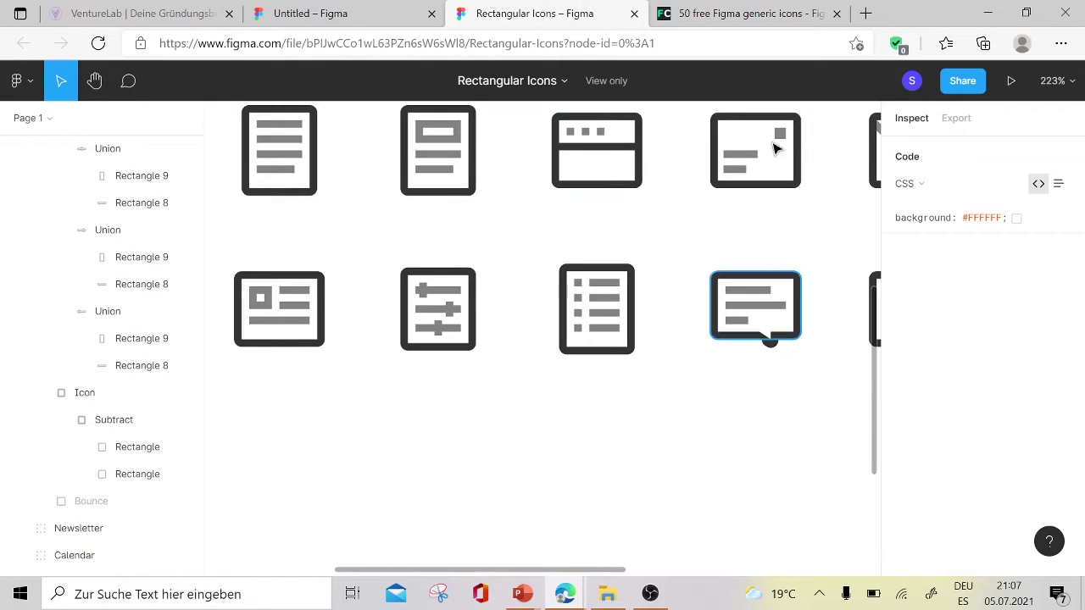
Step: Select all the rectangles of the sliders icon in Rectangular Icons and copy them
drag(448, 302, 485, 321)
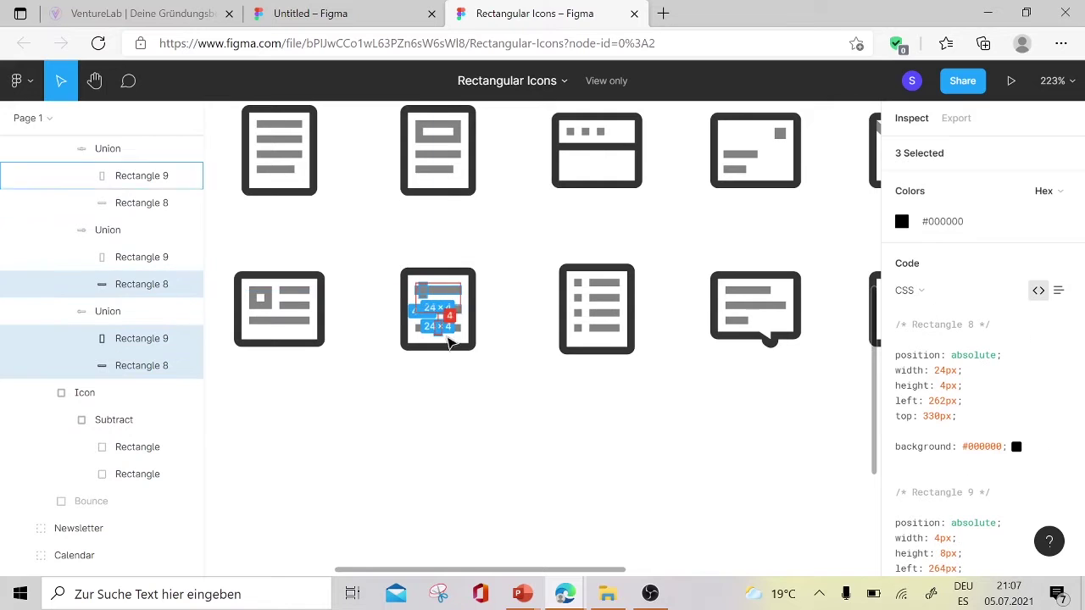
scroll(475, 313, down, 1)
click(447, 291)
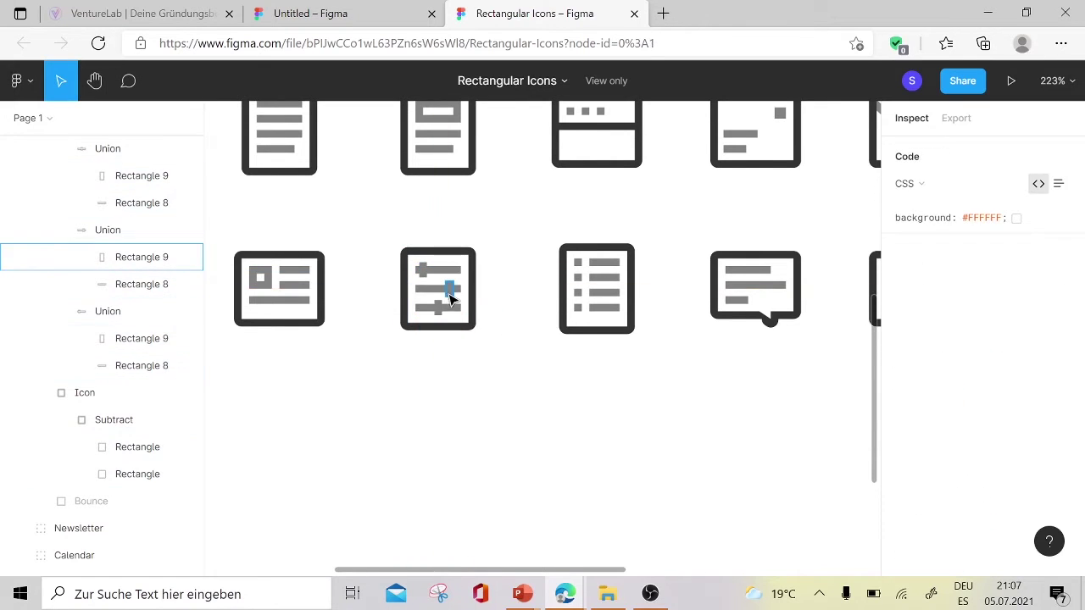
click(441, 280)
shift+click(457, 297)
shift+click(438, 269)
shift+click(437, 307)
key(ctrl+c)
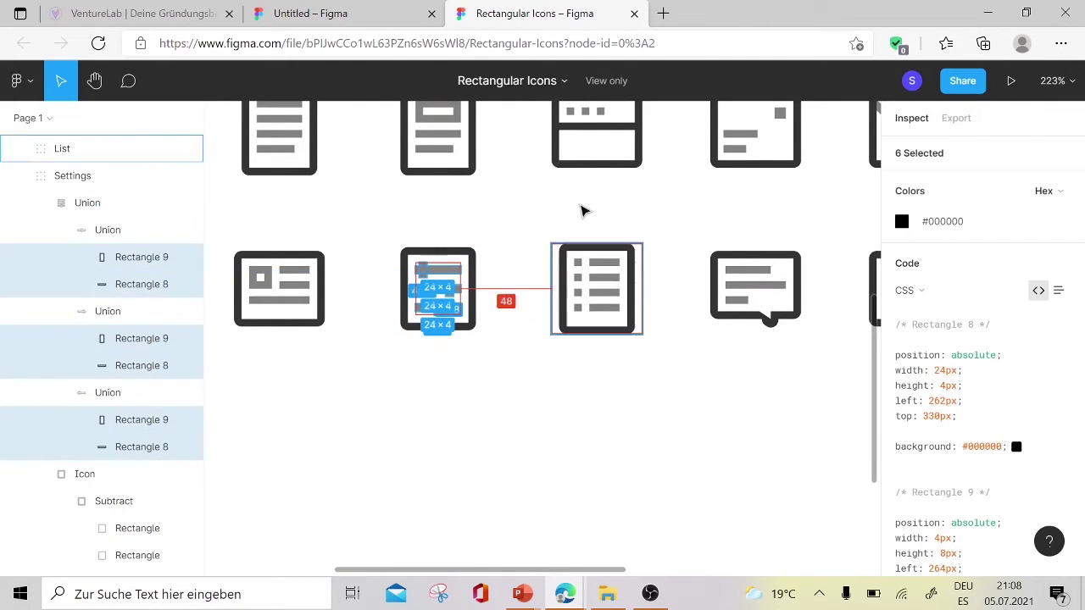
Step: Paste the icon into the iPhone frame, group it as Group 1, and place it at the header's top-left
click(310, 13)
key(ctrl+v)
right_click(533, 339)
click(564, 249)
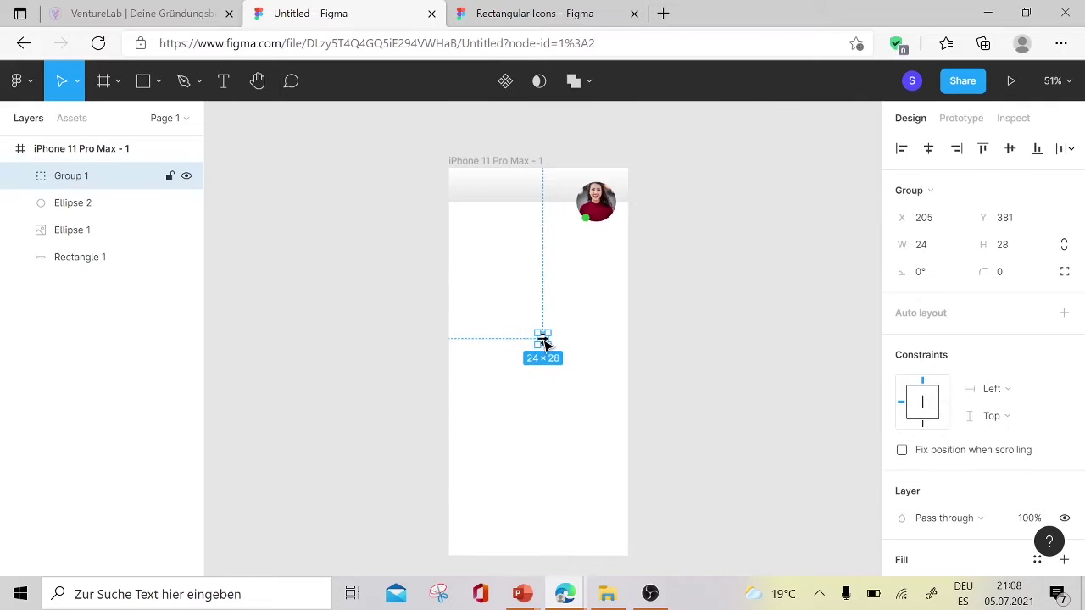
scroll(509, 288, up, 3)
scroll(585, 347, up, 1)
drag(570, 335, 479, 206)
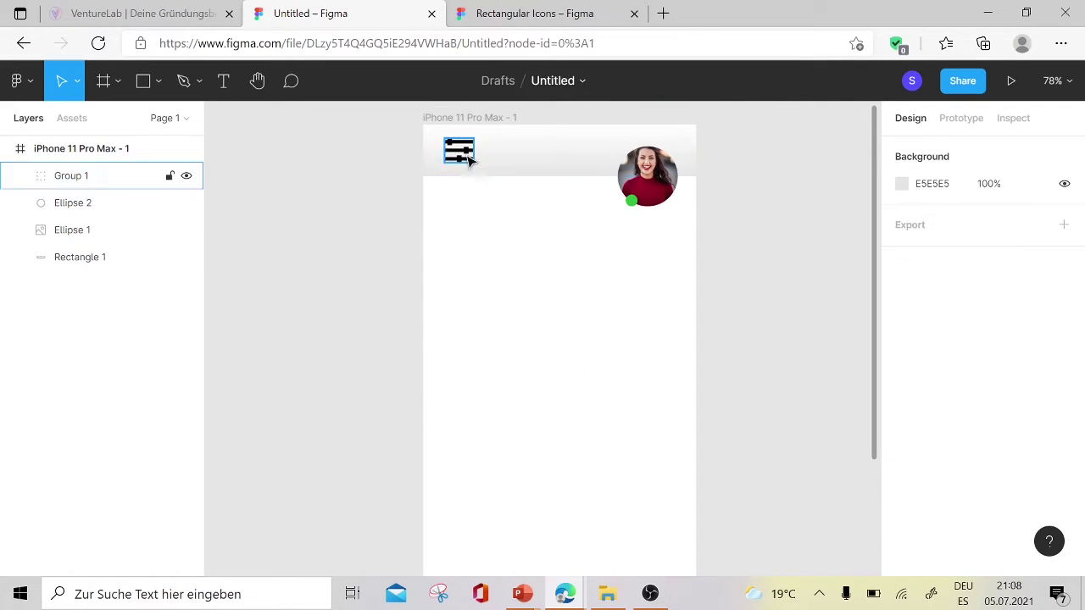
Step: Fill the iPhone frame with the VentureLab_Logo_V image, cropped around the logo
scroll(975, 340, down, 3)
click(1064, 368)
click(902, 396)
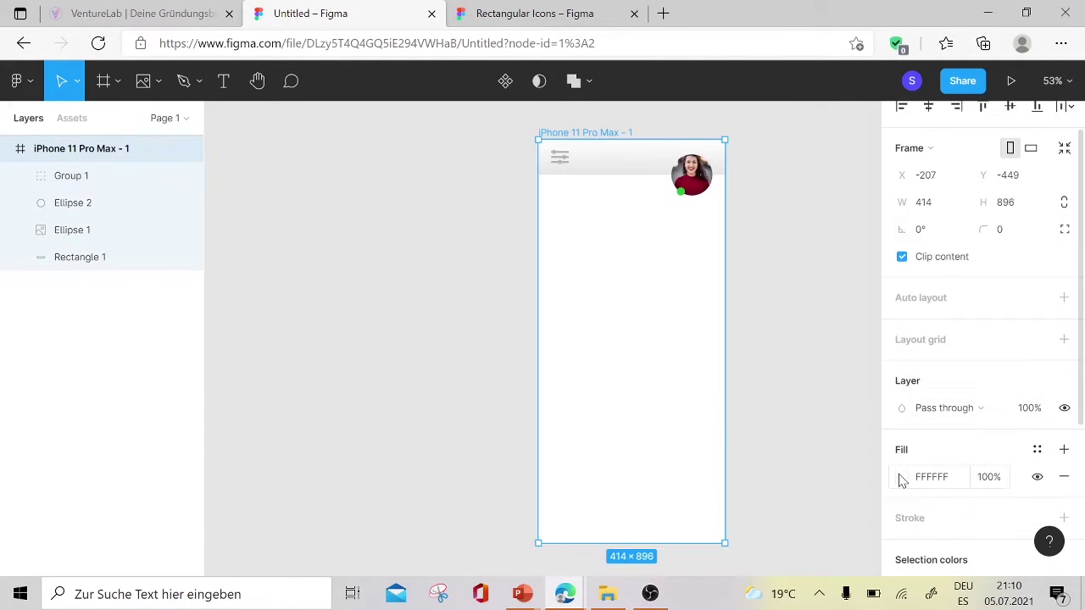
click(804, 260)
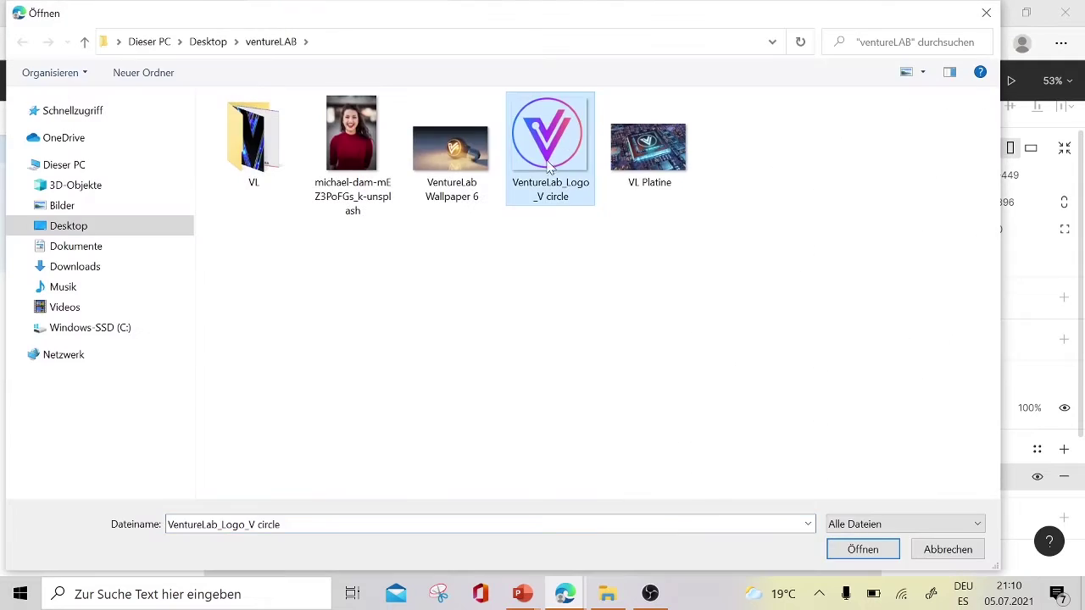
key(Return)
click(702, 172)
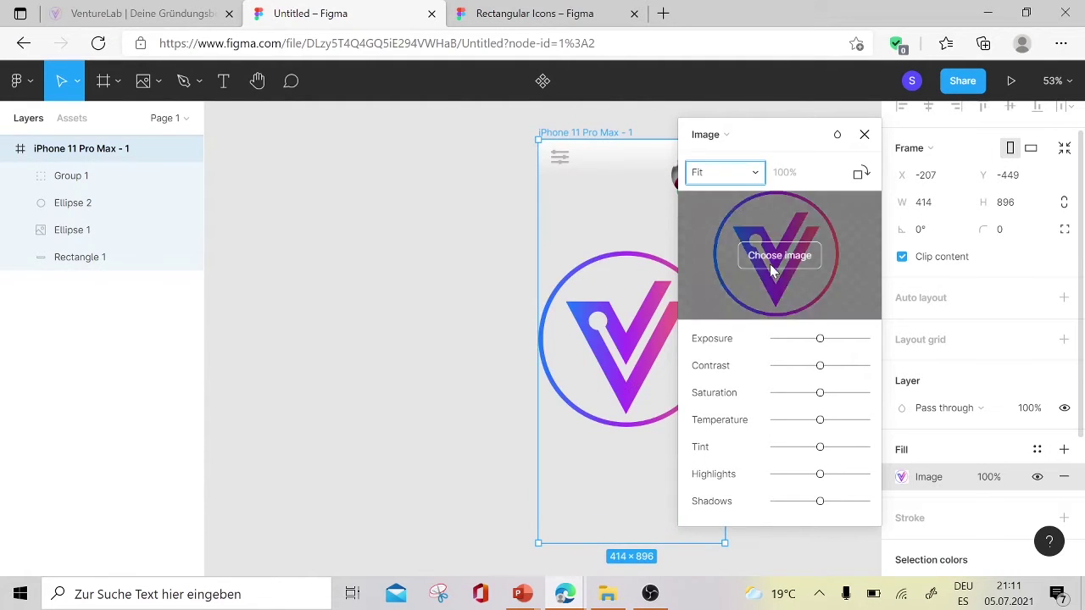
click(342, 176)
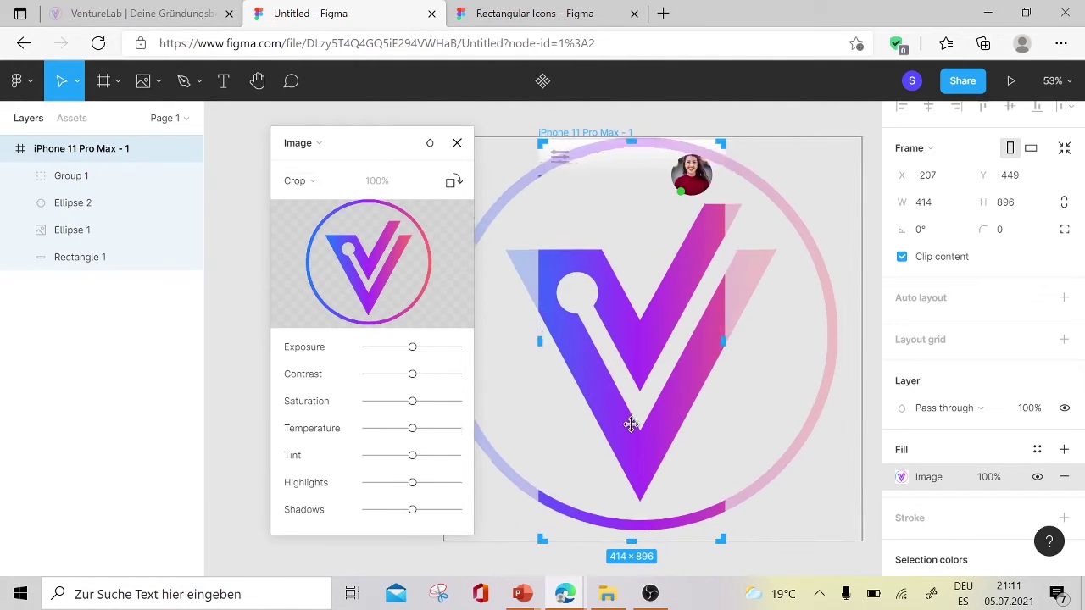
drag(630, 423, 623, 443)
mouse_move(841, 139)
mouse_down()
mouse_move(841, 207)
mouse_move(707, 303)
mouse_move(673, 266)
mouse_move(719, 235)
mouse_move(649, 308)
mouse_up()
key(Return)
Step: Add a 100% FFFFFF fill beneath the logo image and lower the logo's opacity to 24%
click(1064, 449)
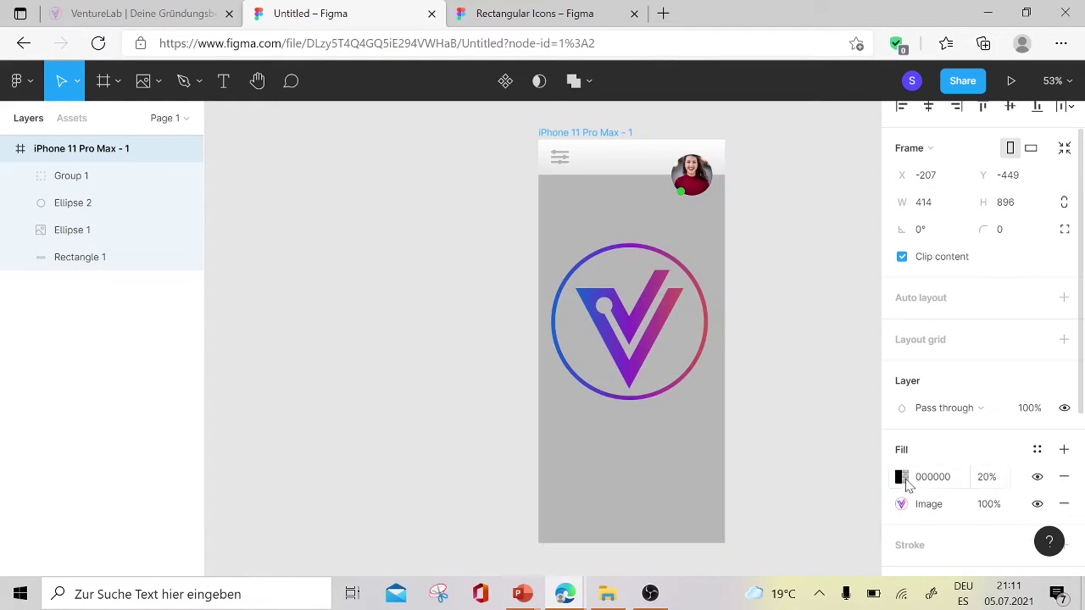
click(989, 477)
text(100)
click(901, 477)
text(FFFFFF)
mouse_move(928, 503)
mouse_down()
mouse_move(928, 475)
mouse_move(850, 493)
mouse_up()
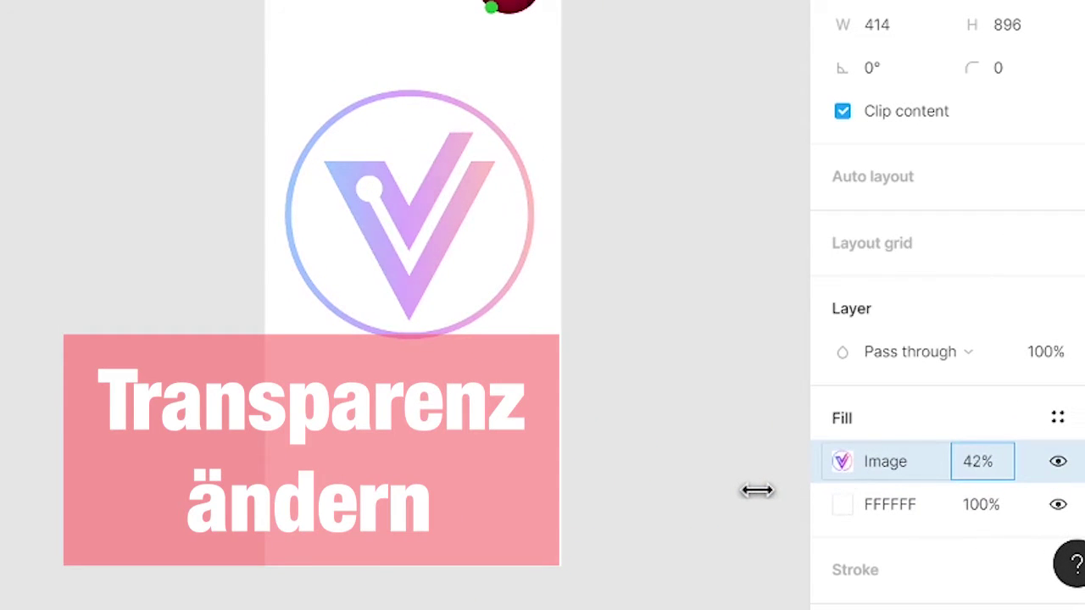
drag(757, 490, 730, 492)
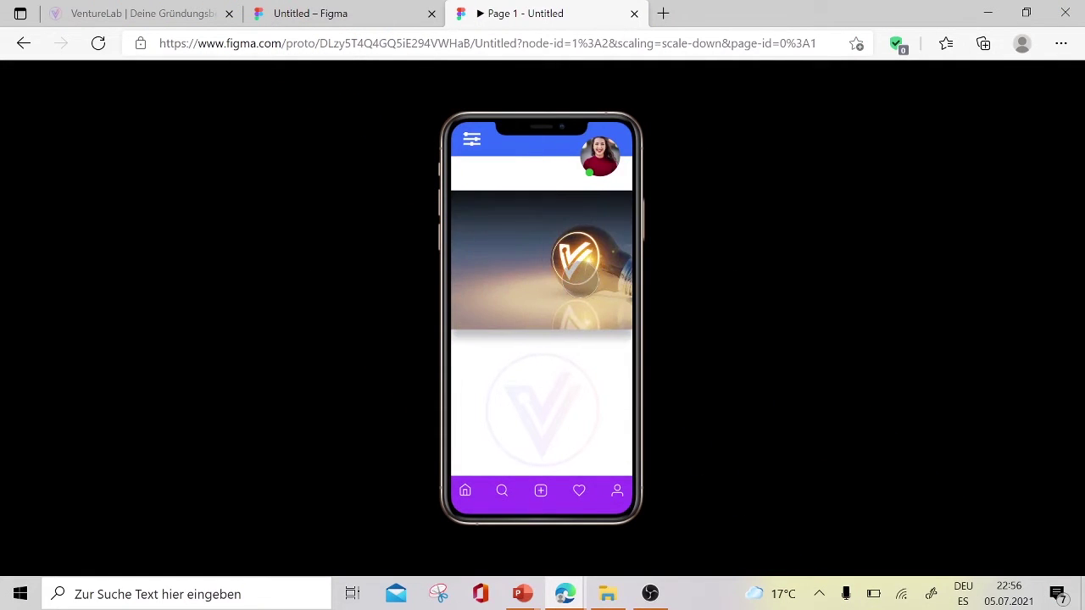
drag(579, 279, 433, 283)
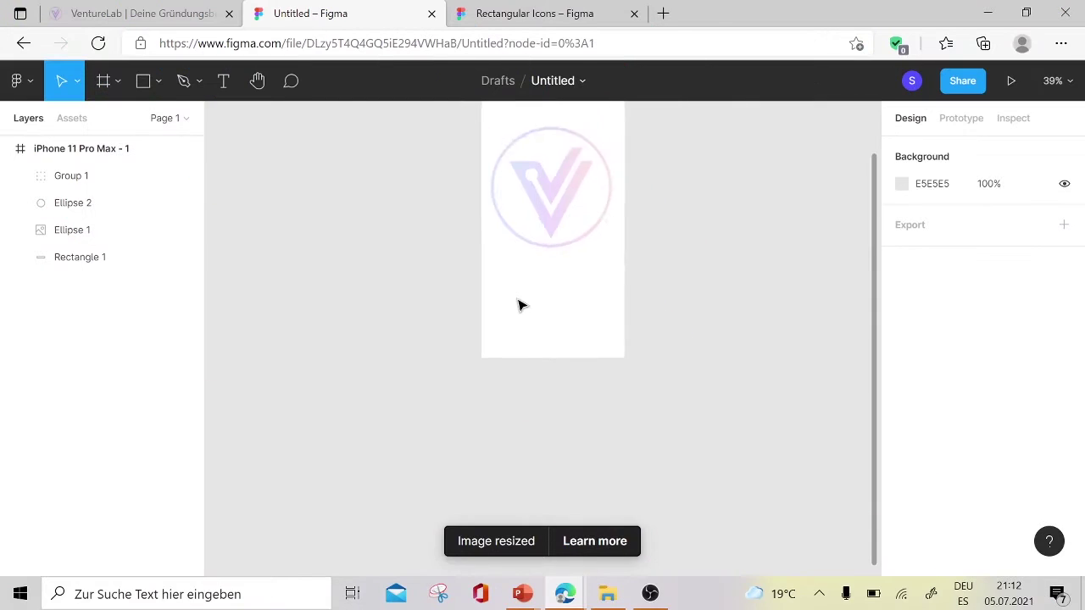
Step: Place the VentureLab Wallpaper 6 and VL Platine images on the canvas
scroll(509, 298, down, 1)
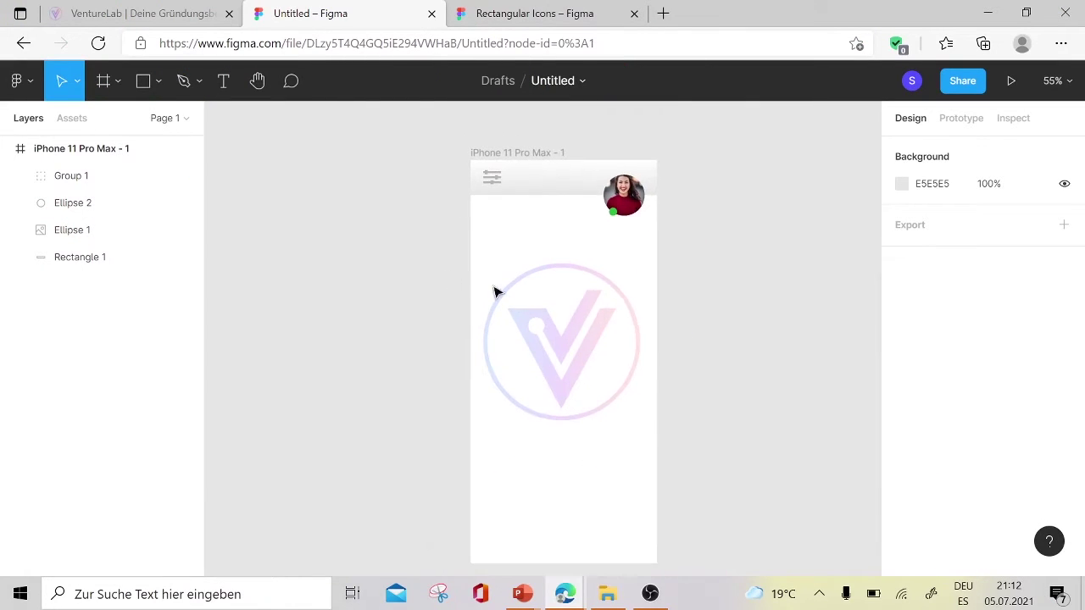
scroll(441, 276, down, 1)
click(163, 81)
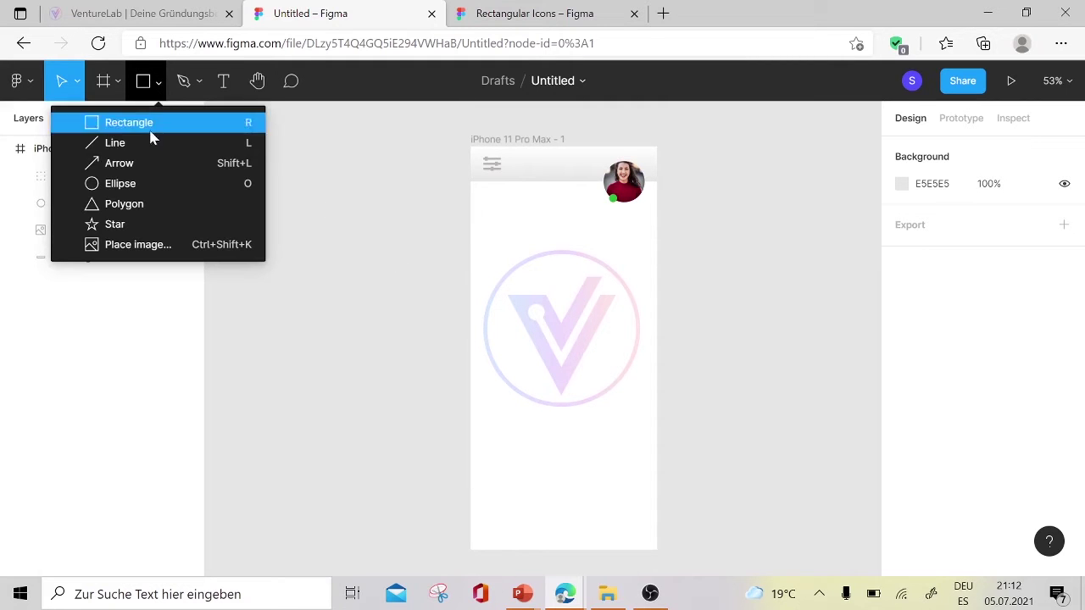
click(150, 245)
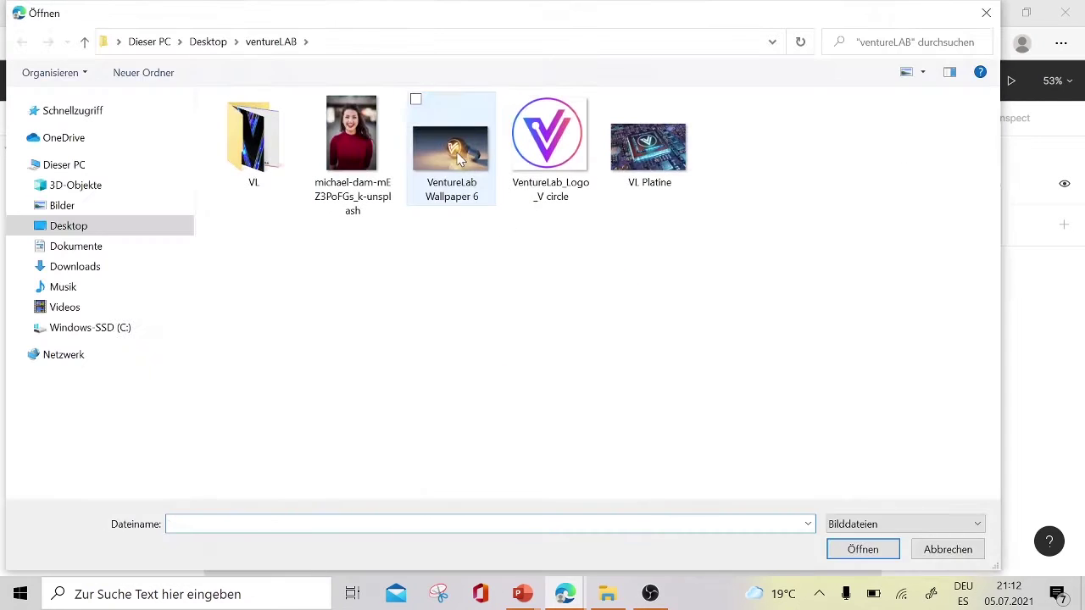
click(452, 144)
ctrl+click(650, 142)
click(860, 548)
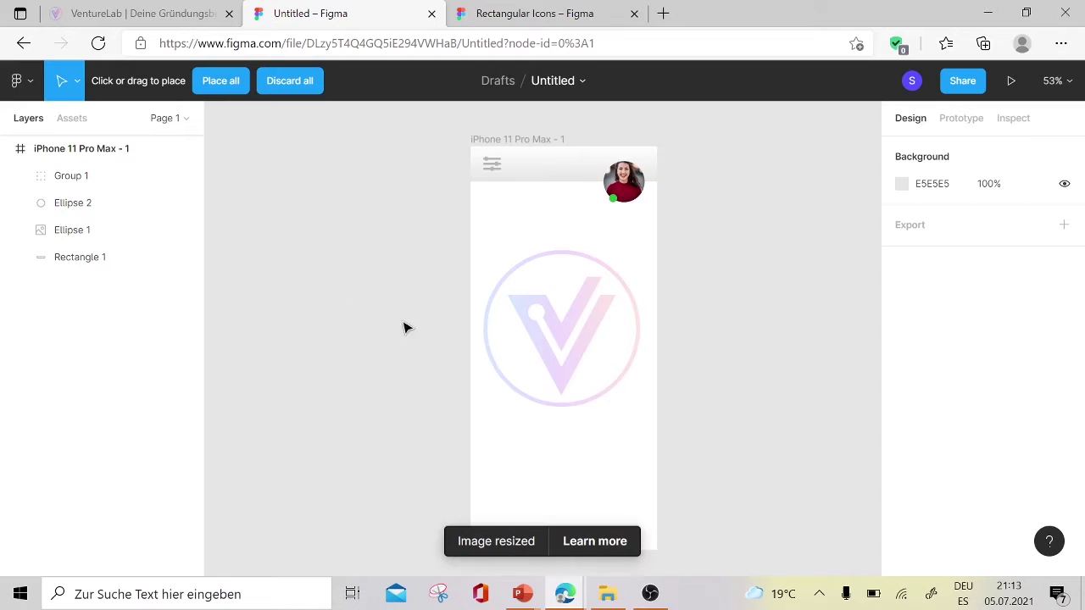
click(293, 186)
click(373, 217)
Step: Shrink both images to similar sizes and line them up side by side
scroll(496, 247, down, 5)
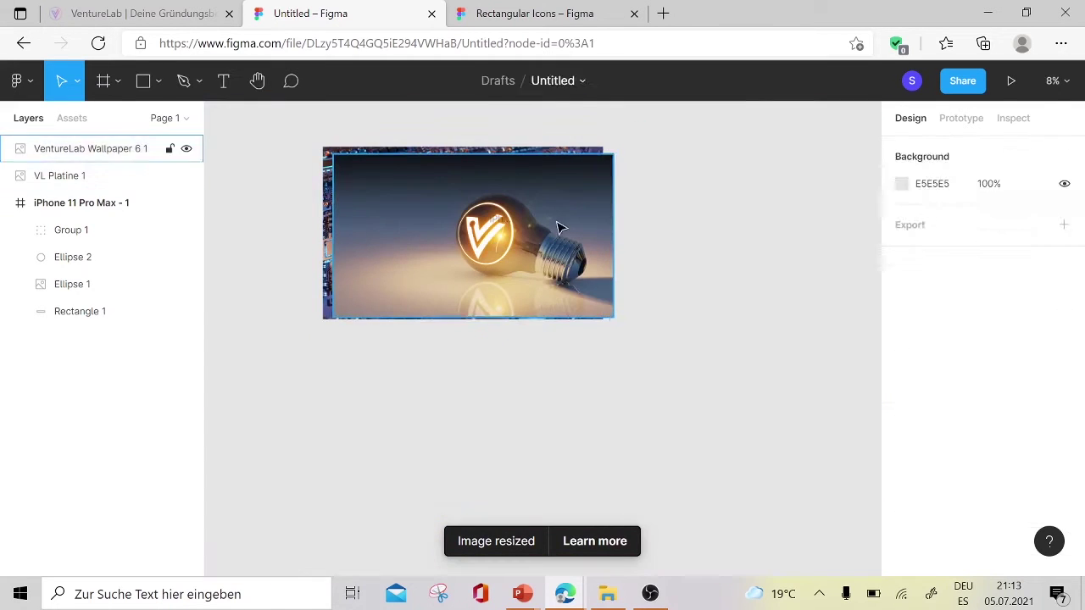
mouse_move(613, 145)
mouse_down()
mouse_move(455, 255)
mouse_move(503, 204)
mouse_move(375, 286)
mouse_move(423, 242)
mouse_move(403, 247)
mouse_up()
drag(378, 295, 469, 244)
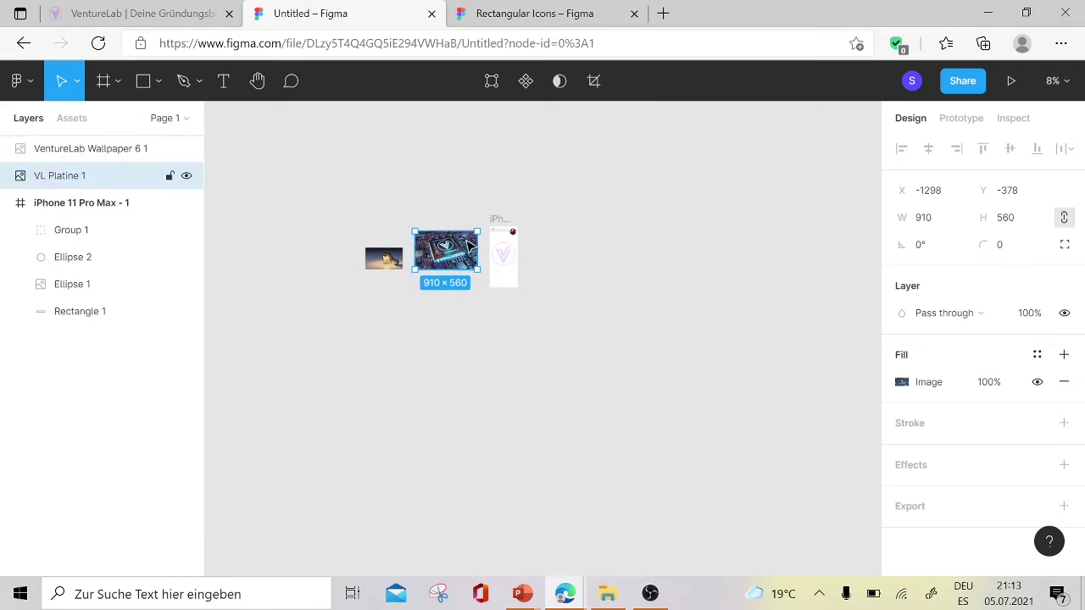
ctrl+scroll(447, 251, up, 10)
ctrl+scroll(487, 289, down, 3)
ctrl+scroll(405, 331, down, 3)
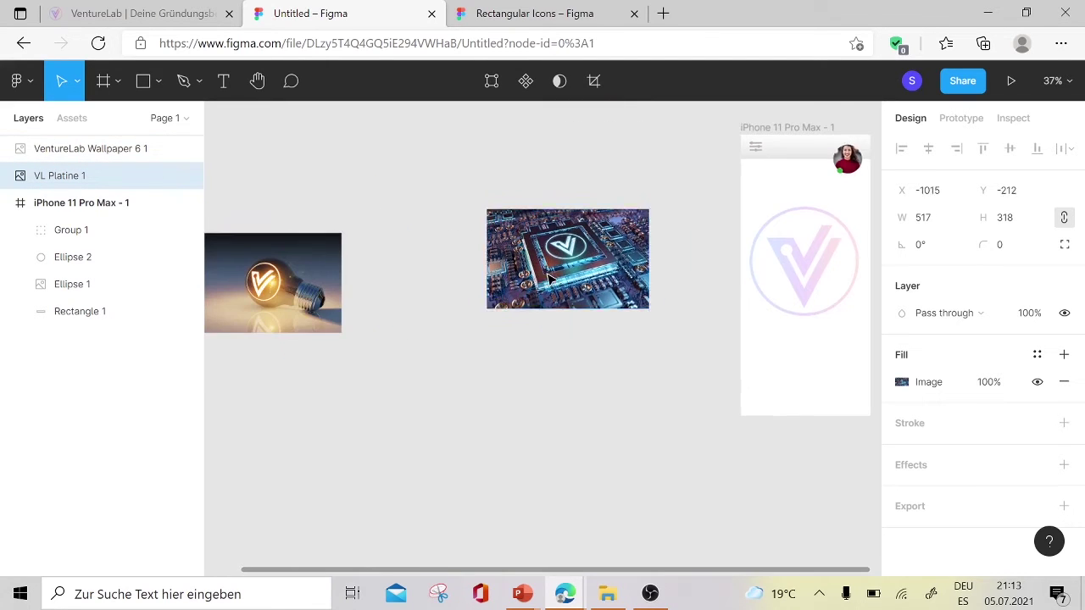
click(439, 263)
key(f)
scroll(338, 240, left, 3)
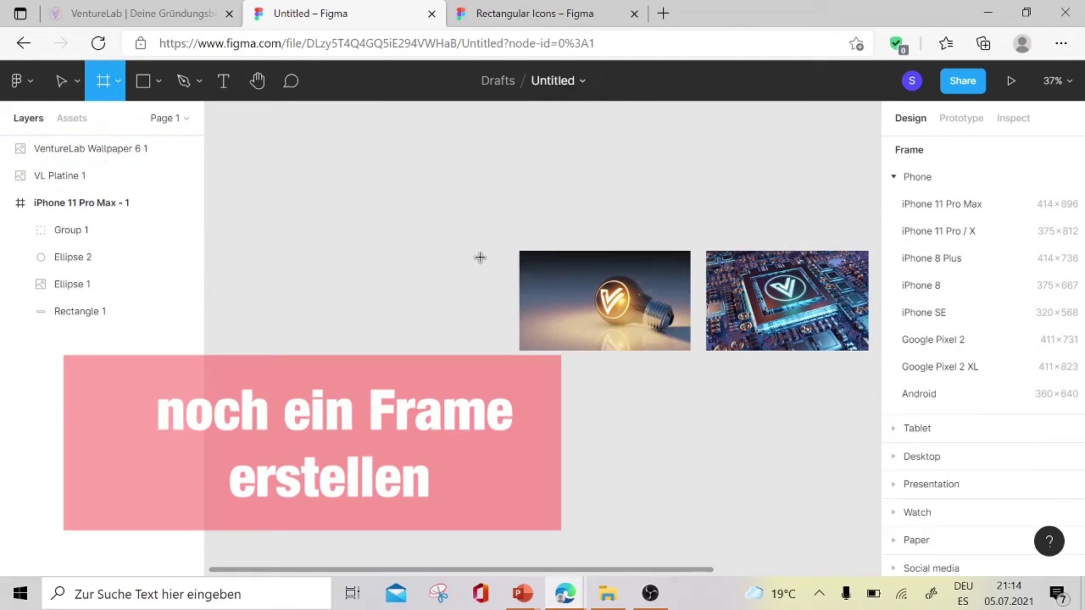
Step: Draw Frame 1 at 414 wide beneath the images and remove its white fill
drag(501, 247, 501, 325)
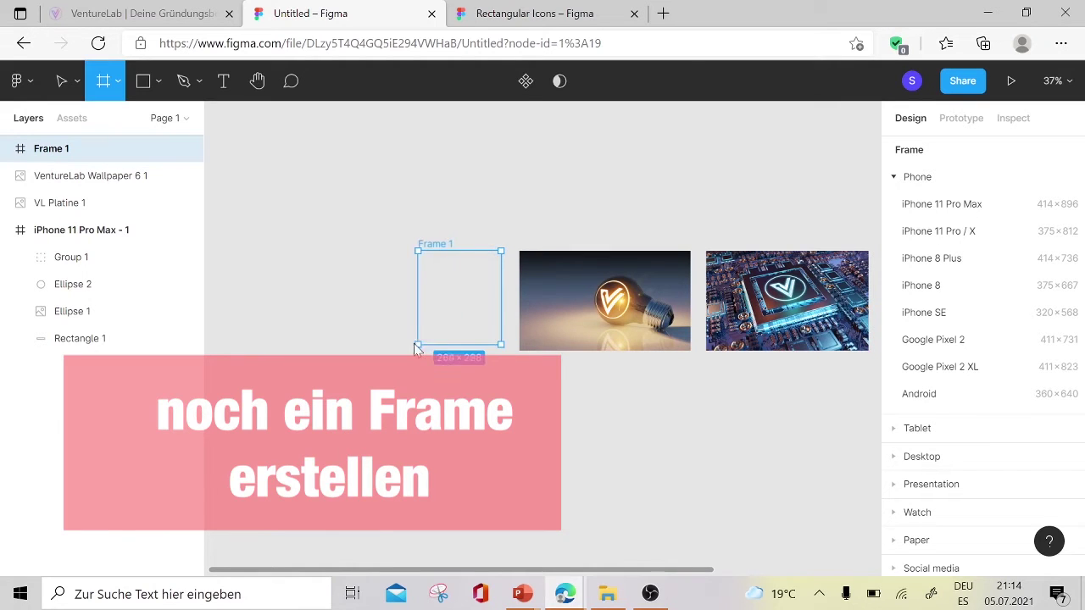
drag(301, 357, 305, 351)
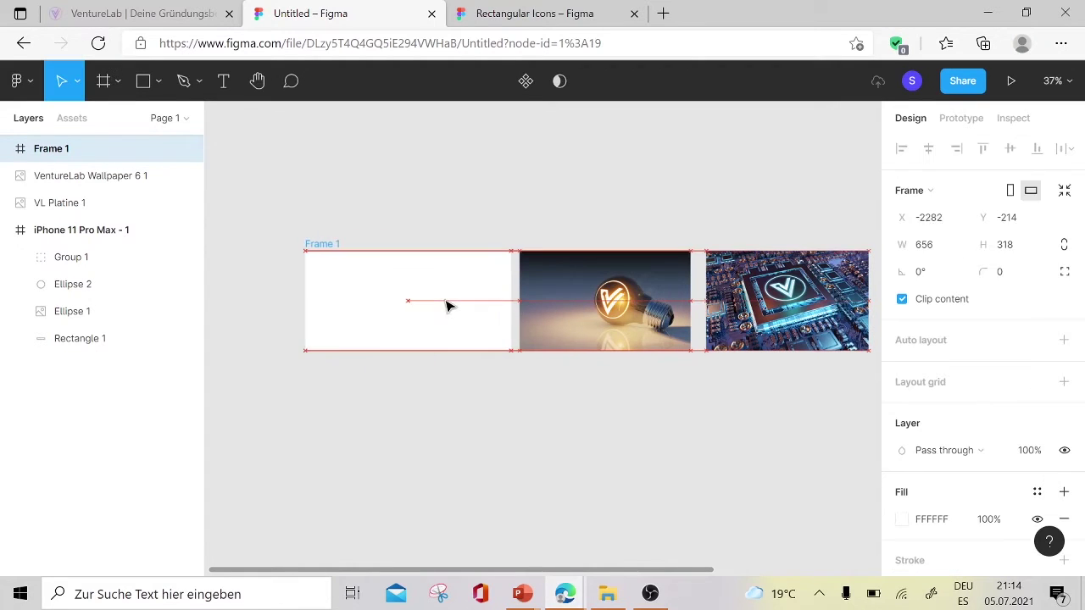
drag(447, 307, 831, 535)
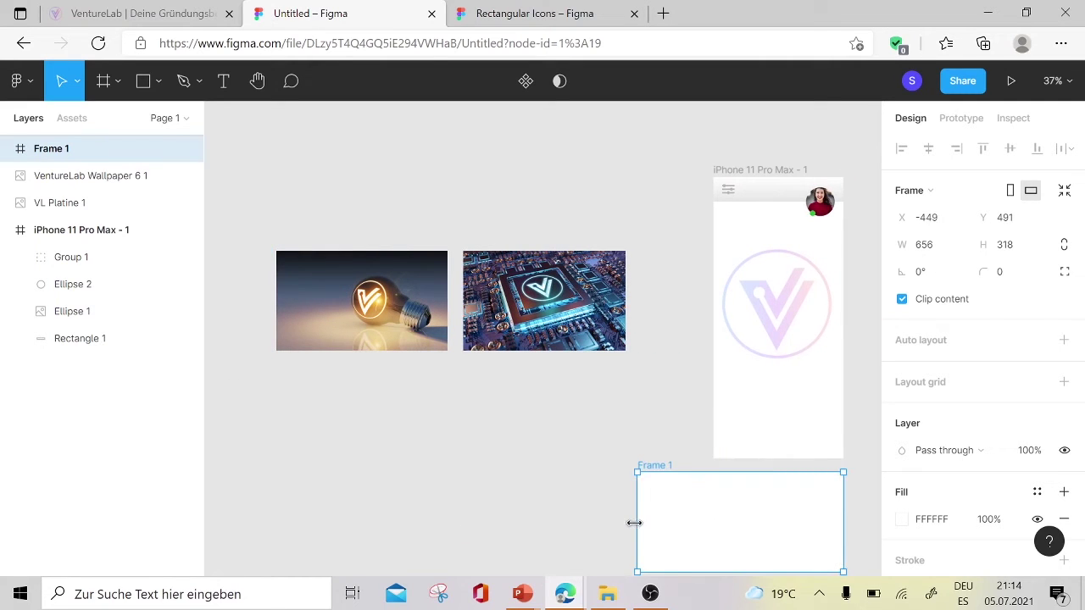
mouse_move(634, 524)
mouse_down()
mouse_move(709, 514)
mouse_move(351, 436)
mouse_up()
drag(578, 363, 302, 244)
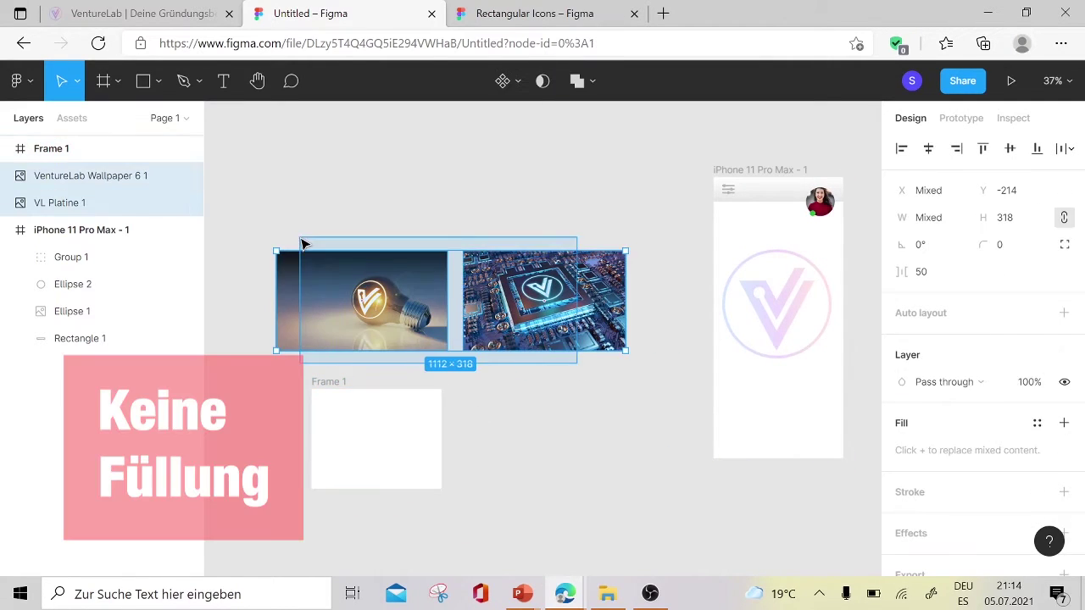
right_click(367, 439)
click(354, 437)
scroll(911, 462, down, 3)
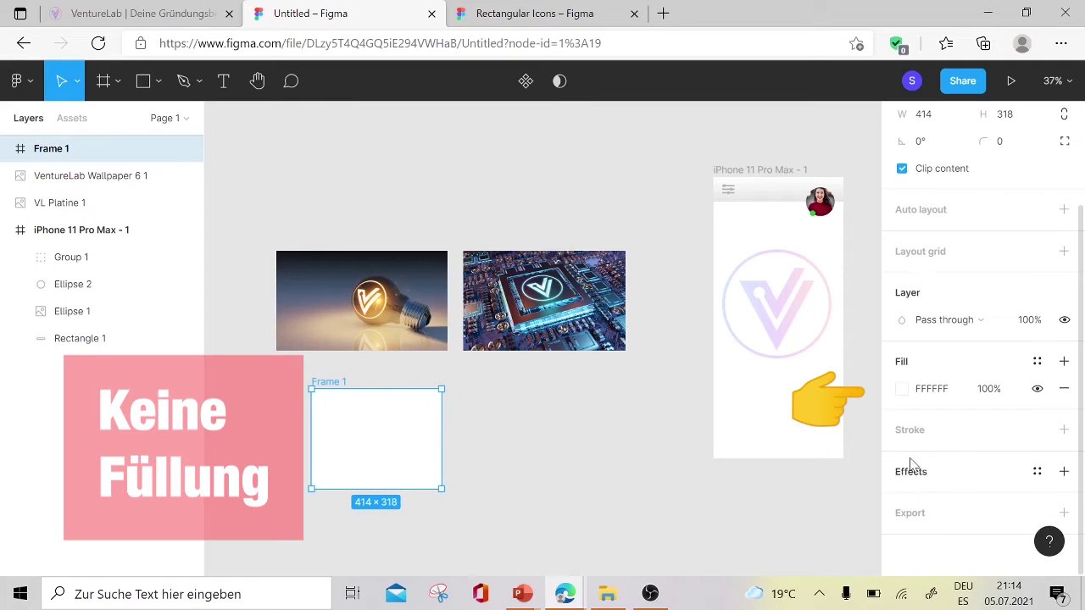
click(1064, 389)
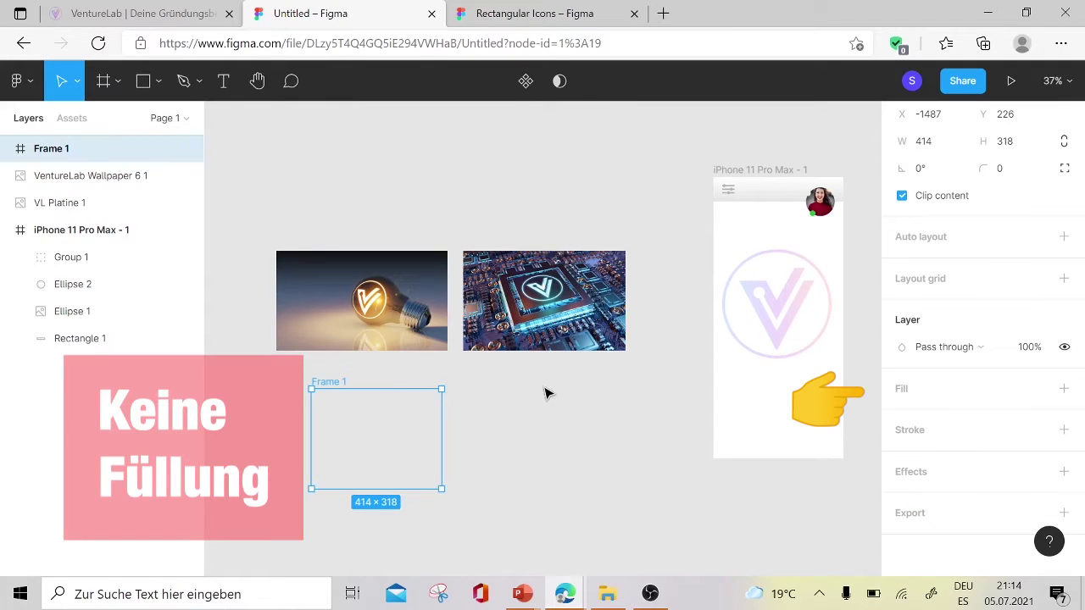
Step: Move both images into Frame 1 and drag the frame onto the iPhone screen
drag(547, 392, 290, 274)
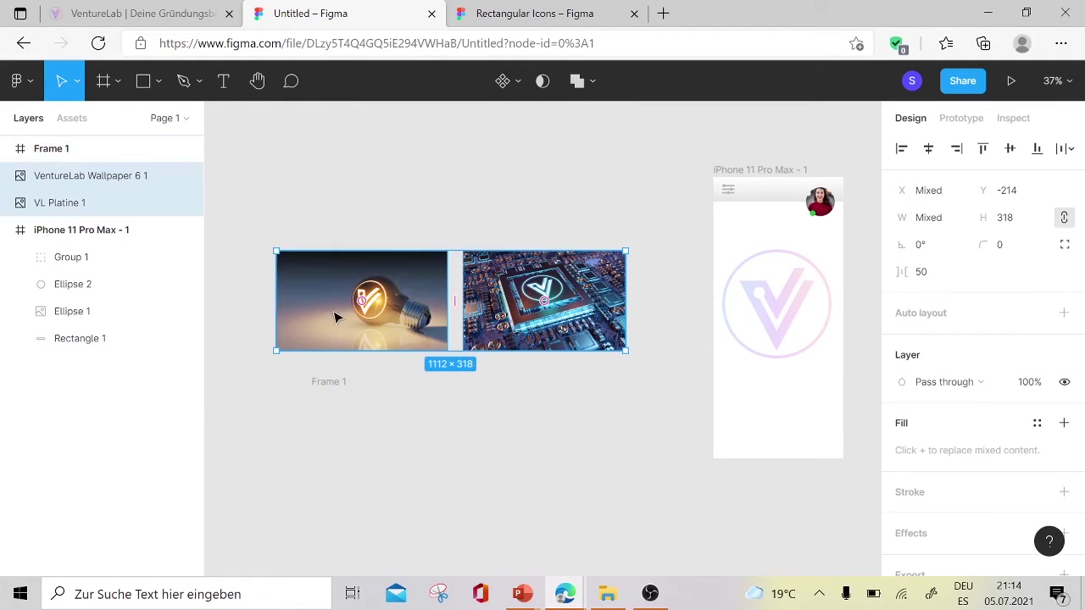
drag(343, 329, 380, 463)
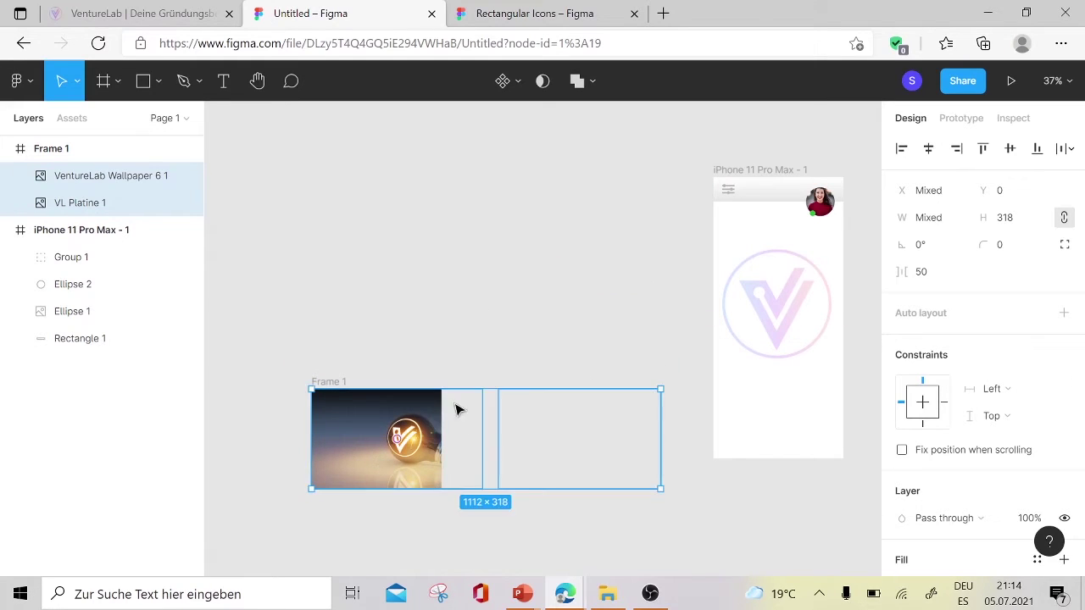
mouse_move(331, 380)
mouse_down()
mouse_move(734, 249)
mouse_move(731, 238)
mouse_up()
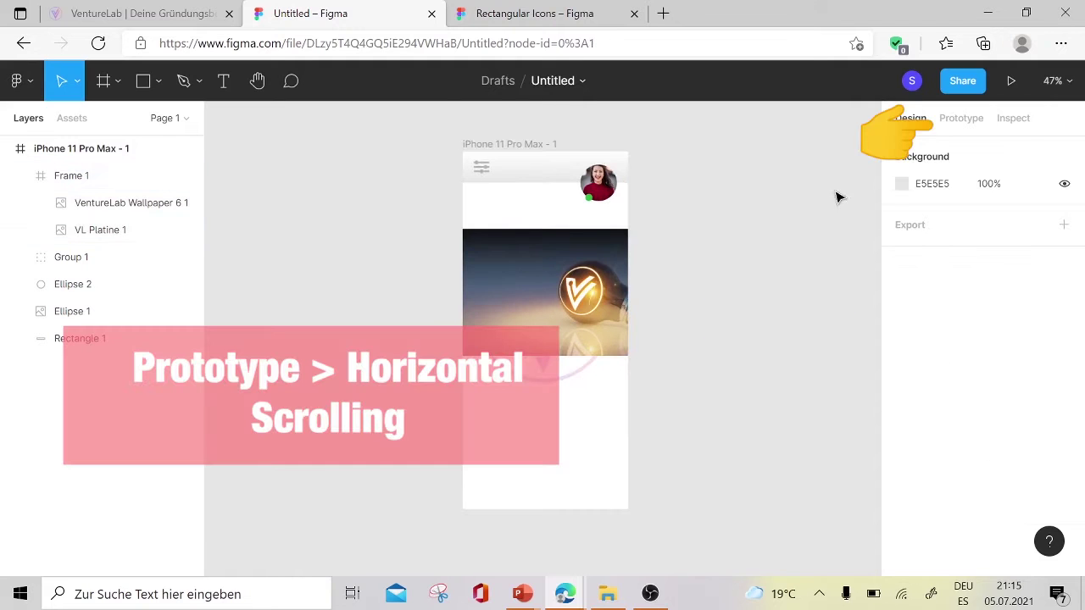
Step: Set Frame 1's overflow to horizontal scrolling, then present and swipe between the two images
click(957, 123)
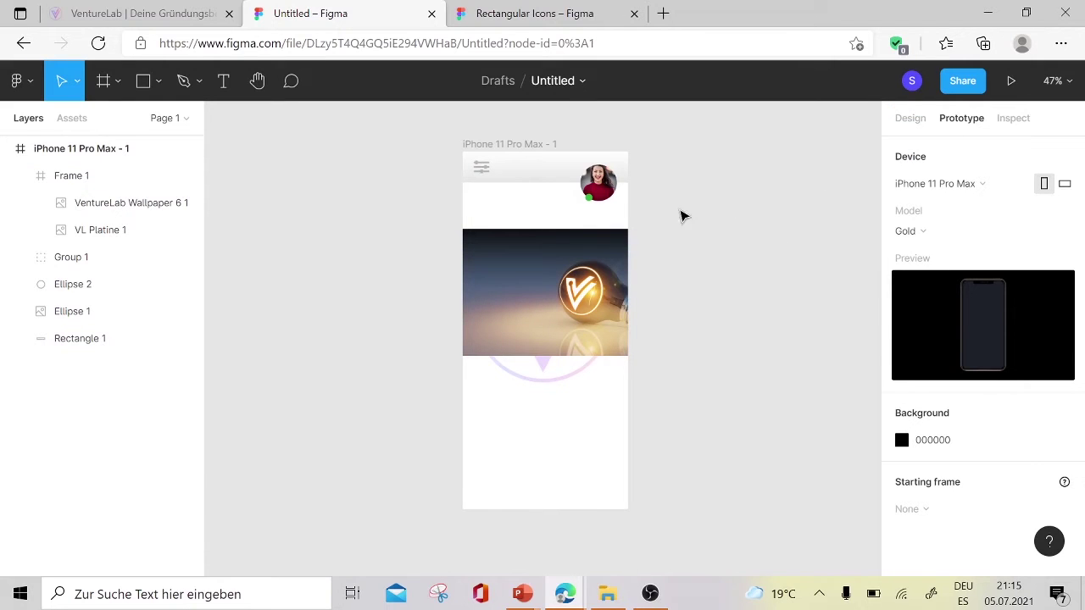
mouse_move(545, 292)
click(517, 232)
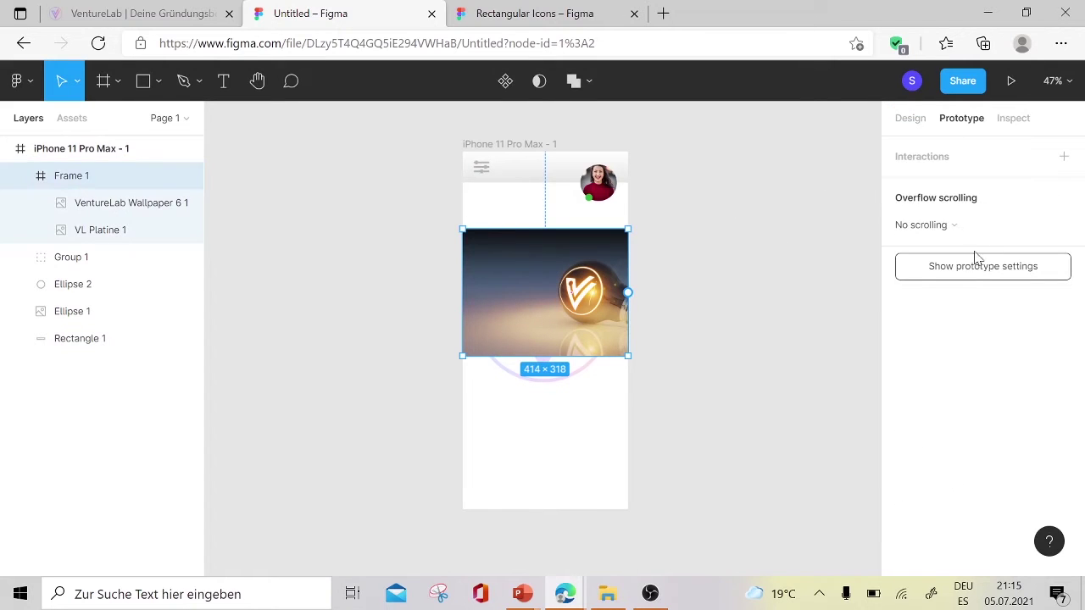
click(958, 231)
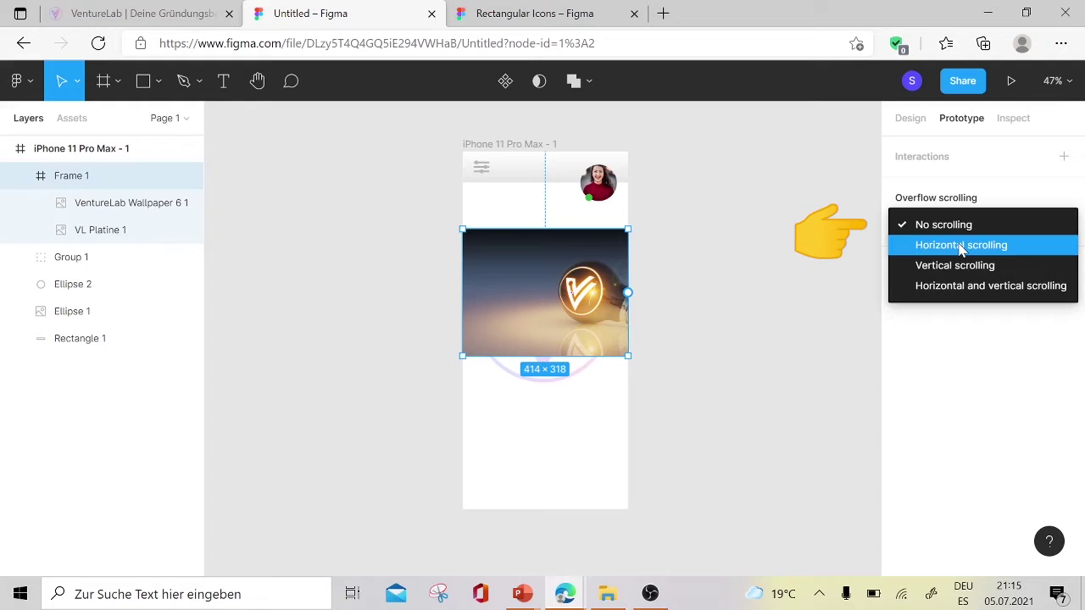
click(962, 248)
click(876, 272)
click(1012, 81)
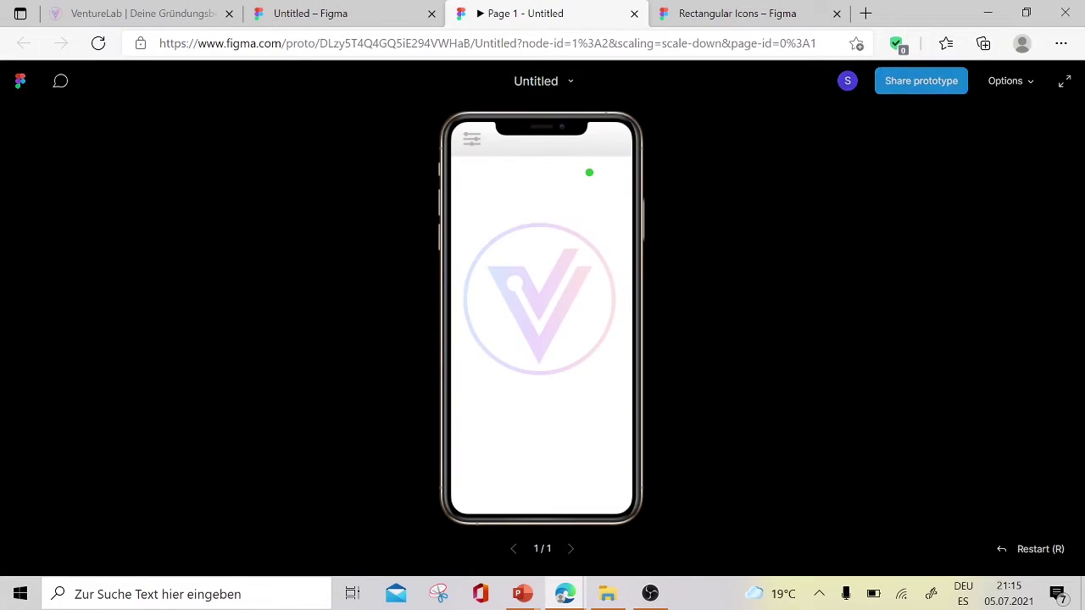
drag(584, 280, 618, 271)
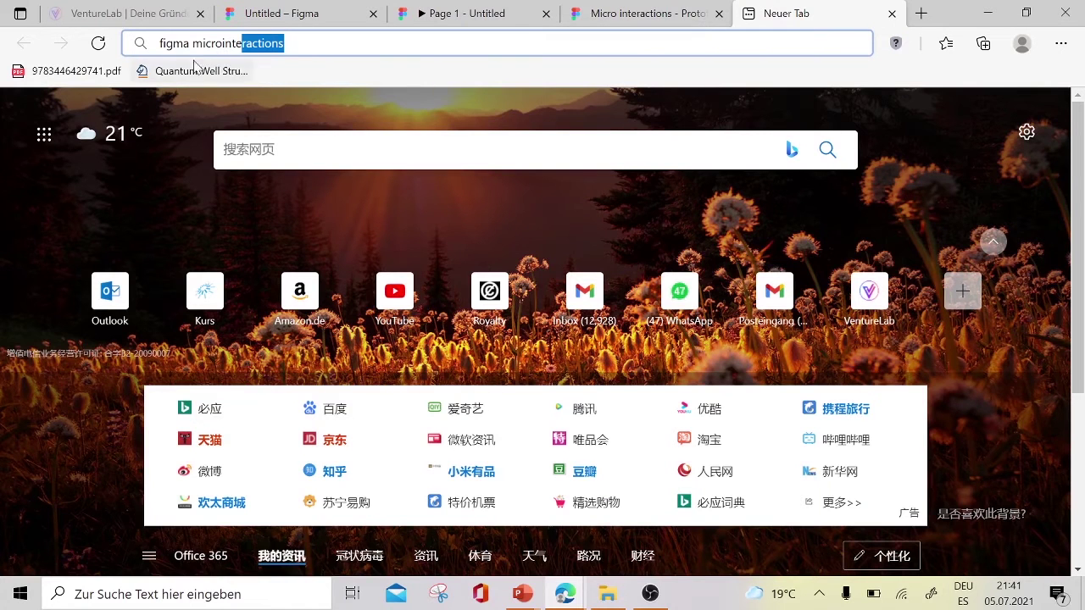
Step: Search Google for figma microinteractions and open the UI Microinteractions community file
key(Return)
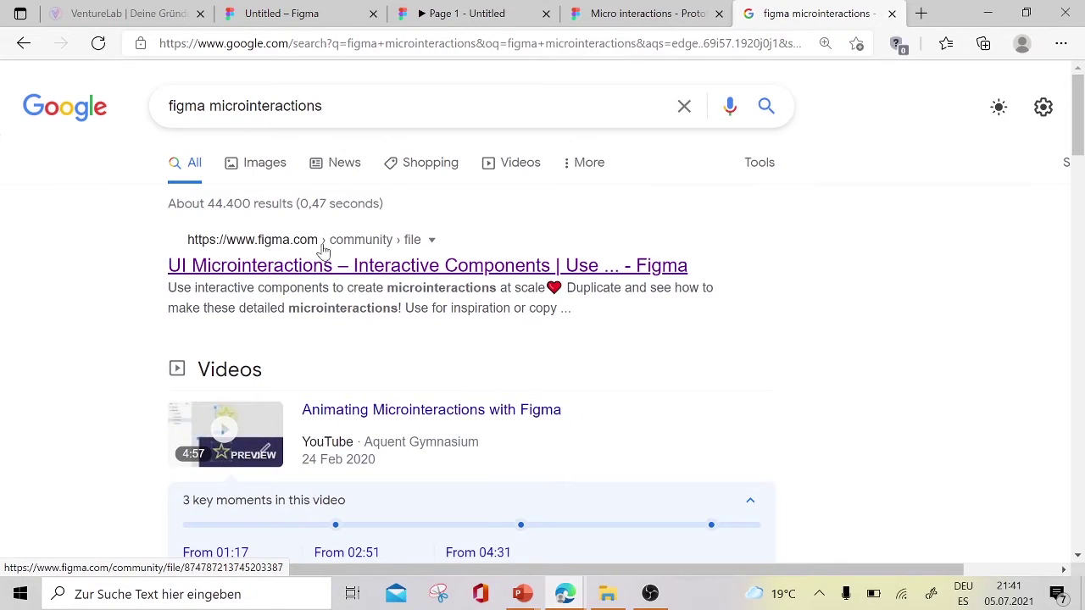
click(260, 274)
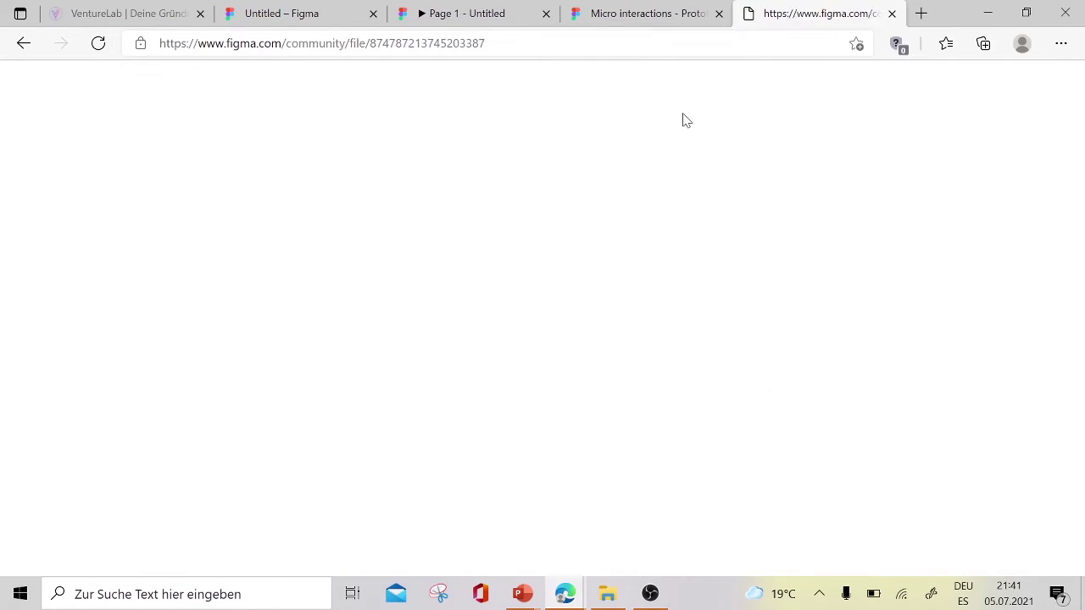
click(653, 10)
click(843, 17)
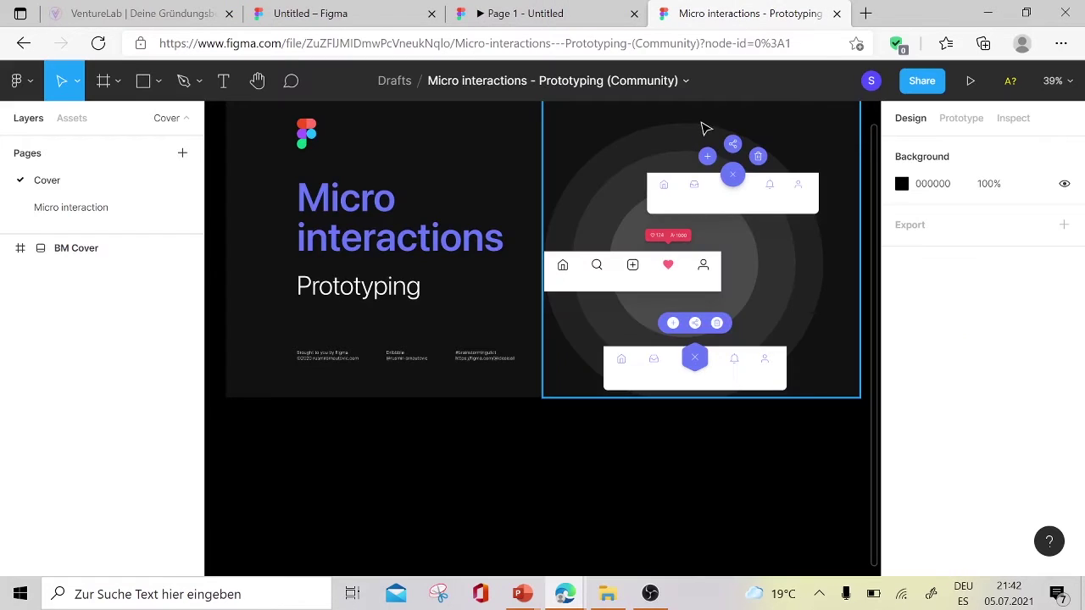
Step: On the Micro interaction page, select the start navigation bar frame and return to the Untitled design
click(46, 209)
scroll(439, 300, down, 3)
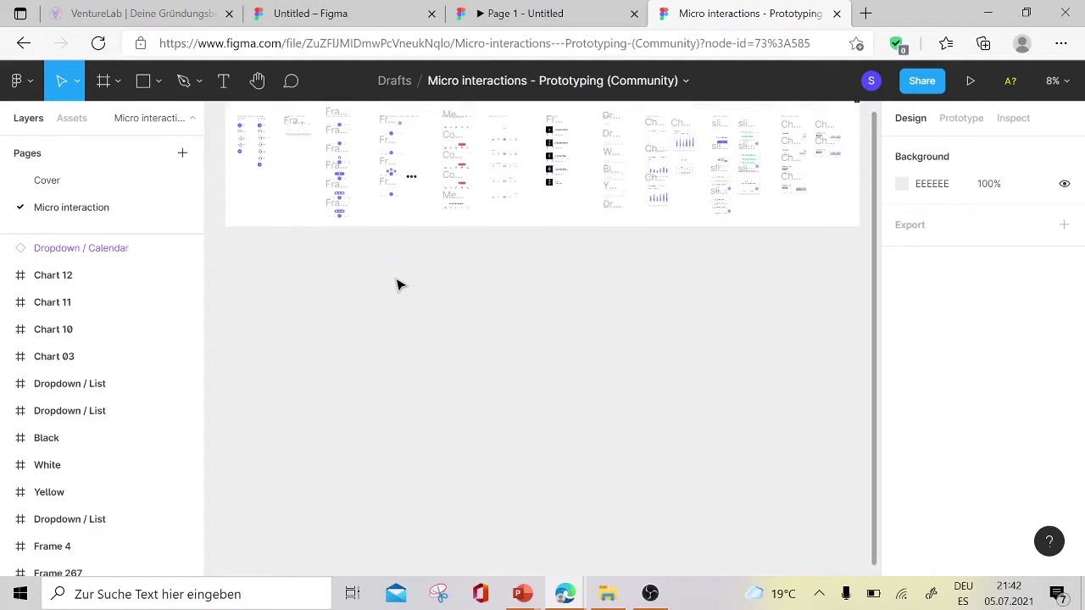
scroll(399, 283, up, 3)
scroll(398, 284, up, 3)
scroll(399, 283, up, 3)
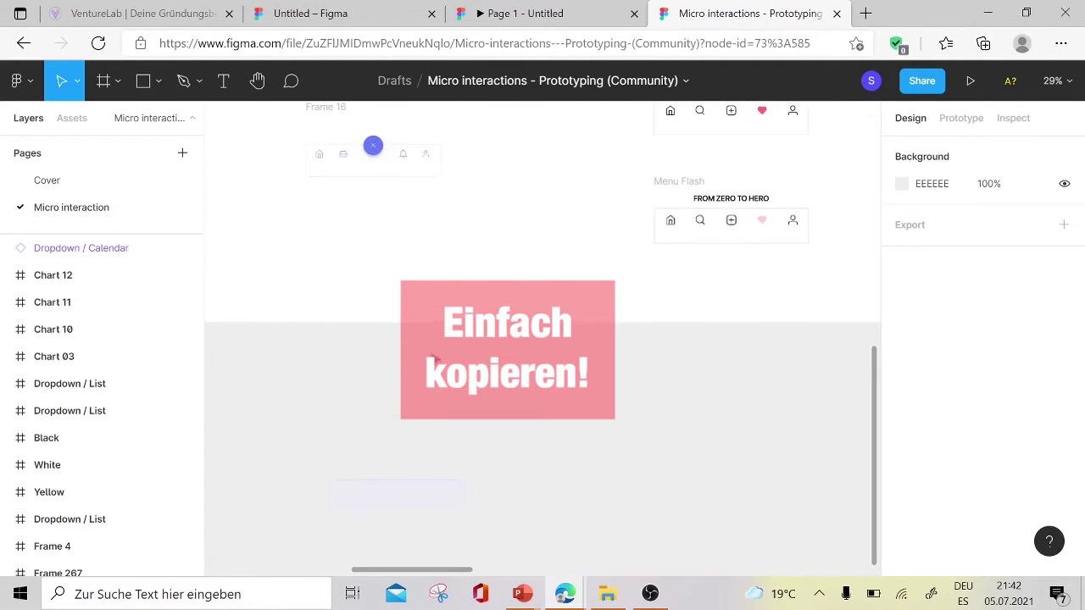
drag(461, 576, 566, 576)
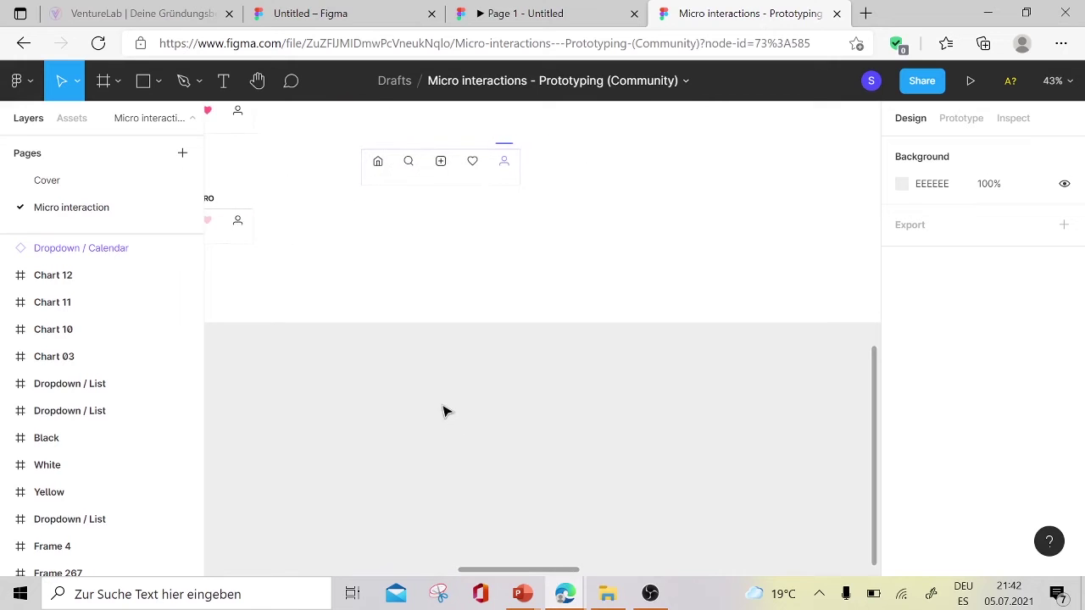
scroll(443, 410, up, 3)
click(405, 305)
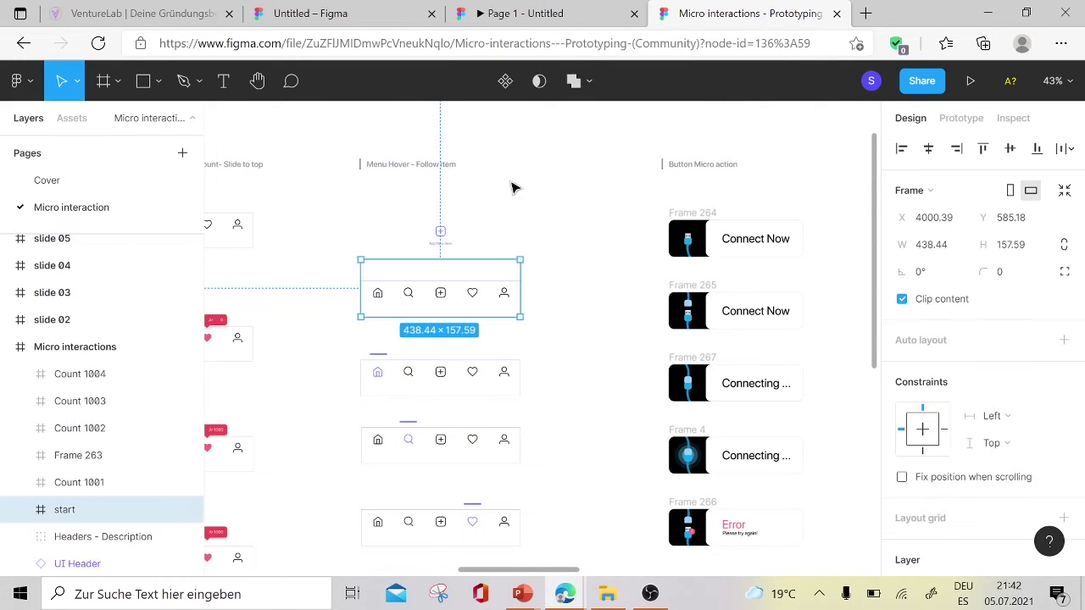
click(525, 13)
drag(339, 7, 560, 9)
Step: Paste the start navigation bar onto the iPhone's bottom edge and place the VentureLab_Logo_V image beside it
key(ctrl+v)
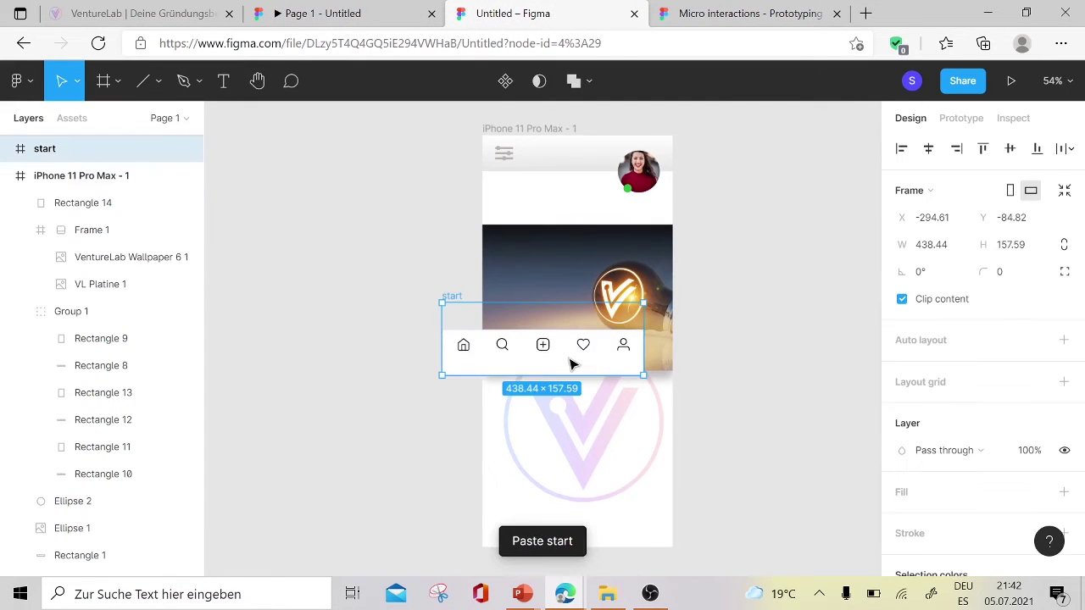
drag(571, 364, 625, 514)
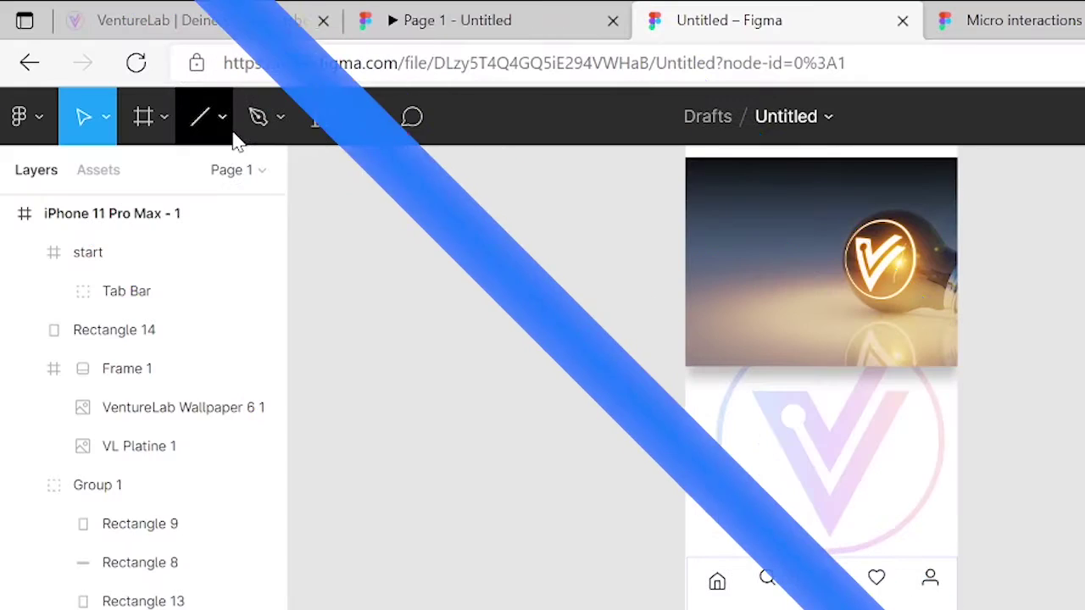
click(227, 129)
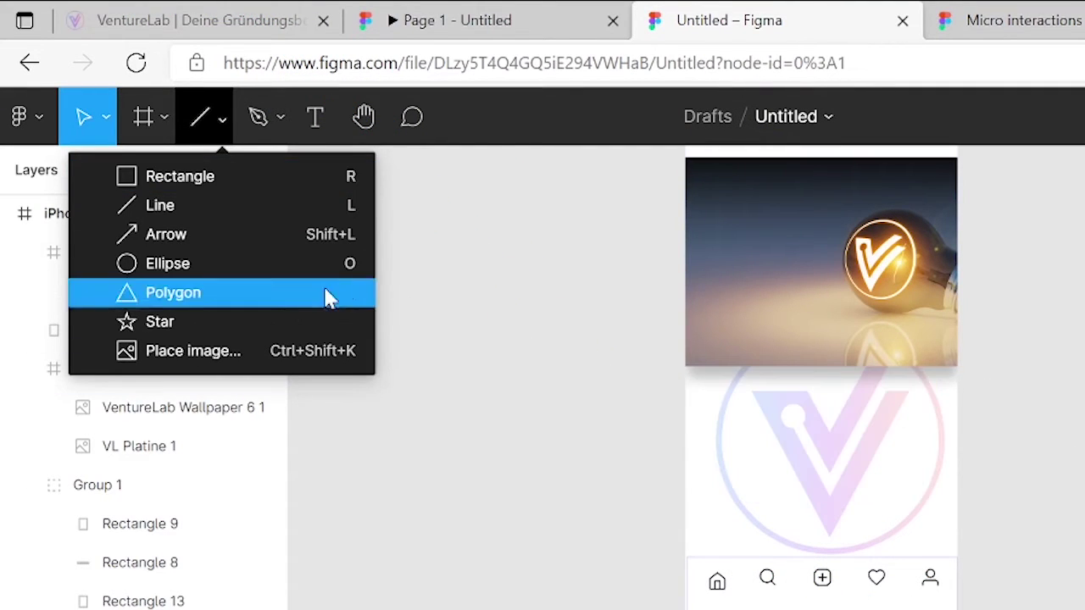
click(255, 351)
double_click(529, 178)
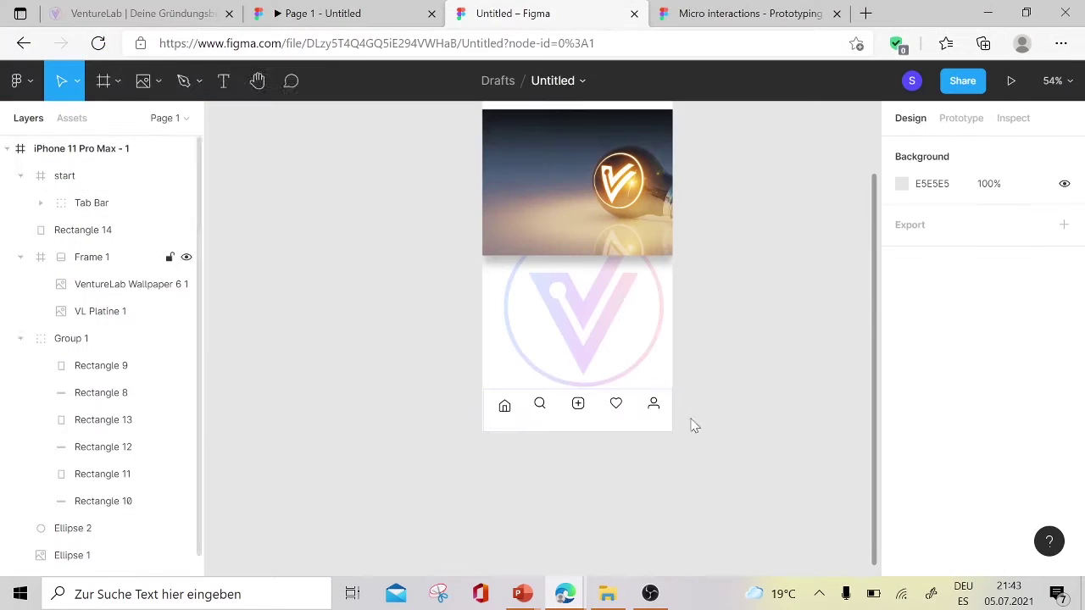
click(340, 214)
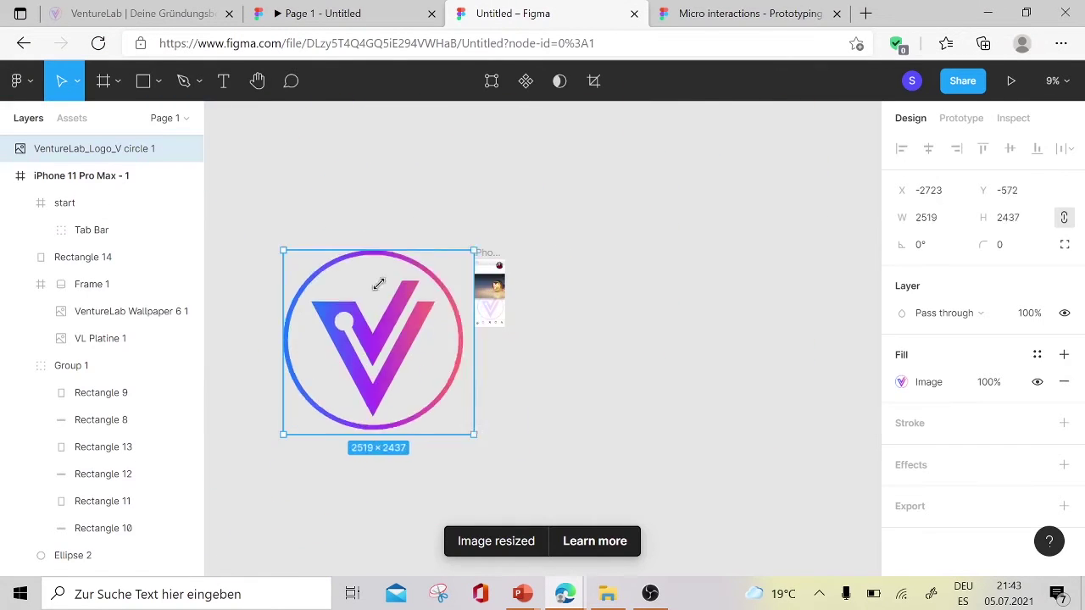
scroll(421, 389, up, 2)
scroll(421, 388, up, 3)
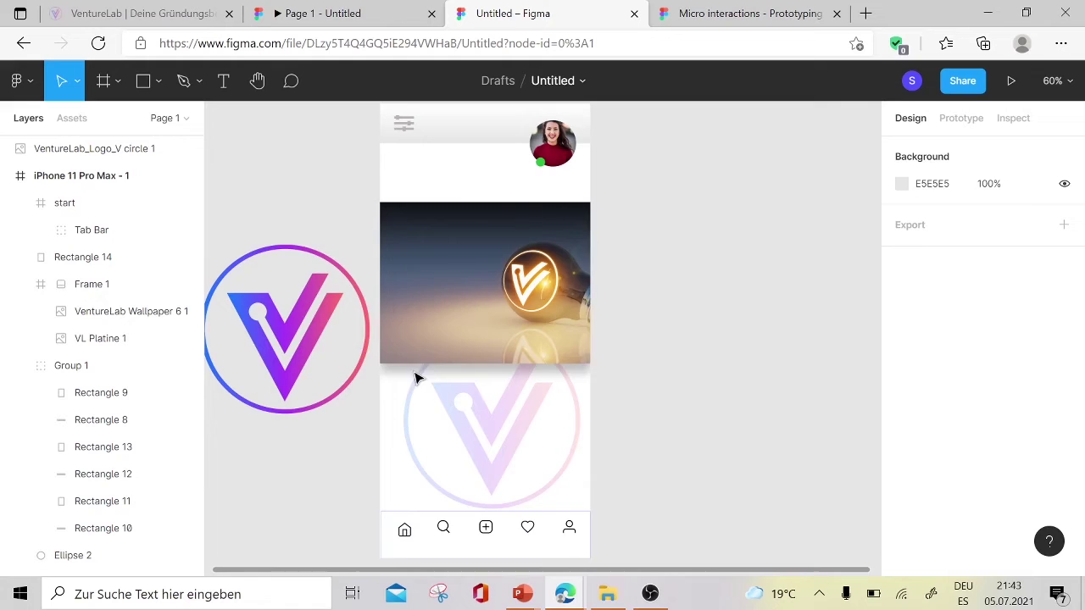
Step: Recolour the navigation bar's Tab Bar with the logo's purple using the eyedropper
double_click(545, 528)
scroll(932, 421, down, 4)
click(902, 431)
click(702, 387)
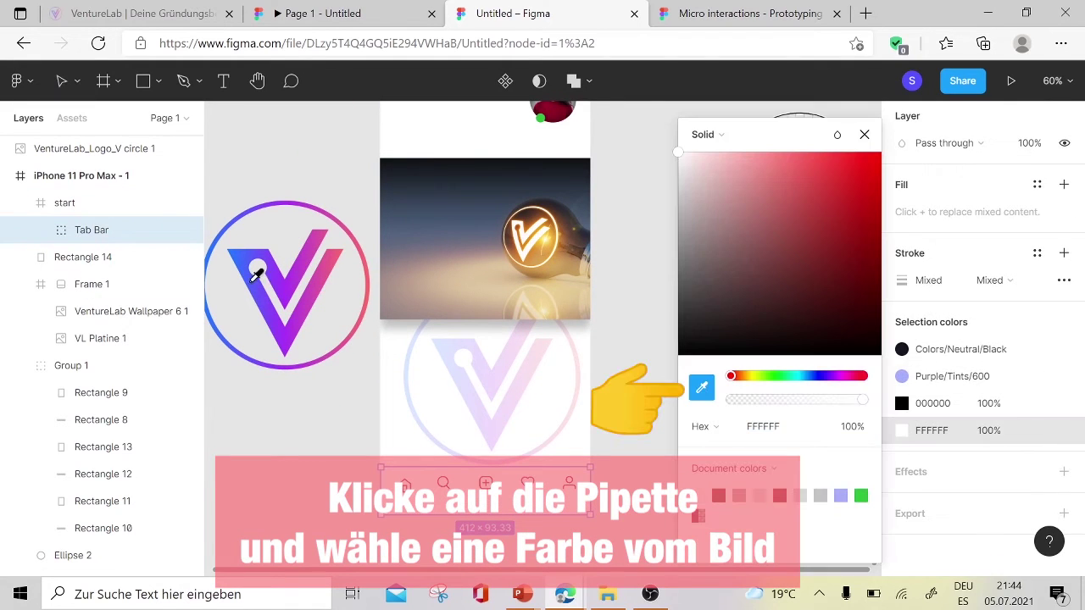
click(284, 286)
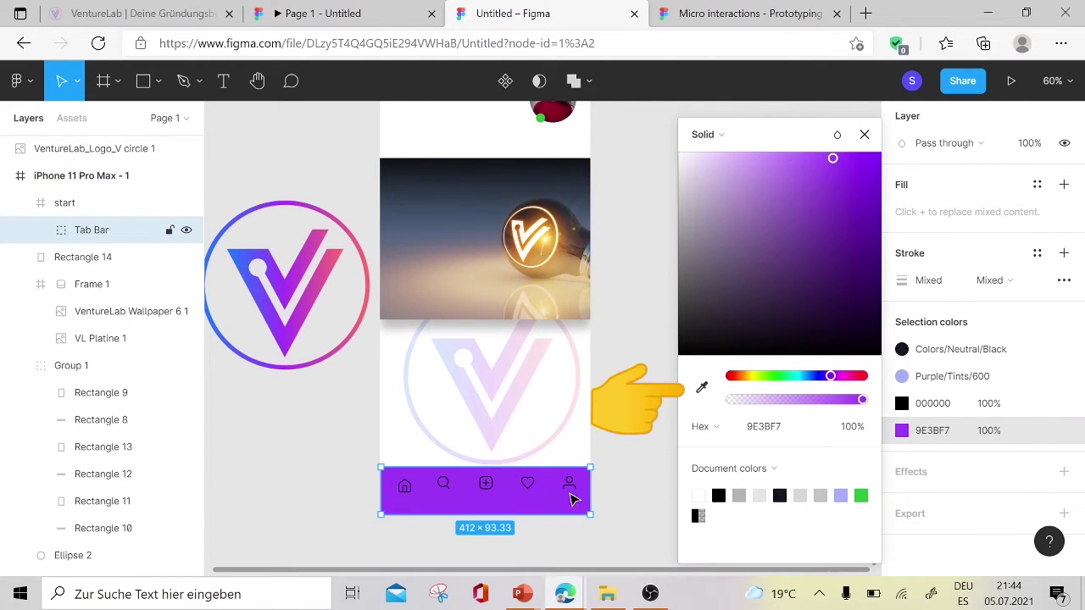
Step: Replace the navigation bar's black icon colour with a document colour and review its white colour
click(901, 405)
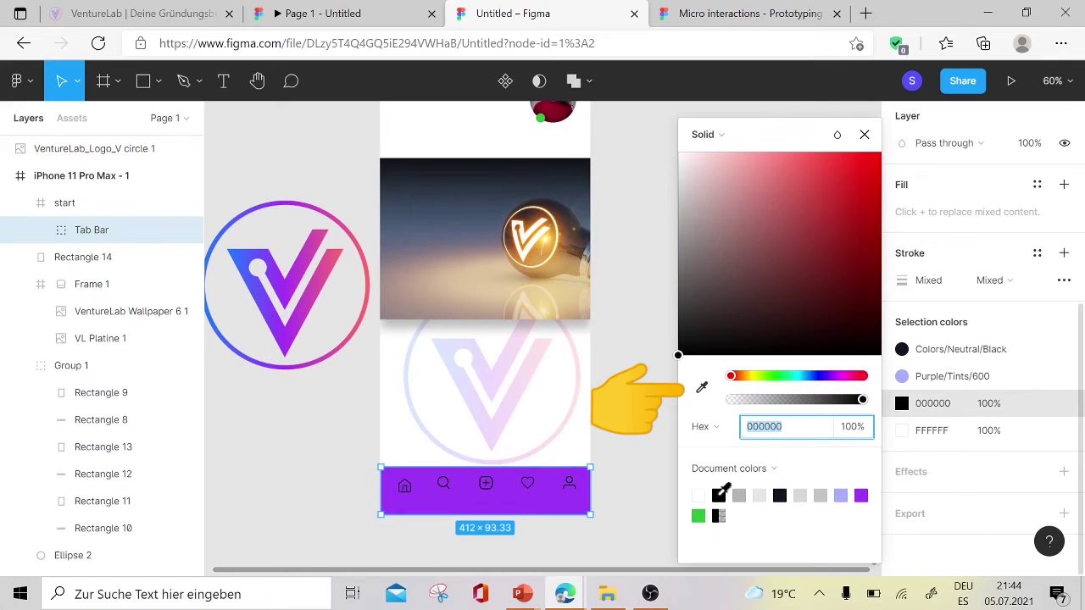
click(719, 495)
click(901, 404)
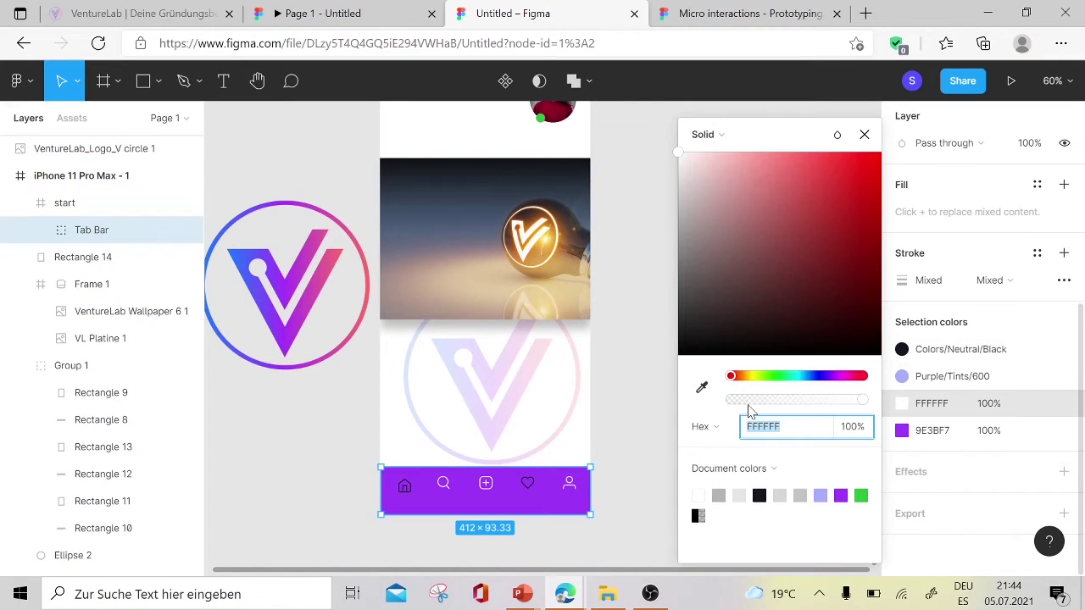
click(656, 467)
Step: Inspect the heart and home icon shapes and the icon stroke colour in the tab bar
double_click(527, 483)
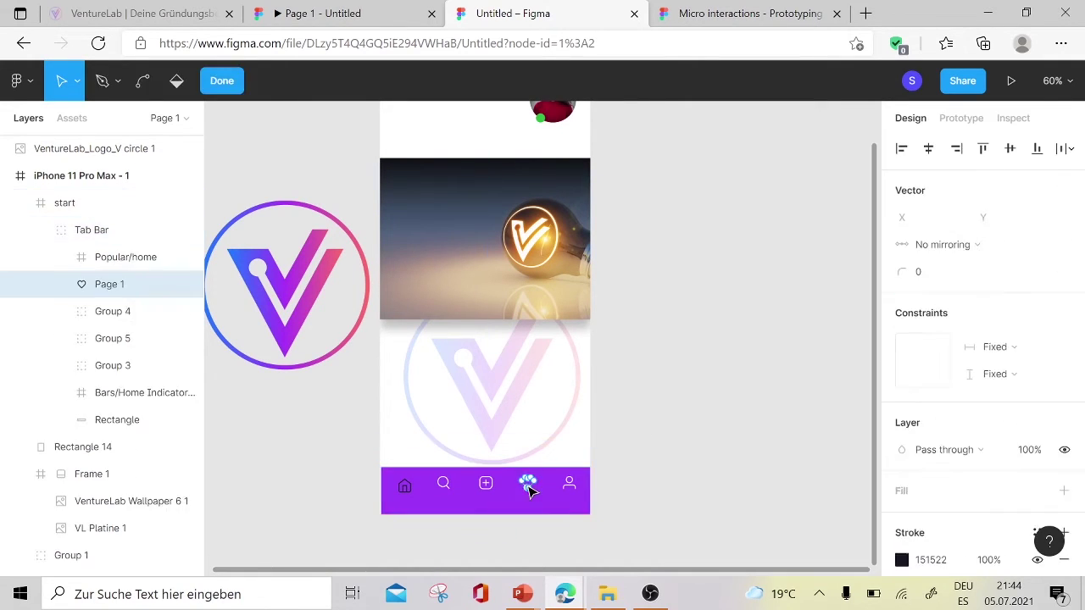
click(901, 417)
click(405, 485)
click(901, 496)
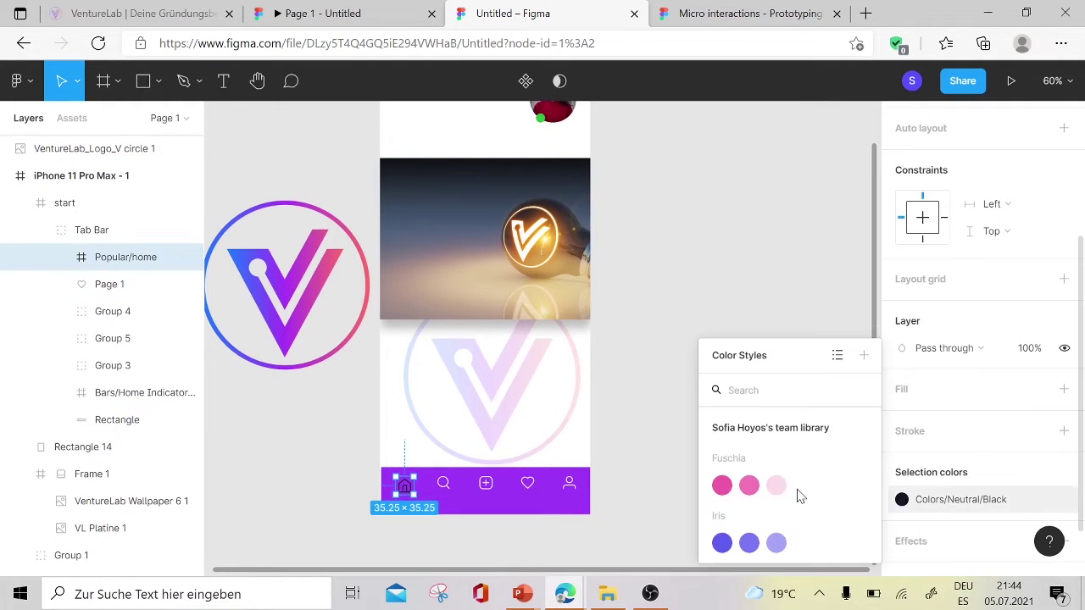
key(Escape)
key(Return)
click(901, 376)
click(636, 451)
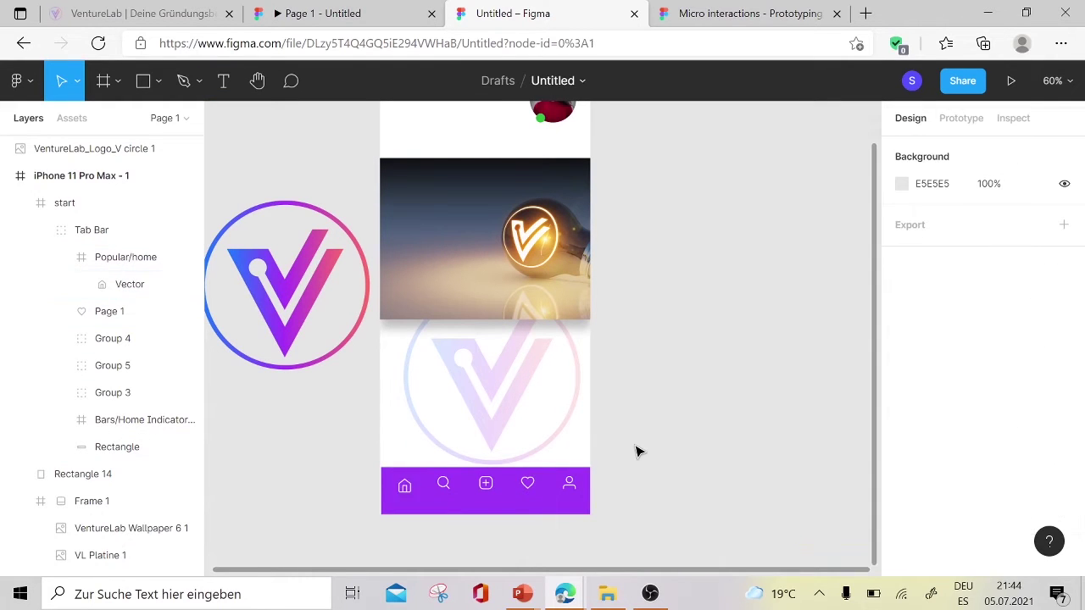
Step: Fill the phone's top header bar with blue sampled from the V logo
scroll(637, 451, up, 2)
scroll(636, 450, up, 1)
click(446, 184)
click(901, 389)
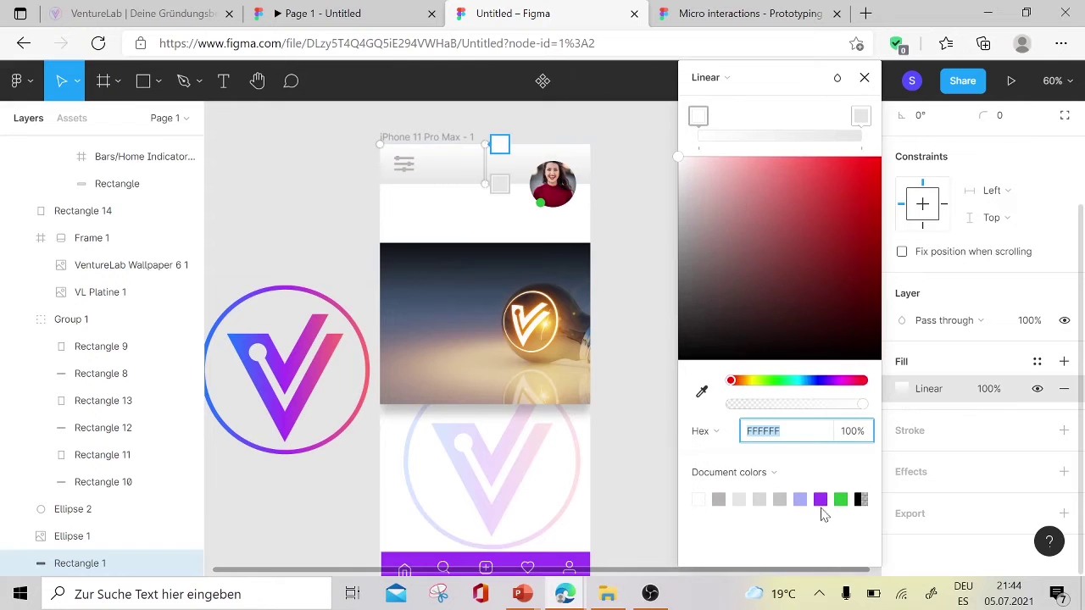
click(848, 381)
click(702, 391)
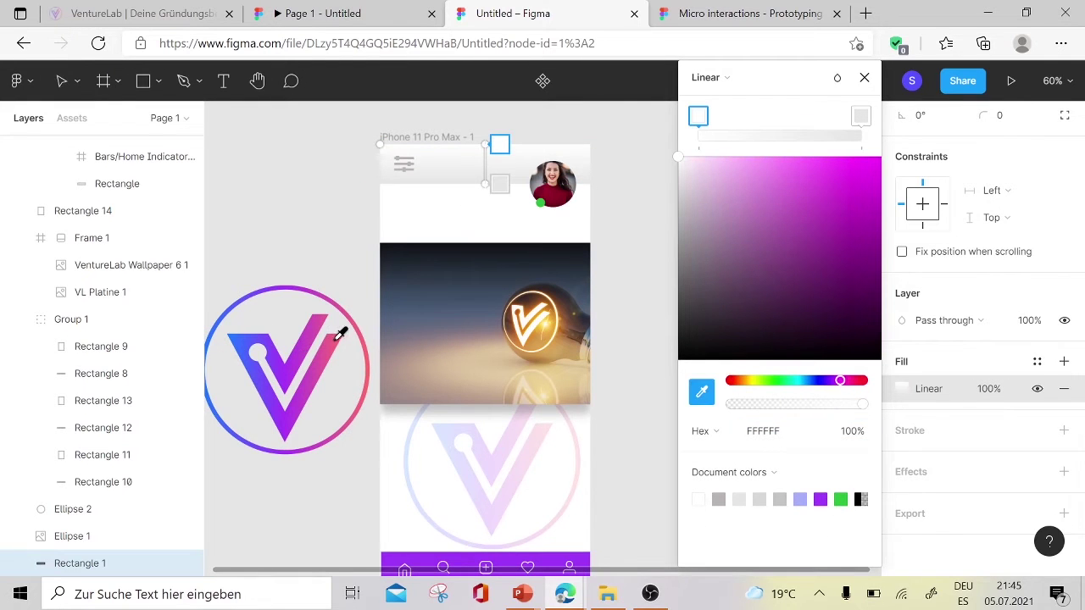
click(340, 335)
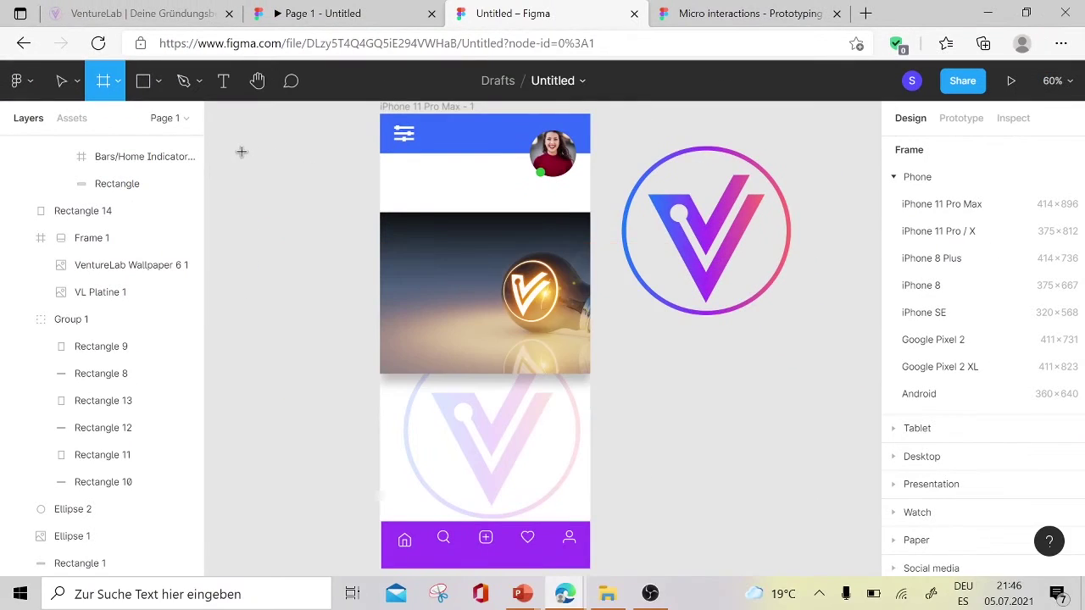
Step: Draw a 295×495 frame left of the phone and round one corner to 36
drag(282, 215, 379, 384)
drag(332, 298, 330, 315)
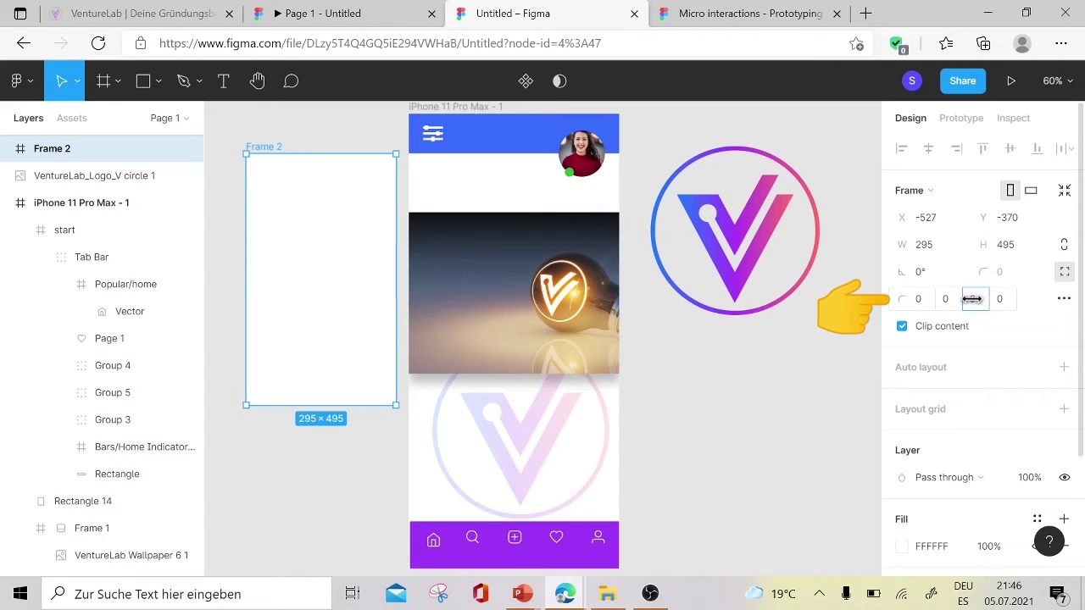
mouse_move(979, 303)
mouse_down()
mouse_move(1034, 297)
mouse_move(162, 311)
mouse_move(681, 395)
mouse_up()
click(999, 299)
click(680, 395)
click(381, 336)
Step: Draw a 295×68 bar across the frame's top, stack copies below, and shorten the frame to fit
click(145, 85)
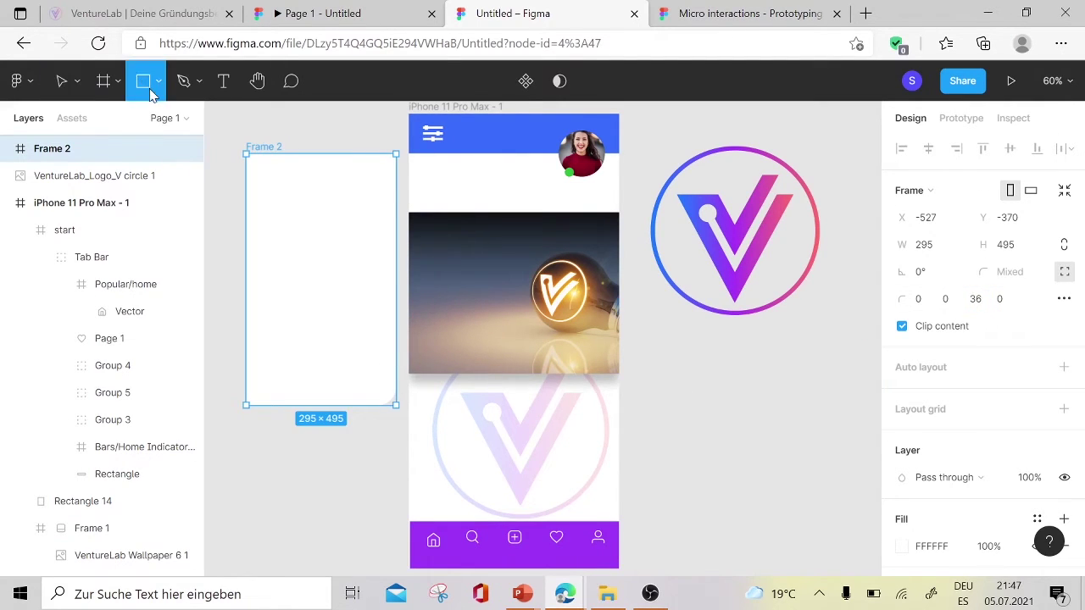
click(164, 98)
click(93, 143)
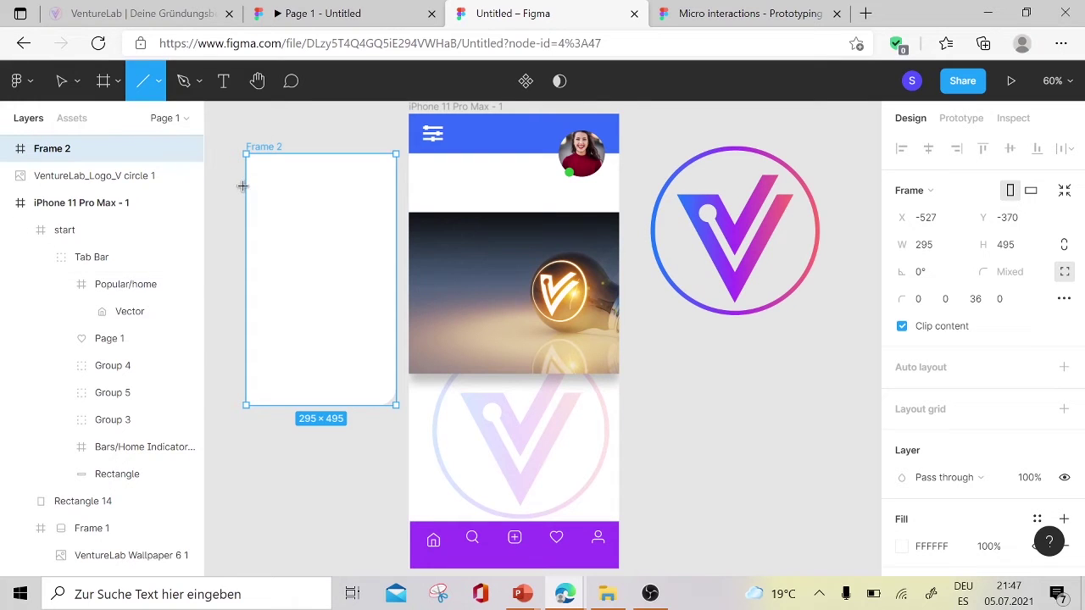
click(158, 81)
click(94, 119)
mouse_move(245, 154)
mouse_down()
mouse_move(359, 206)
mouse_move(401, 195)
mouse_up()
alt+drag(329, 180, 332, 320)
click(334, 417)
click(317, 405)
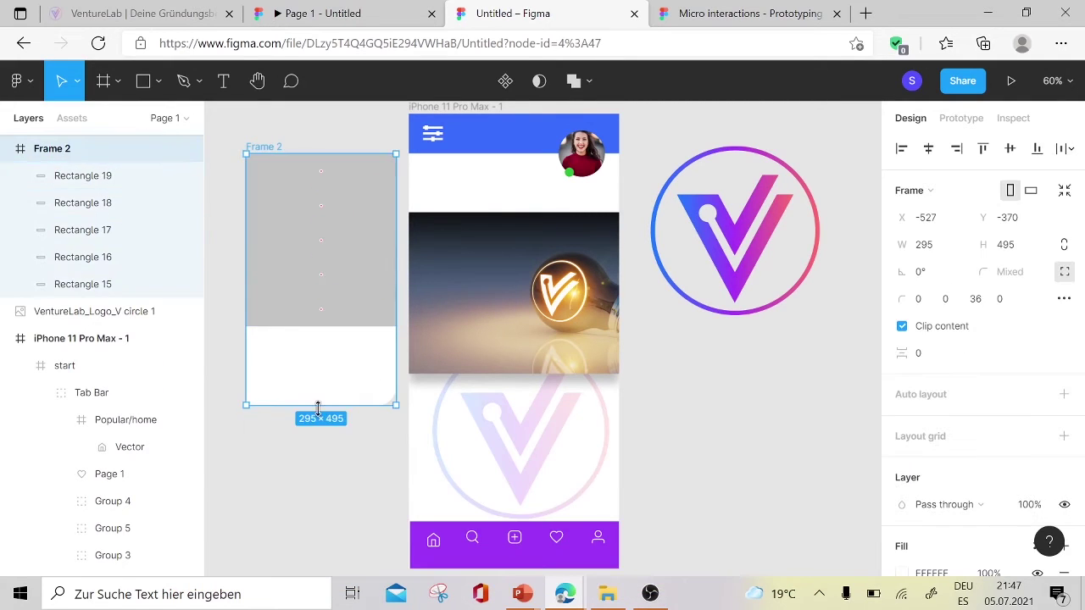
drag(317, 407, 328, 326)
Step: Eyedropper the logo's blue into the top bar and its purple into the second bar
click(83, 284)
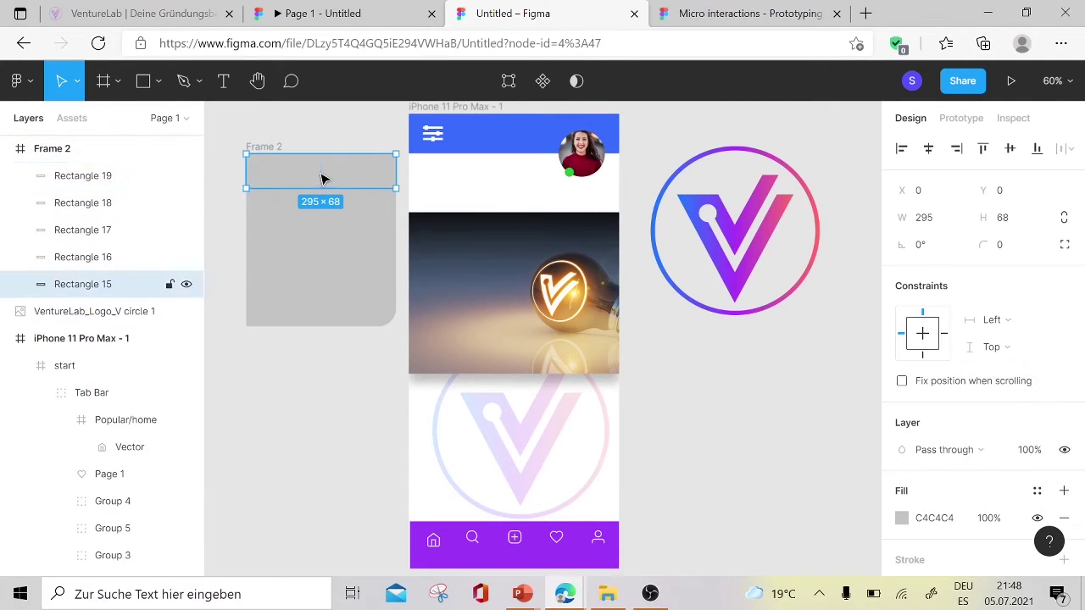
click(902, 518)
click(882, 383)
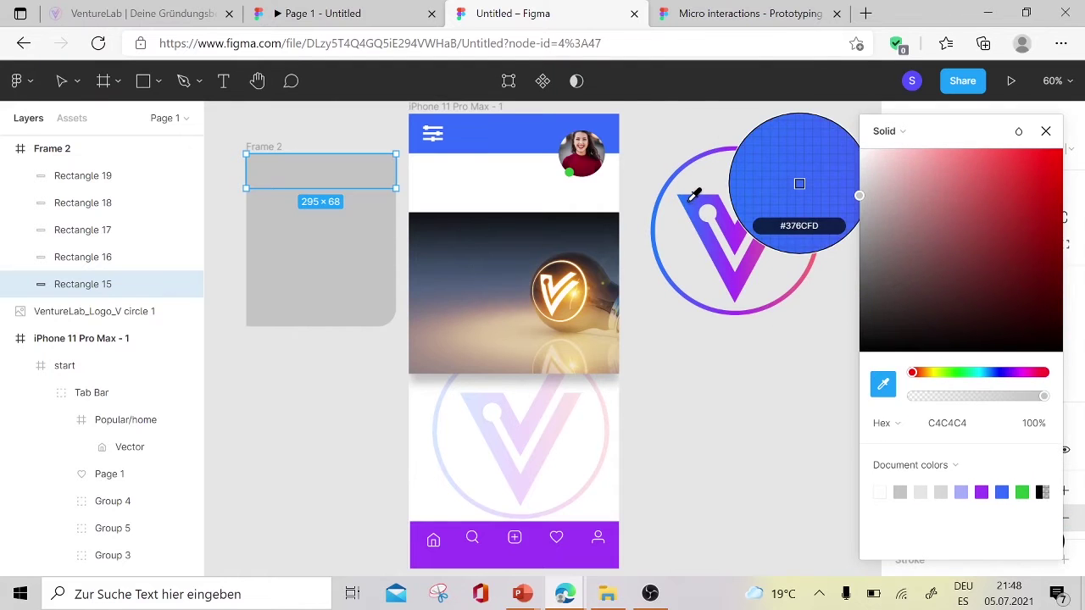
click(799, 182)
key(shift+Tab)
click(902, 518)
click(702, 389)
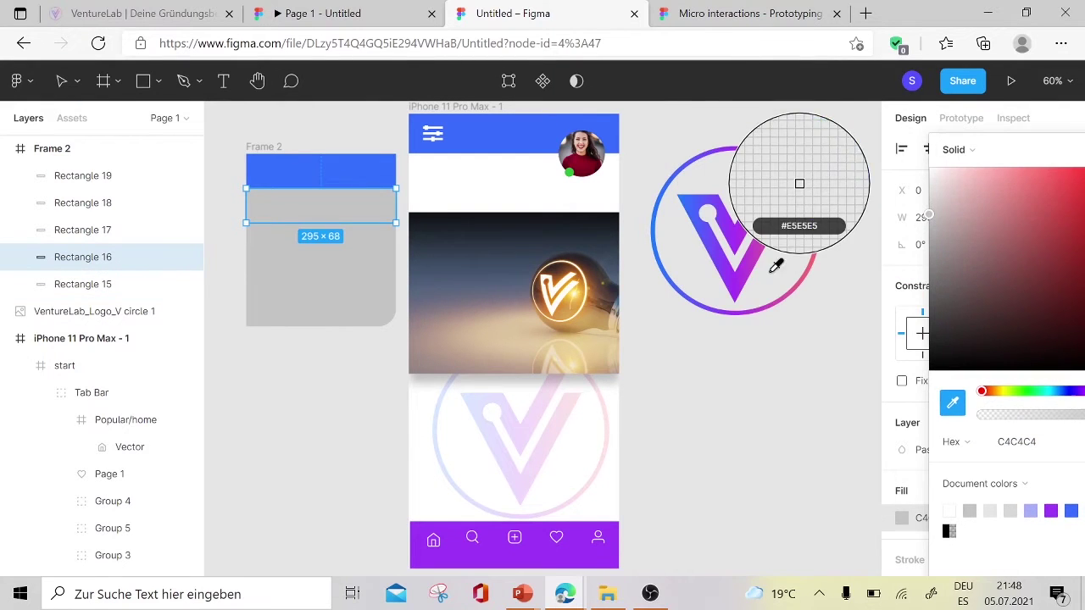
click(746, 222)
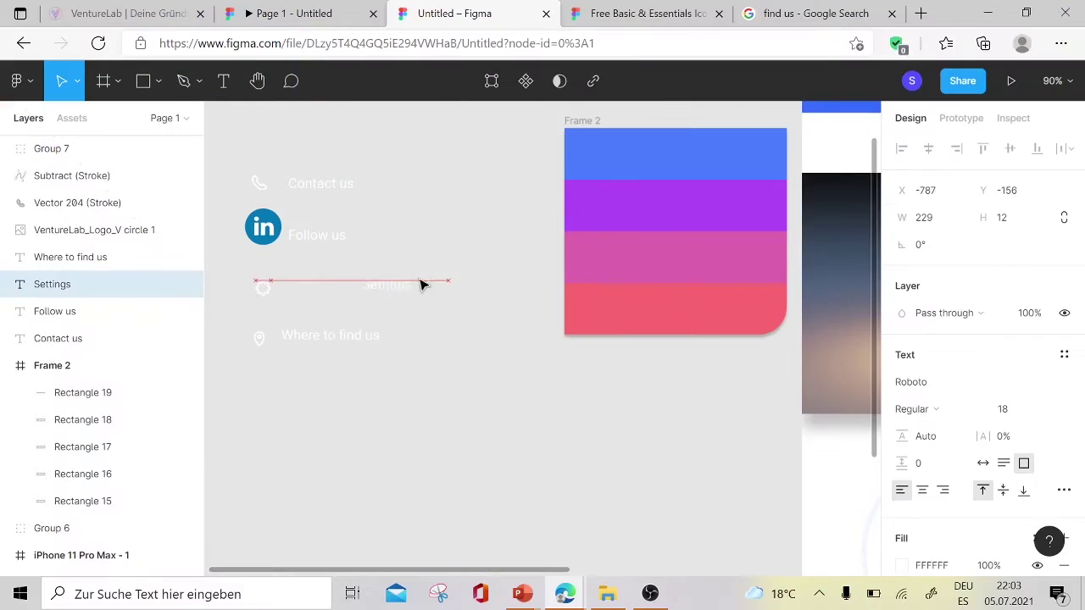
Step: Move the Settings, Contact us, Where to find us and LinkedIn icon layers into the blue, purple, pink and red bars
drag(421, 281, 655, 166)
drag(259, 183, 597, 204)
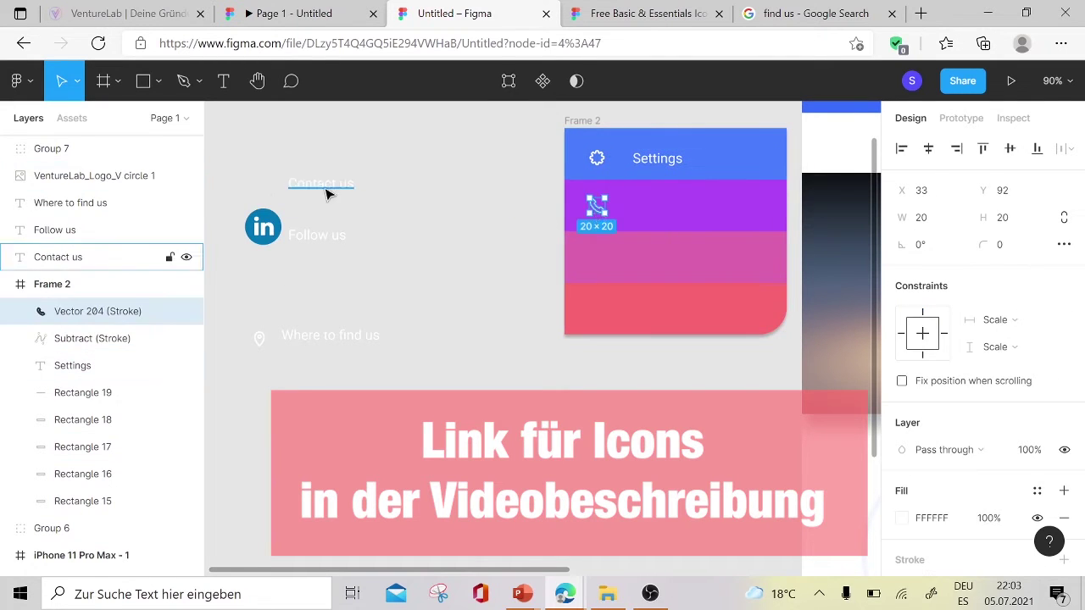
drag(321, 183, 665, 204)
drag(258, 338, 599, 268)
drag(330, 335, 670, 257)
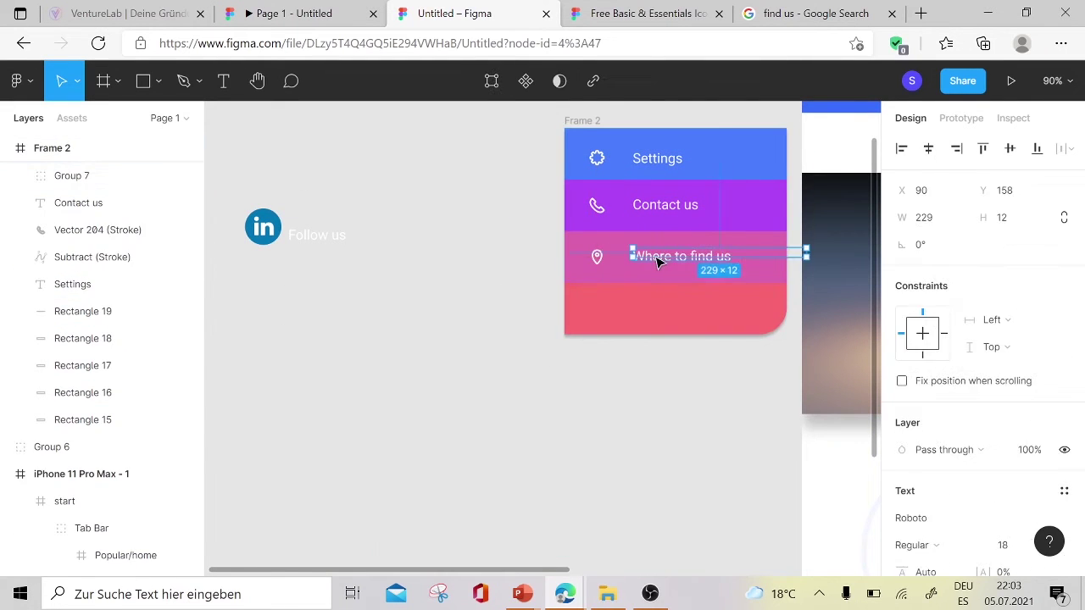
drag(263, 227, 596, 307)
click(644, 13)
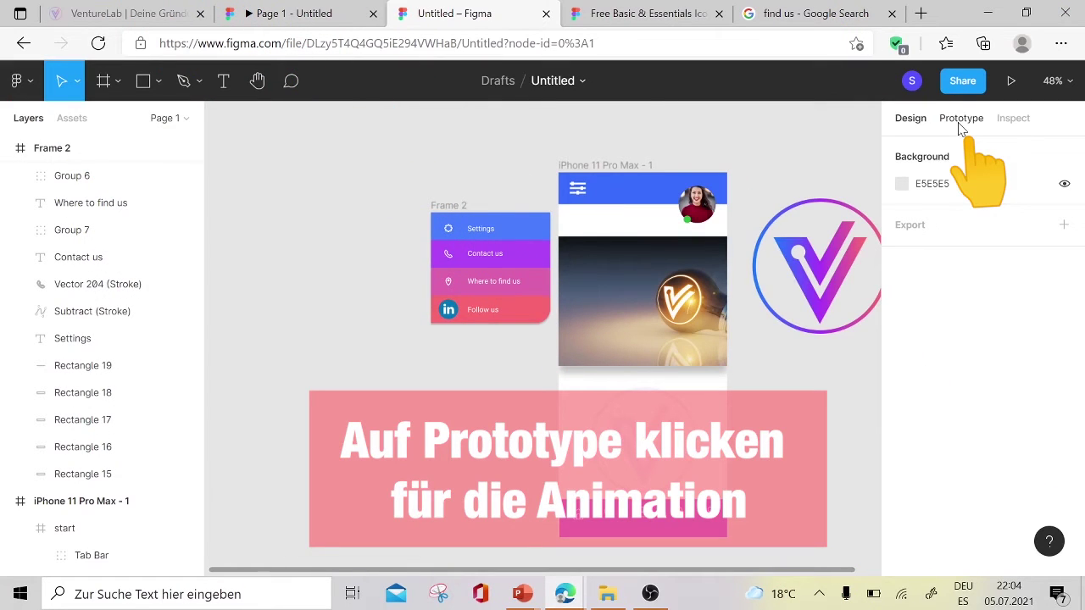
Step: Link the phone header's menu icon to Frame 2 in prototype mode
click(961, 126)
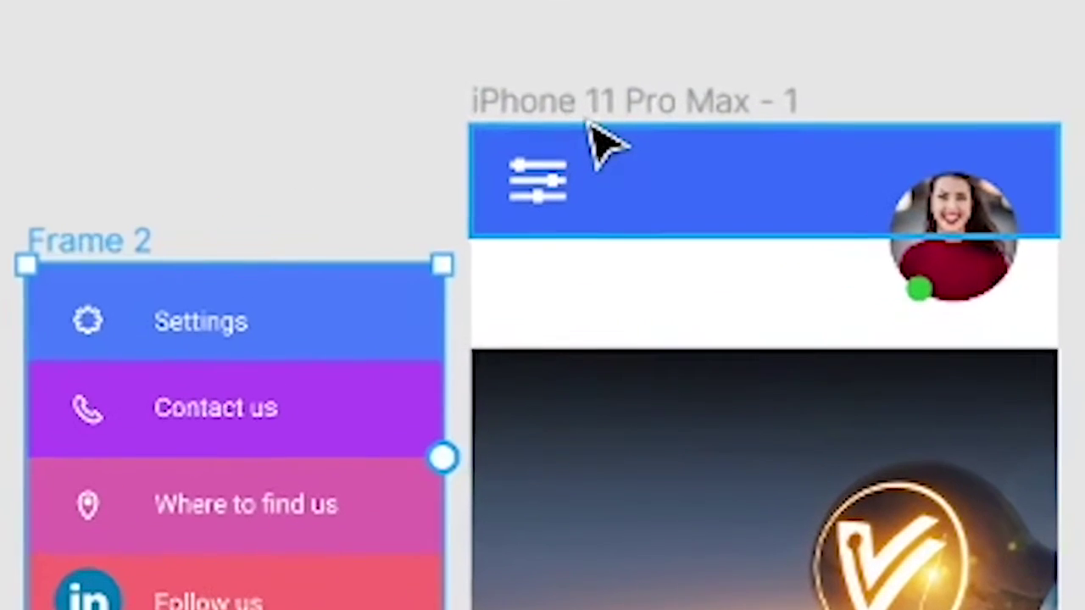
click(580, 190)
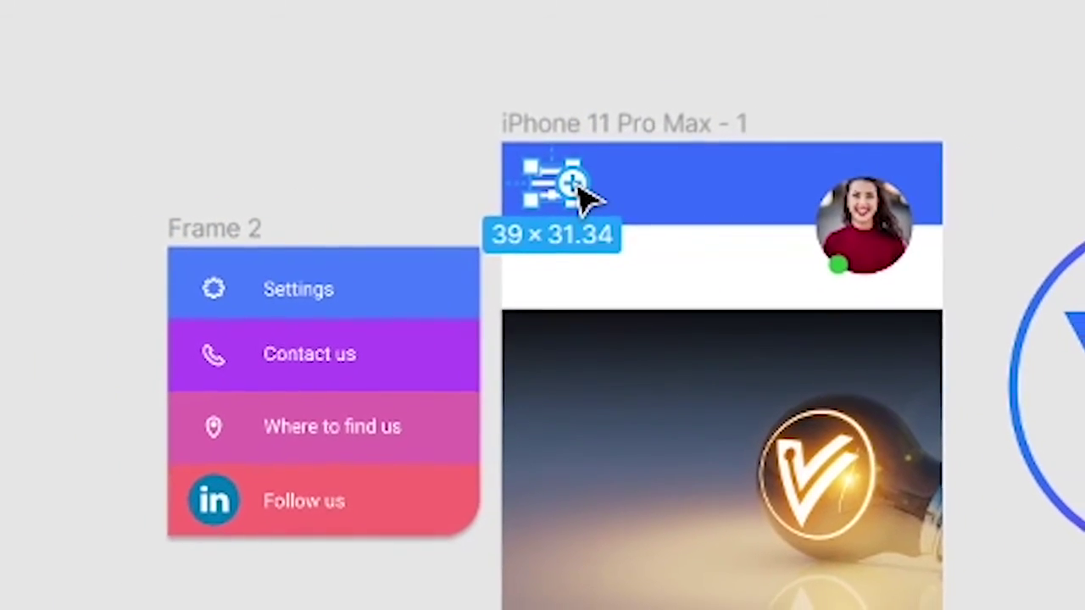
drag(547, 275, 382, 241)
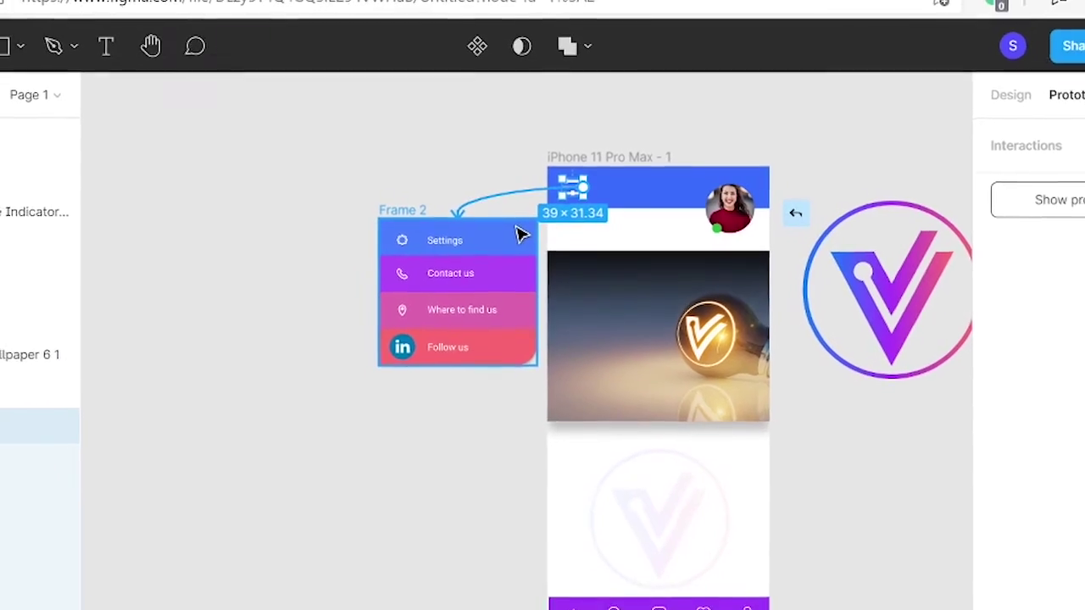
drag(528, 257, 532, 231)
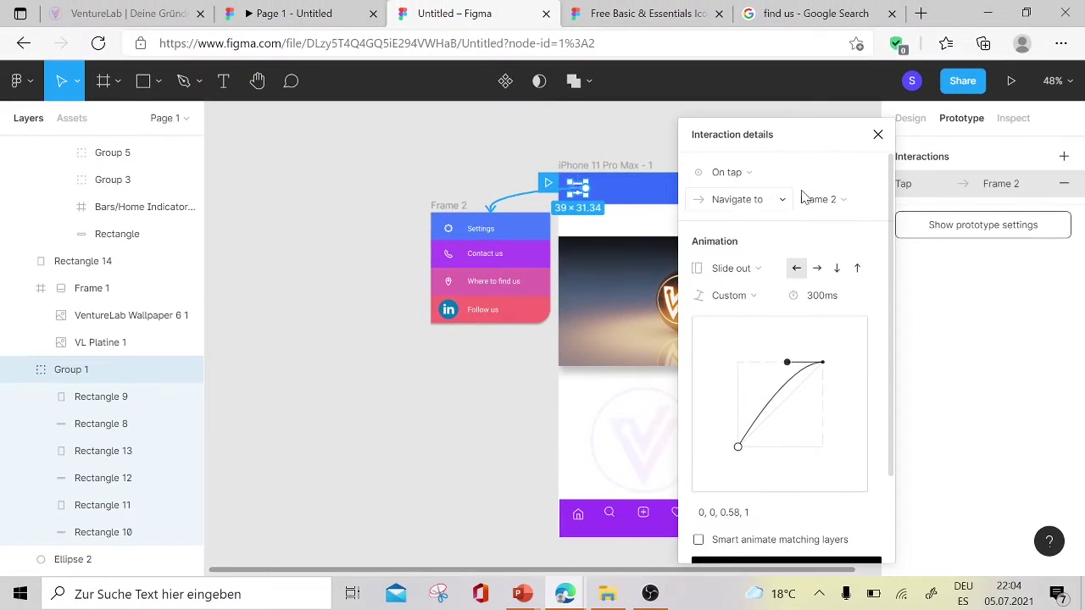
Step: Set the menu icon's On tap action to Open overlay, manually positioned at the phone's top-left
click(758, 180)
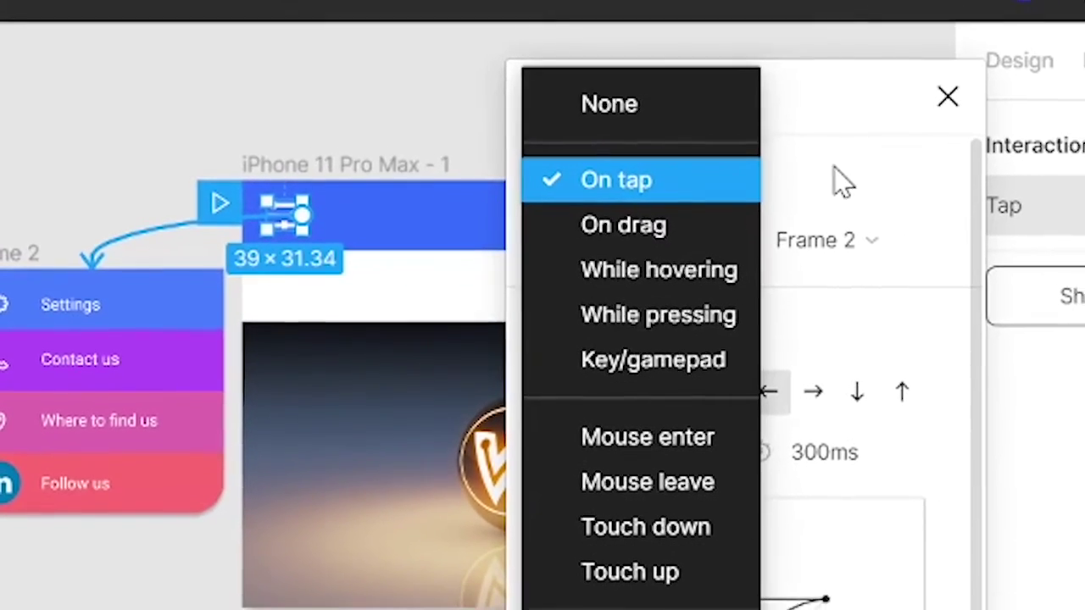
click(814, 186)
click(678, 242)
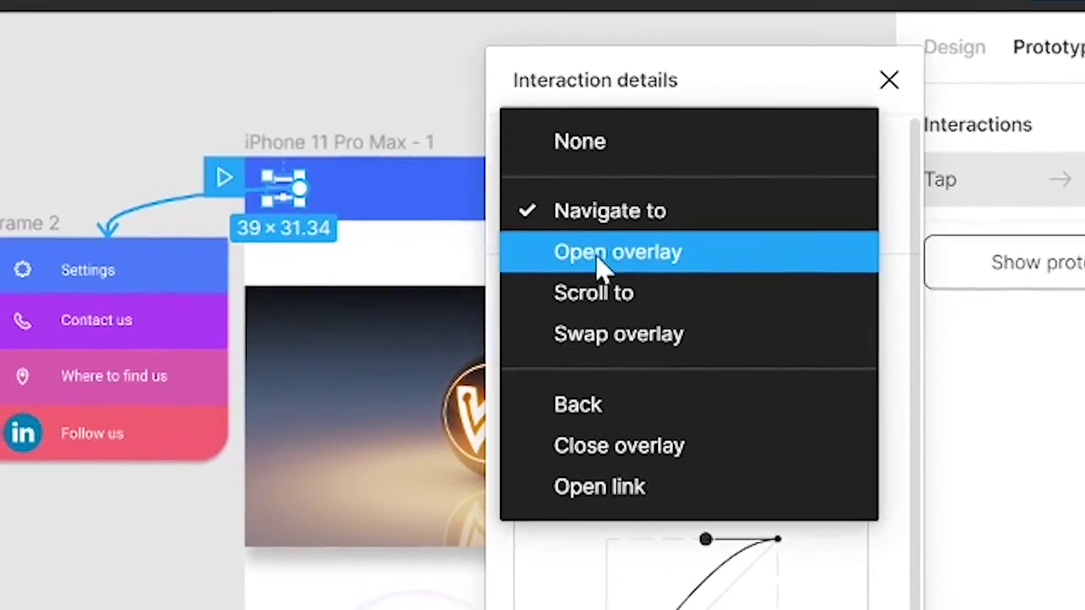
click(746, 264)
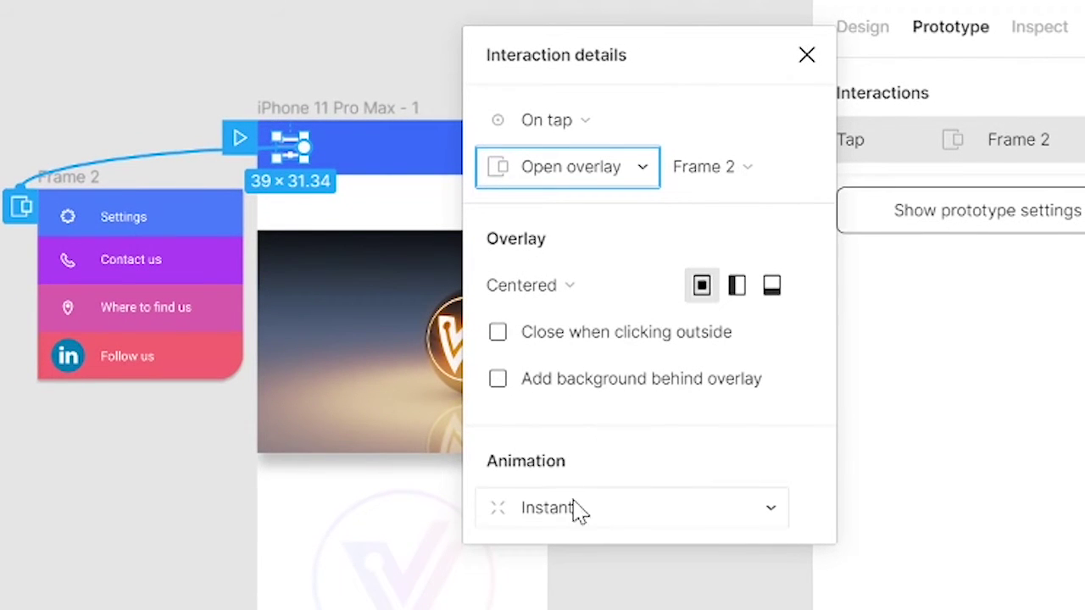
click(574, 292)
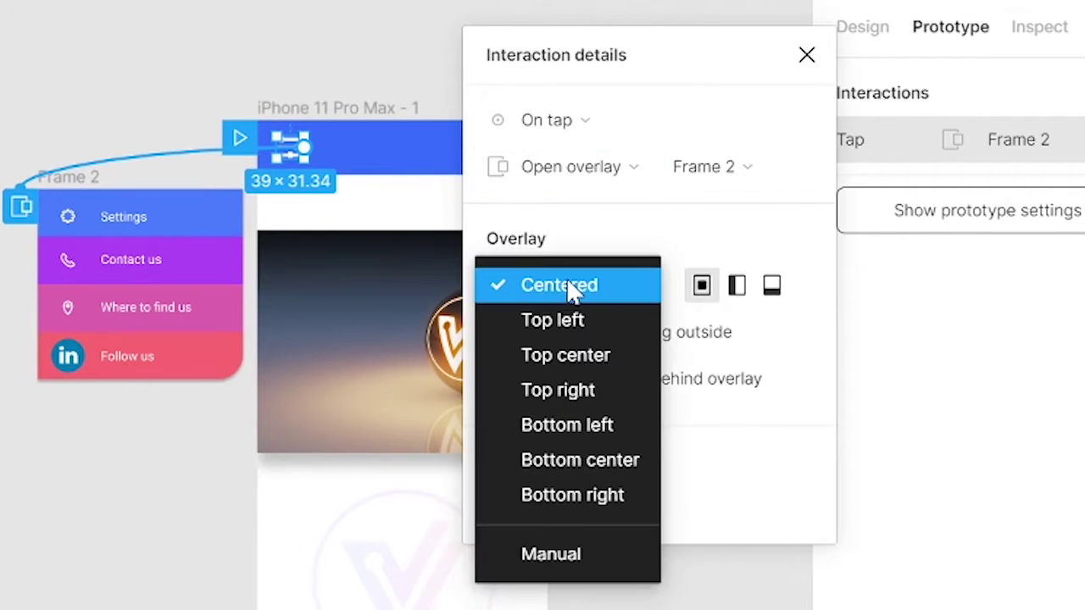
click(542, 559)
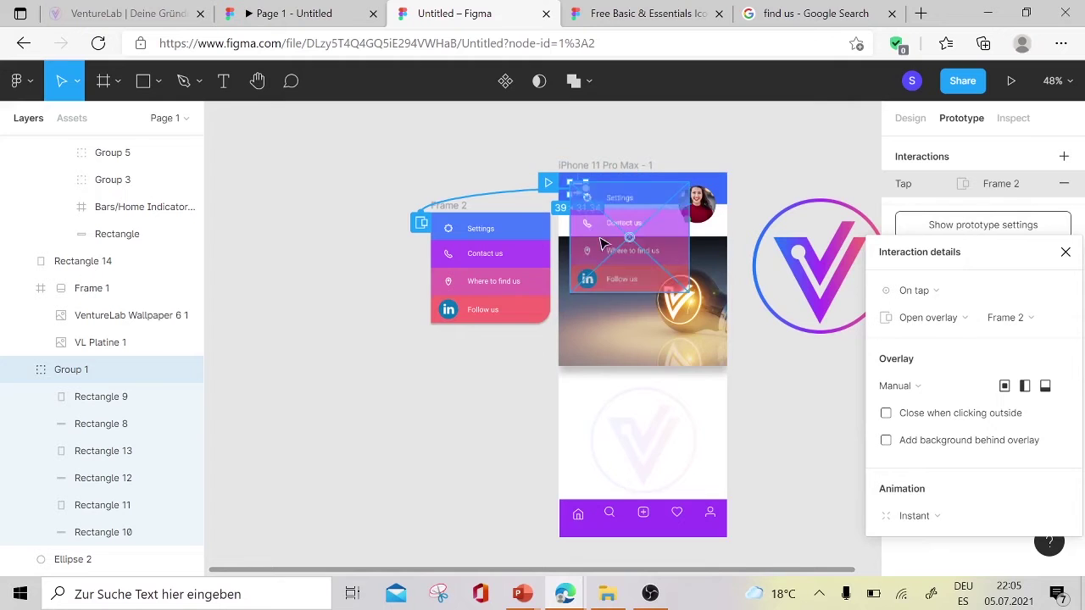
mouse_move(625, 188)
mouse_down()
mouse_move(629, 206)
mouse_move(618, 227)
mouse_move(614, 219)
mouse_up()
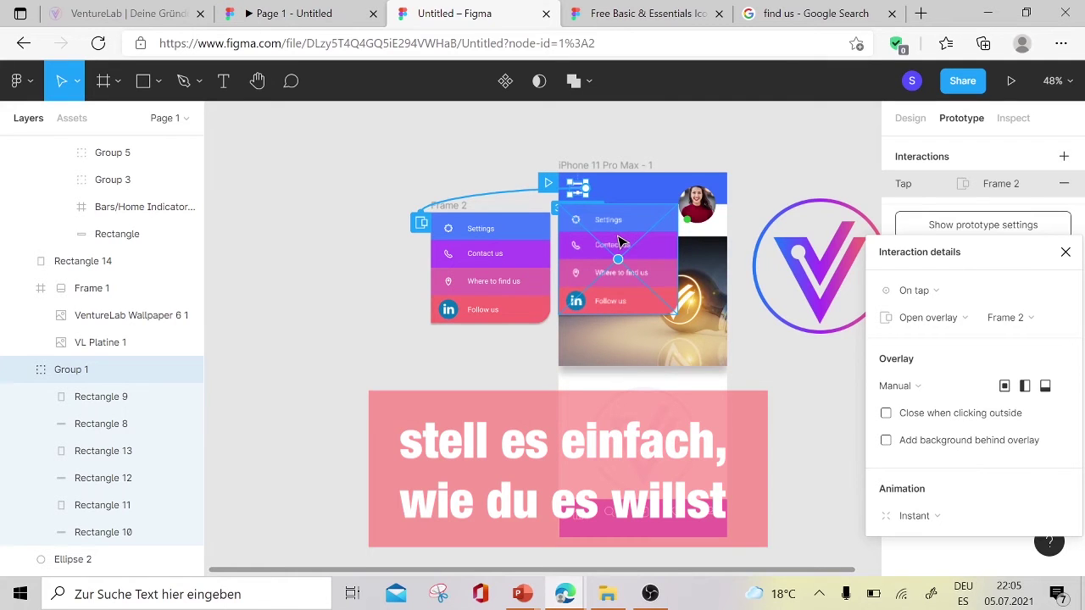
Step: Keep the Instant animation and add a 46% dark backdrop behind the overlay
scroll(619, 242, up, 3)
scroll(622, 241, up, 3)
scroll(623, 242, up, 1)
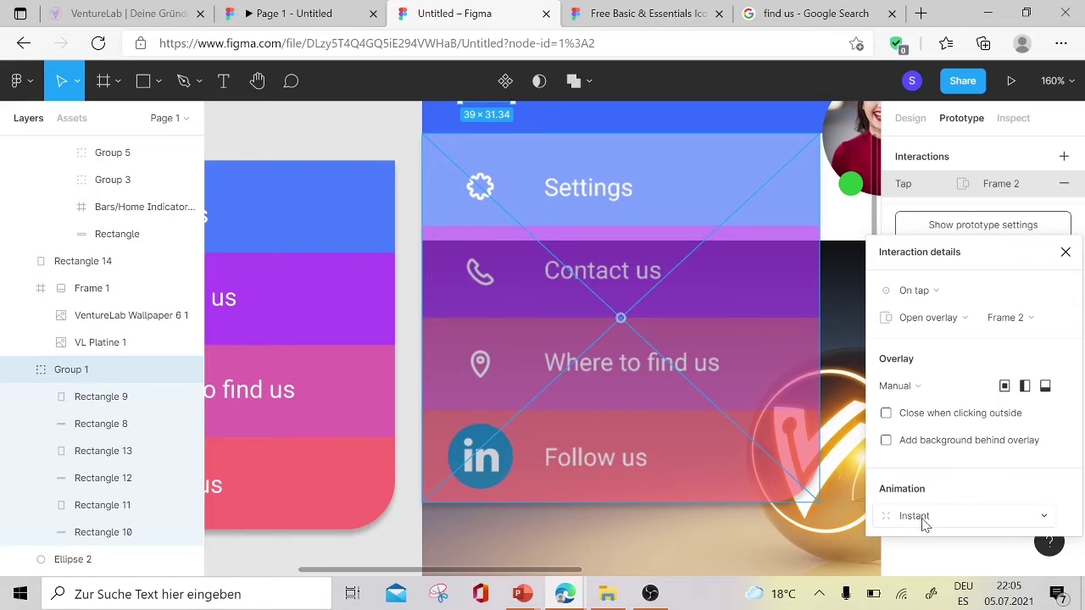
click(924, 518)
click(1035, 490)
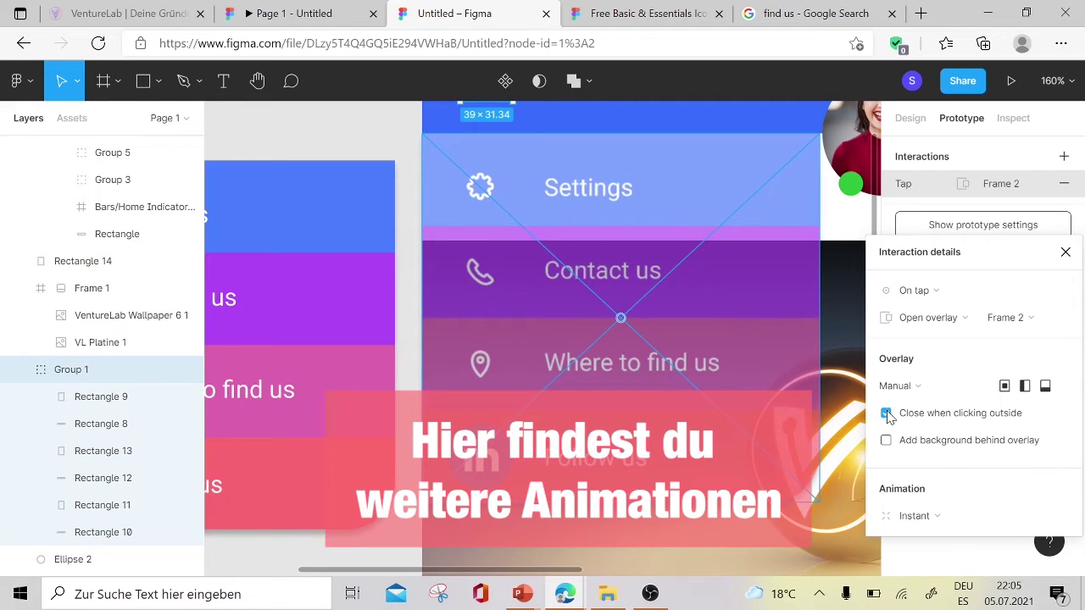
click(887, 441)
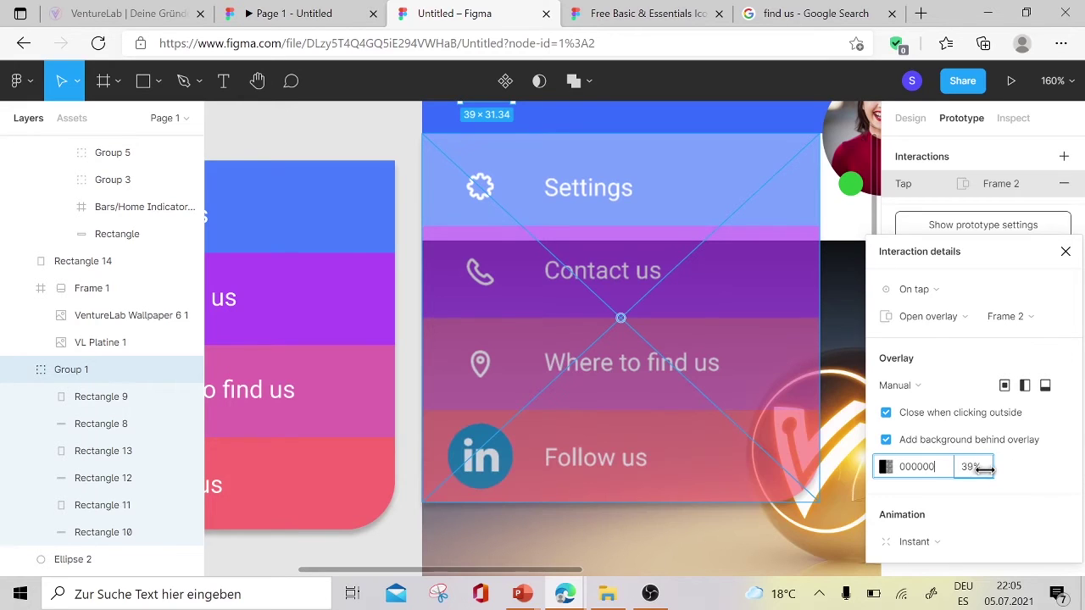
drag(956, 467, 1000, 470)
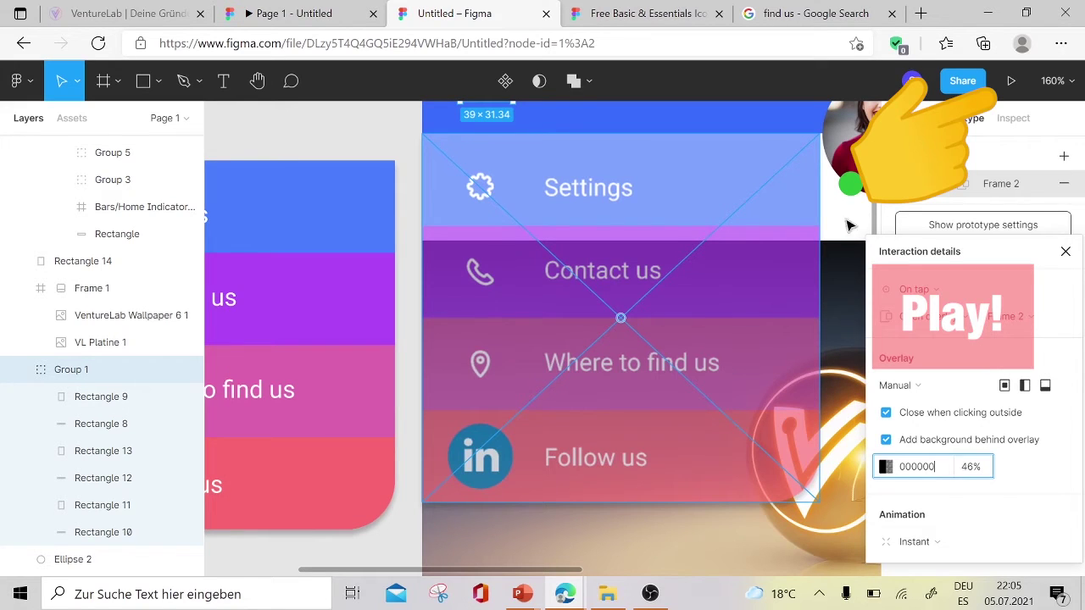
click(1063, 254)
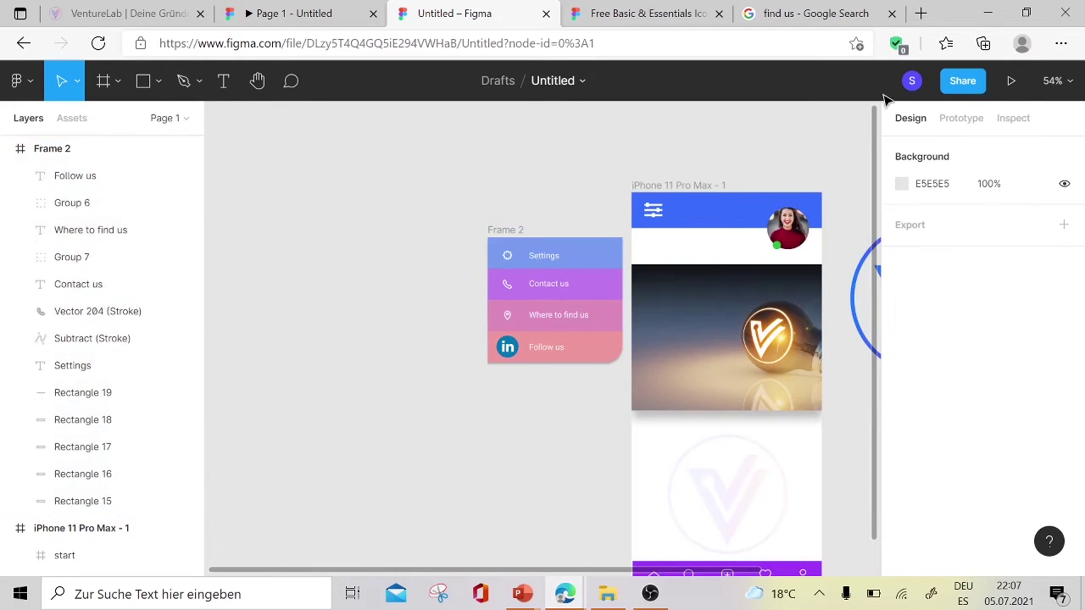
Step: Preview the prototype and tap the menu icon to open, then close, the side menu overlay
click(1011, 80)
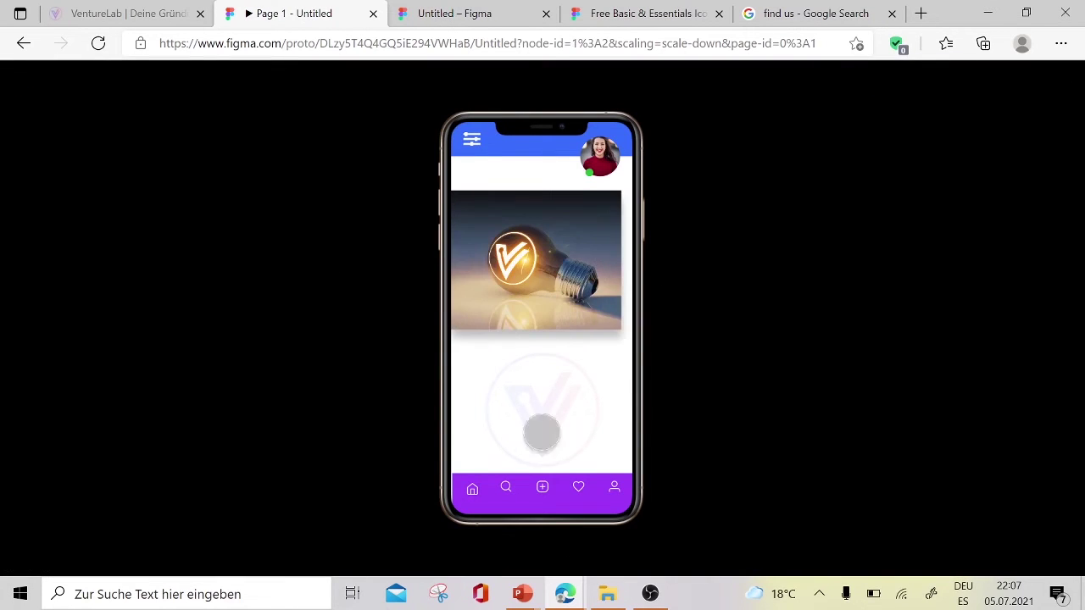
click(471, 142)
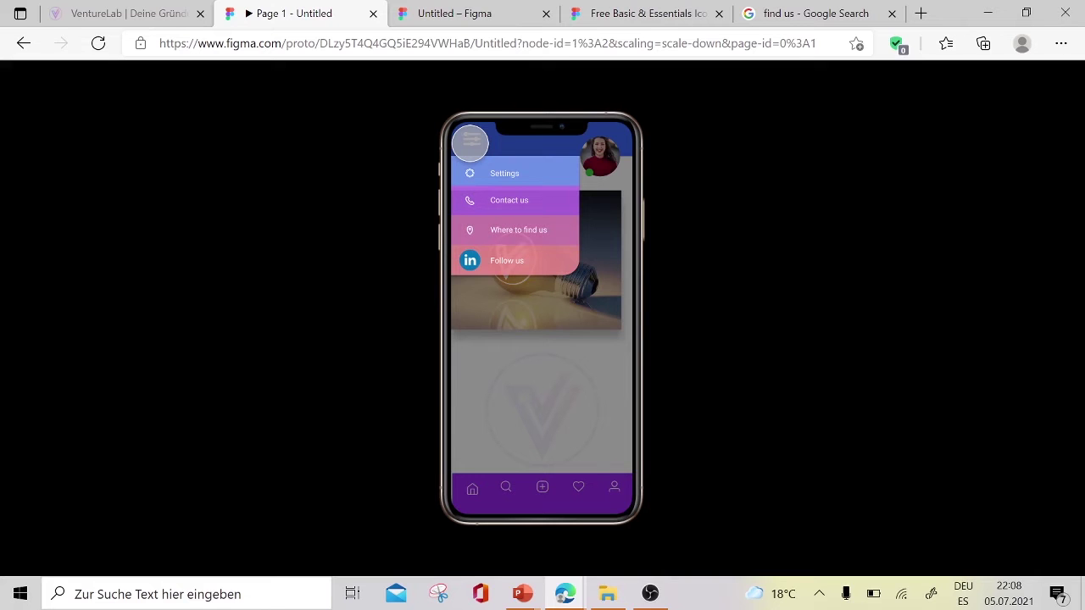
click(471, 143)
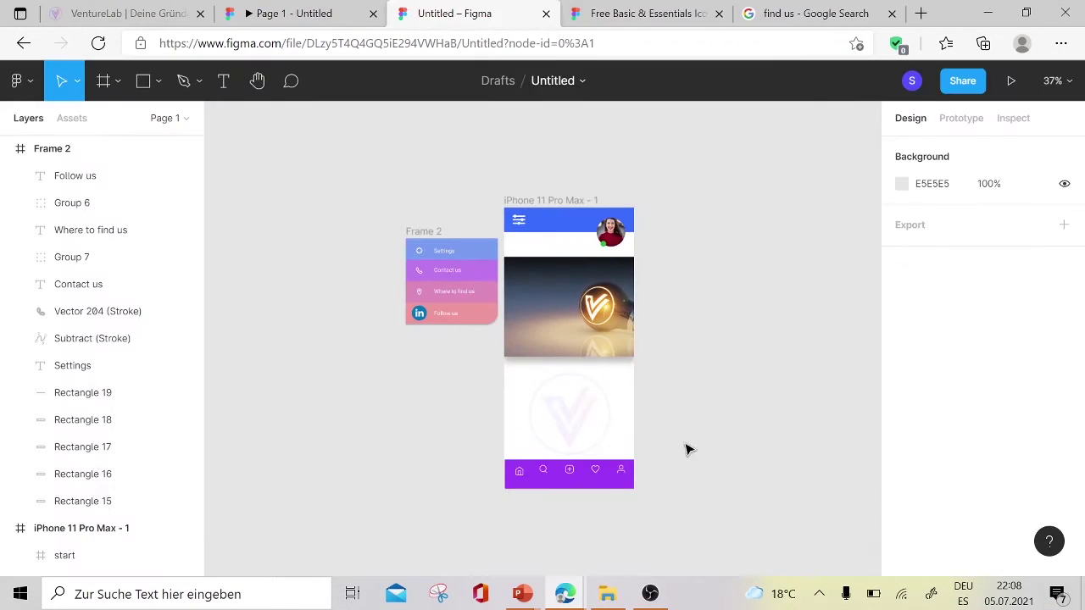
Step: Duplicate the iPhone 11 Pro Max - 1 frame and place the copy beside the original
click(560, 201)
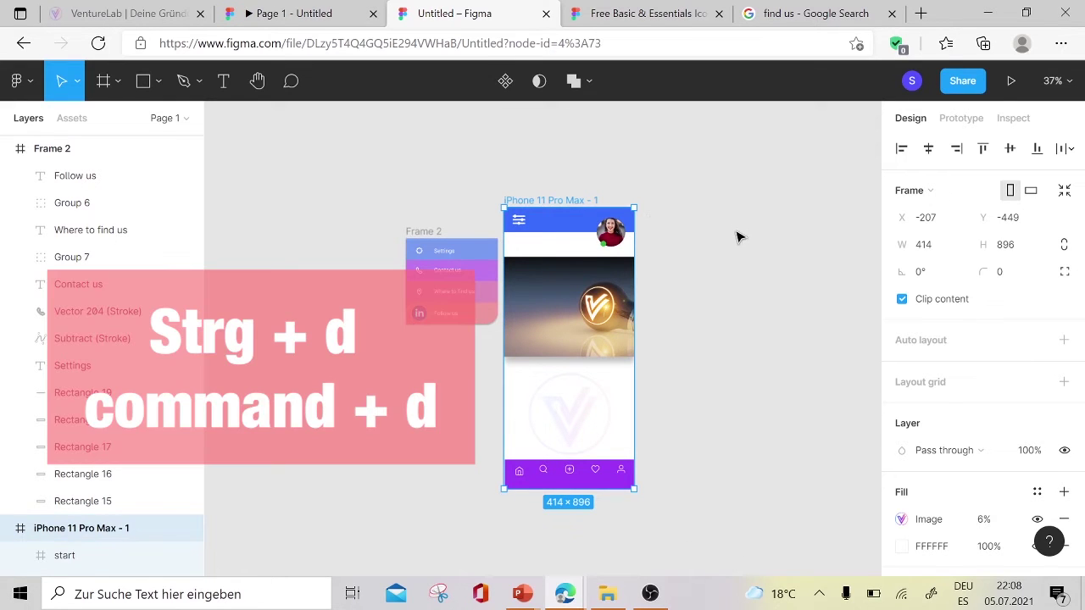
key(ctrl+d)
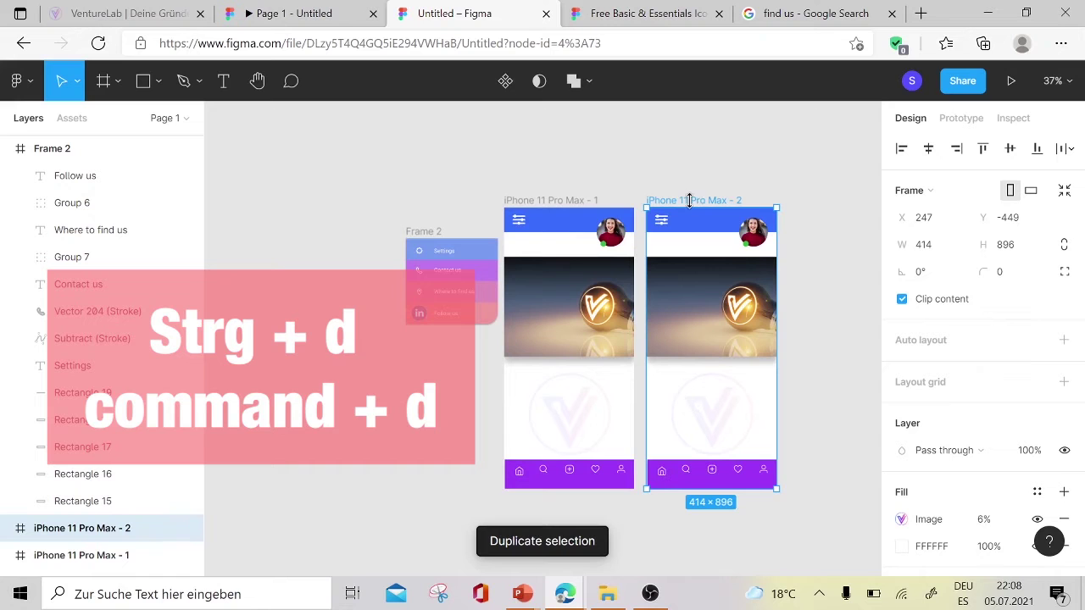
mouse_move(691, 204)
mouse_down()
mouse_move(776, 234)
mouse_move(752, 195)
mouse_up()
key(shift+Tab)
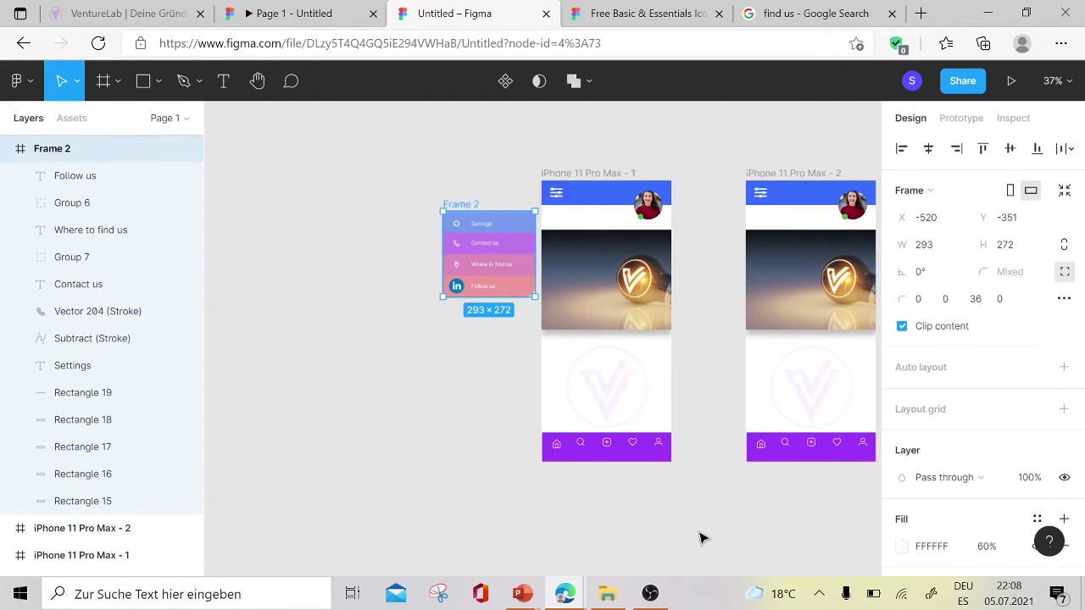
scroll(700, 538, up, 2)
scroll(725, 481, up, 2)
Step: Delete the copy's bulb image and status dot, enlarge the avatar, and add the Name and About you fields
click(703, 295)
key(Delete)
click(727, 193)
key(Delete)
mouse_move(726, 193)
mouse_down()
mouse_move(727, 297)
mouse_move(737, 296)
mouse_up()
key(Escape)
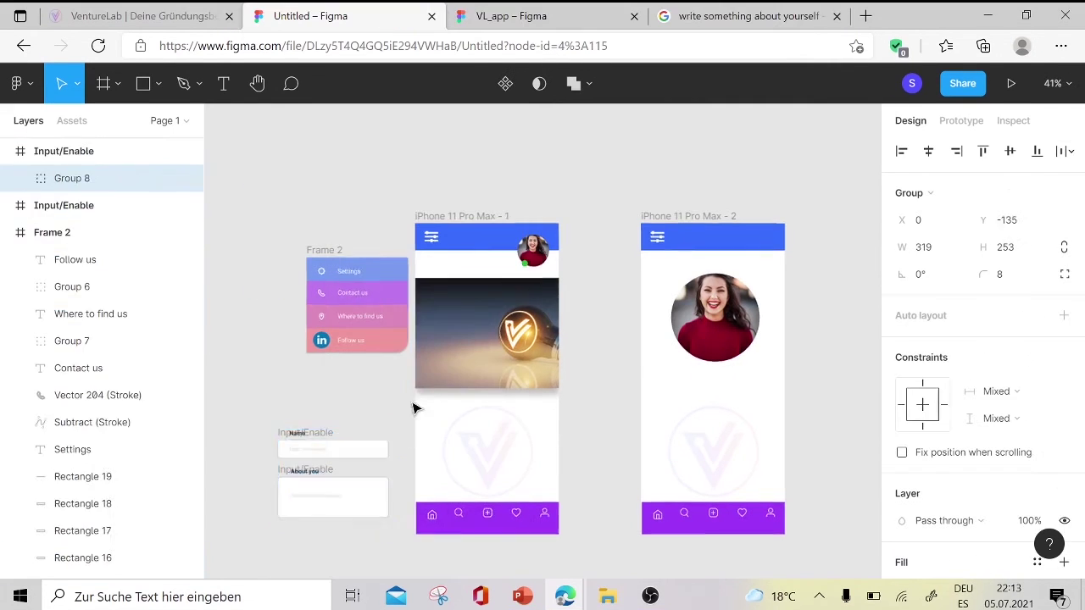
drag(413, 409, 740, 444)
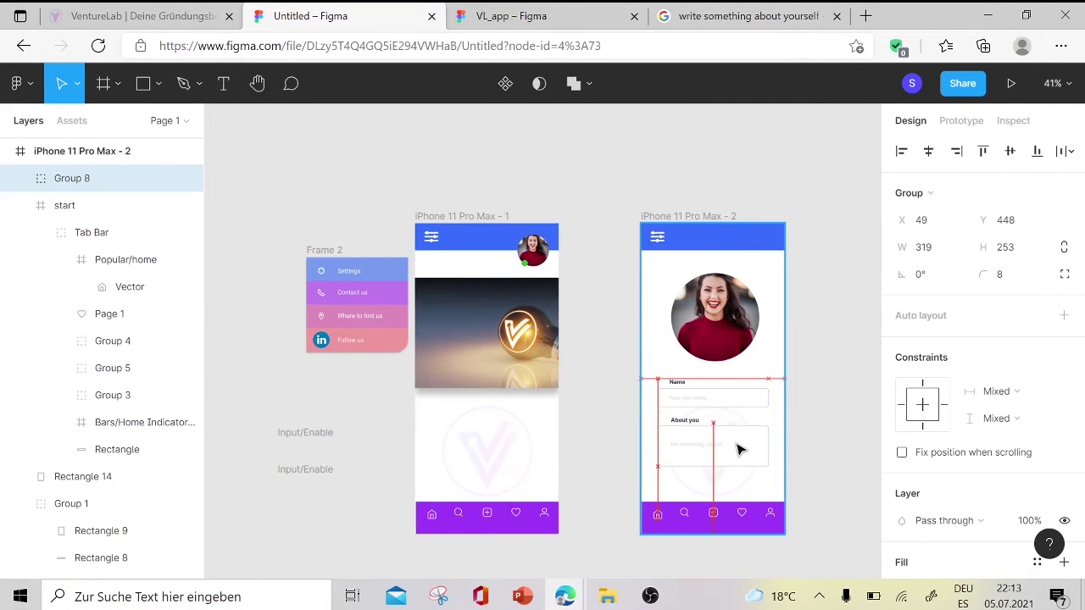
scroll(738, 450, up, 2)
Step: Connect the home screen avatar to the profile frame with an On tap Navigate to action
click(795, 508)
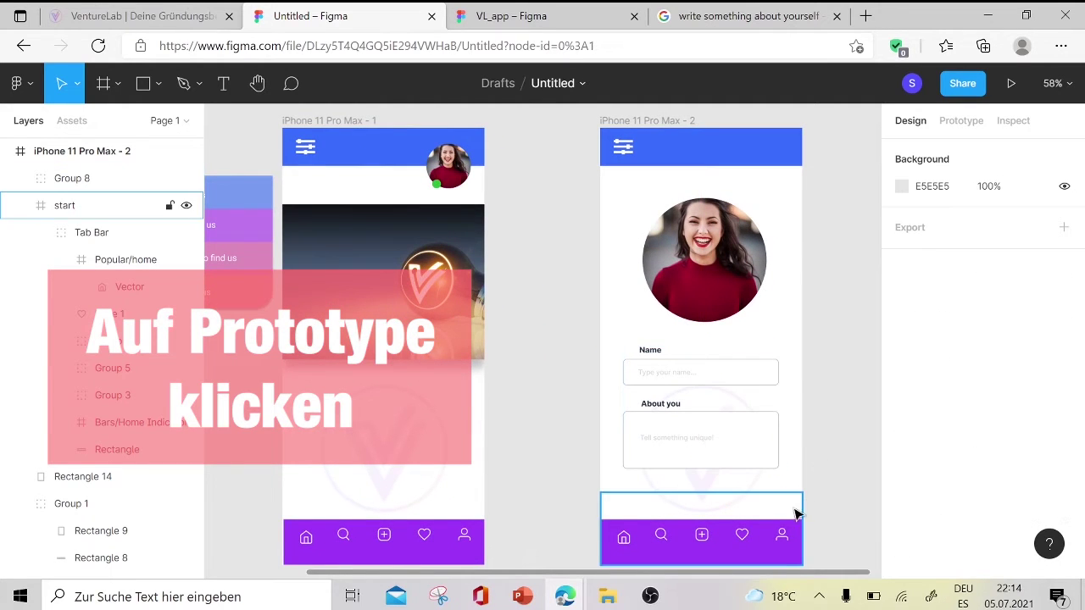
scroll(787, 552, up, 2)
scroll(787, 552, down, 2)
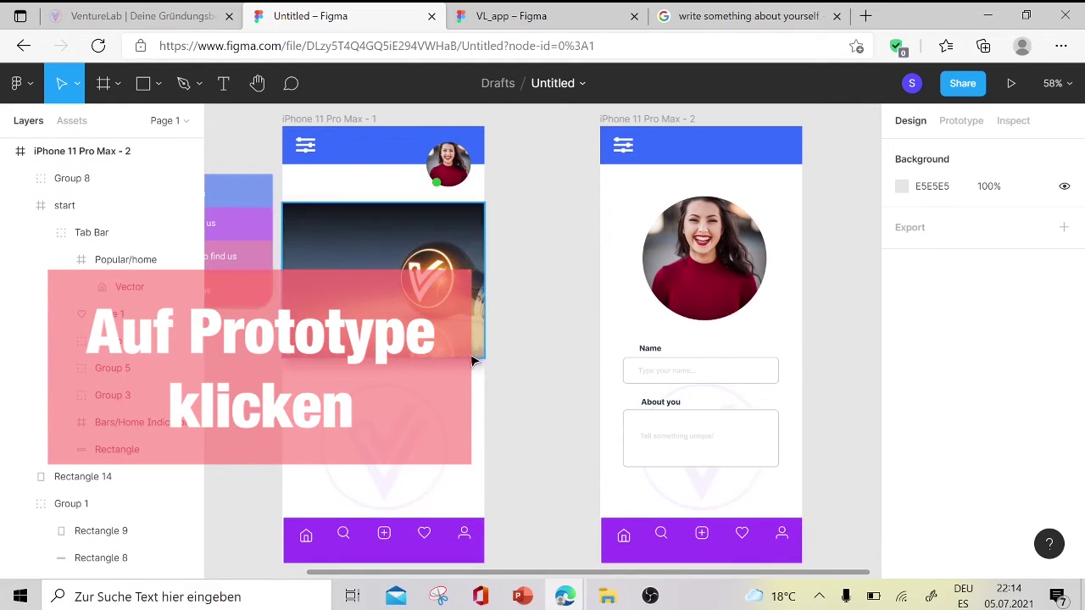
click(961, 120)
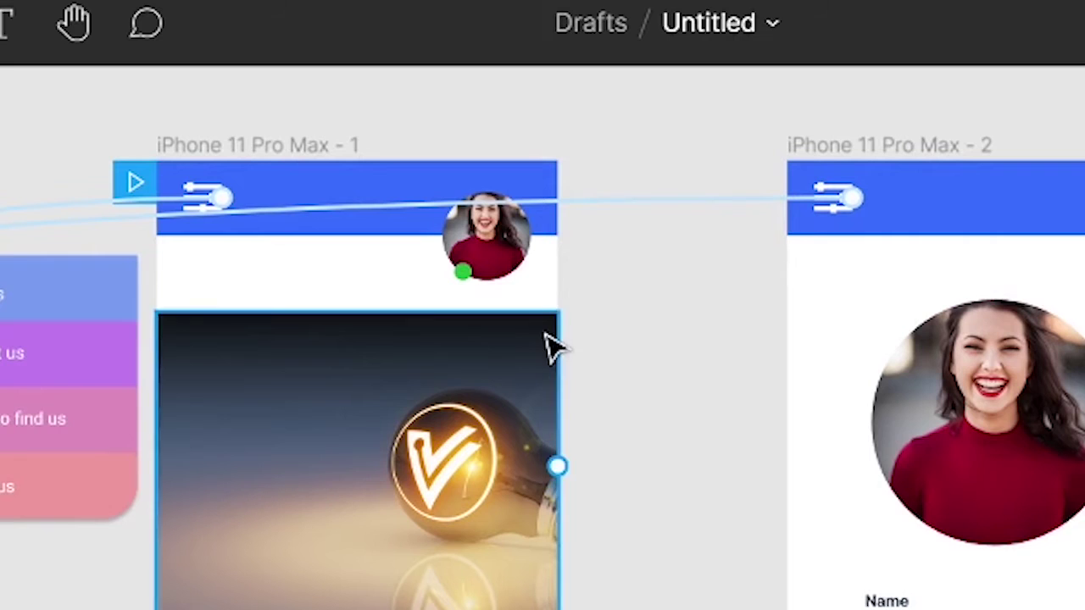
click(513, 264)
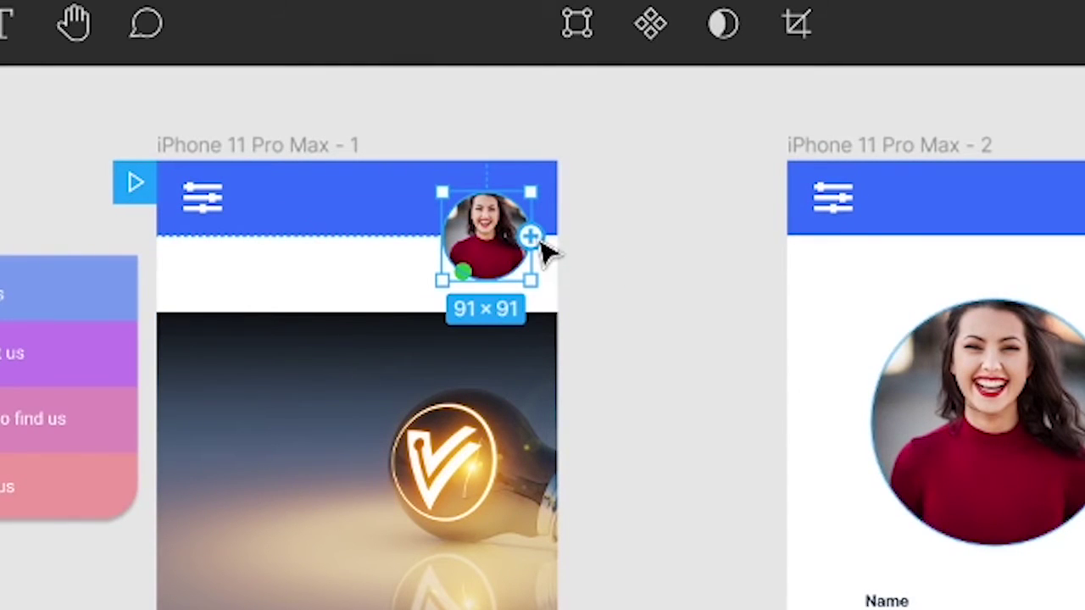
mouse_move(532, 238)
mouse_down()
mouse_move(789, 227)
mouse_move(799, 286)
mouse_up()
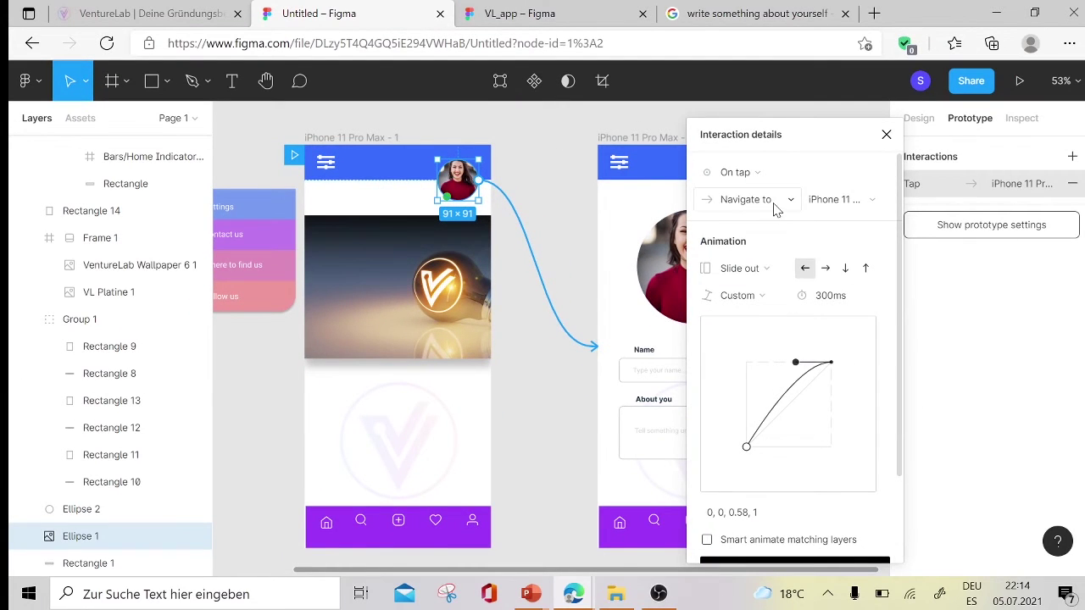
click(774, 206)
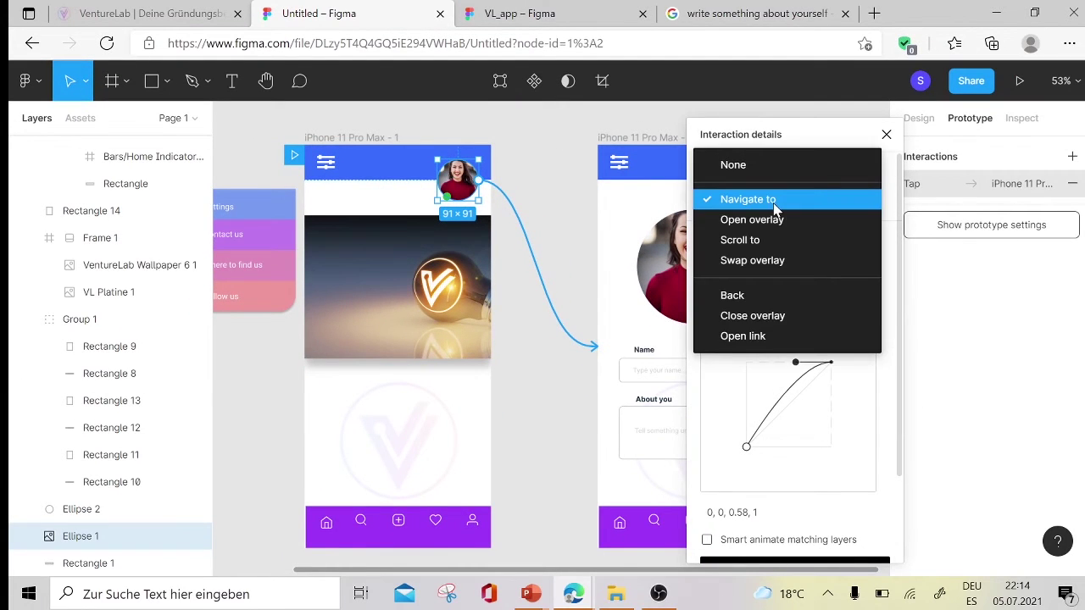
click(774, 206)
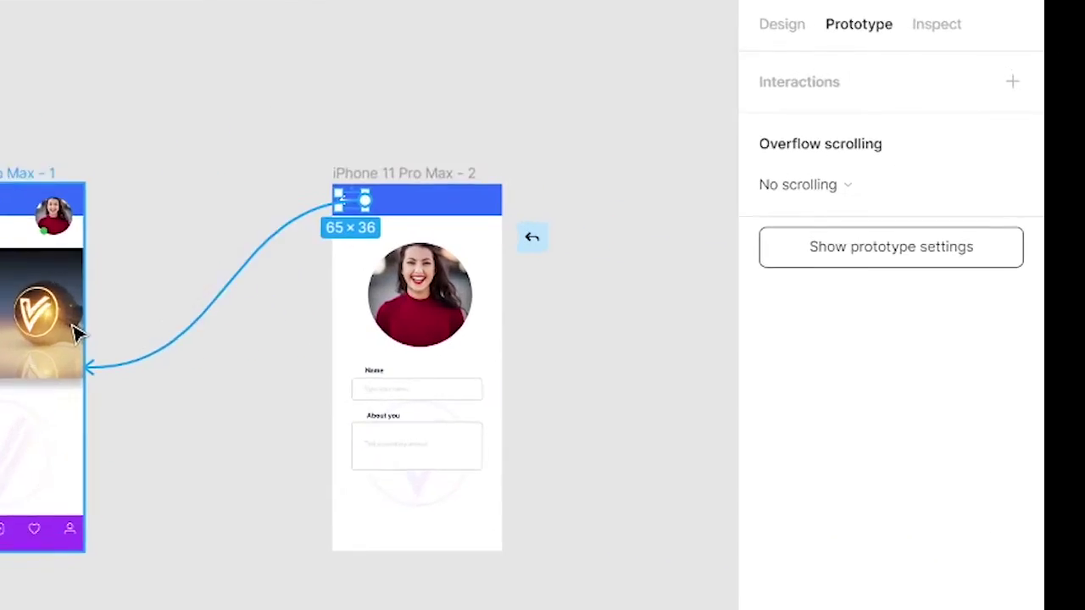
Step: Keep Navigate to on the back arrow's tap interaction, then start the prototype preview
click(445, 328)
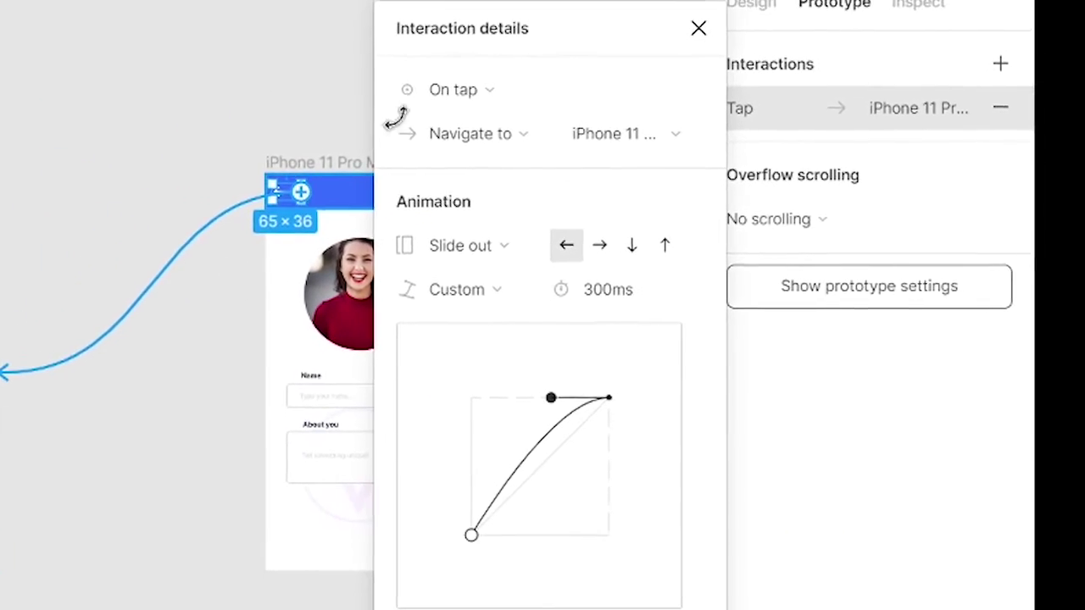
click(483, 164)
click(488, 157)
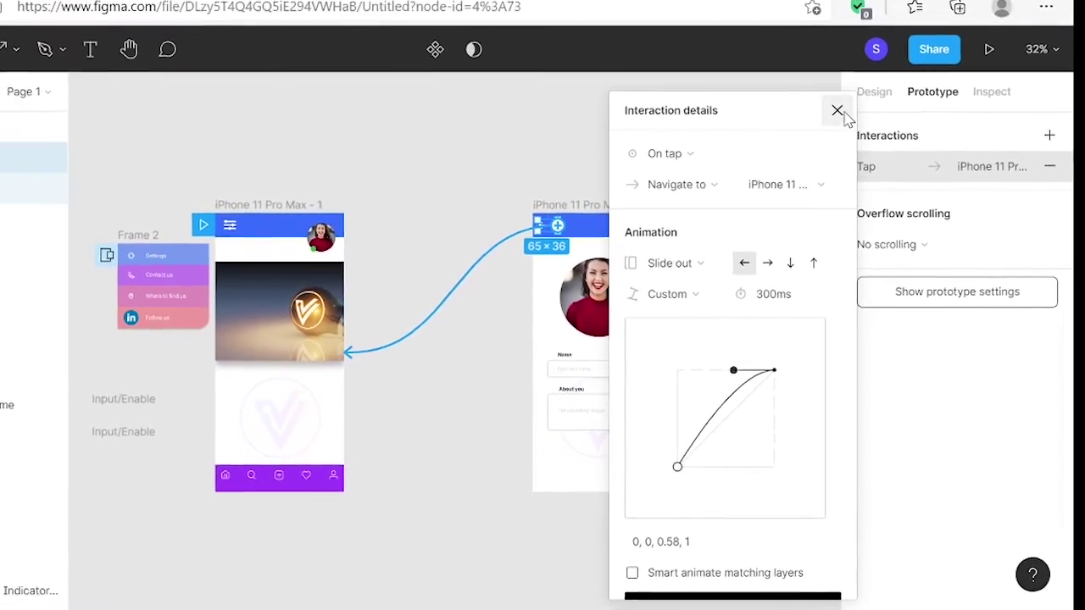
click(839, 111)
click(1013, 82)
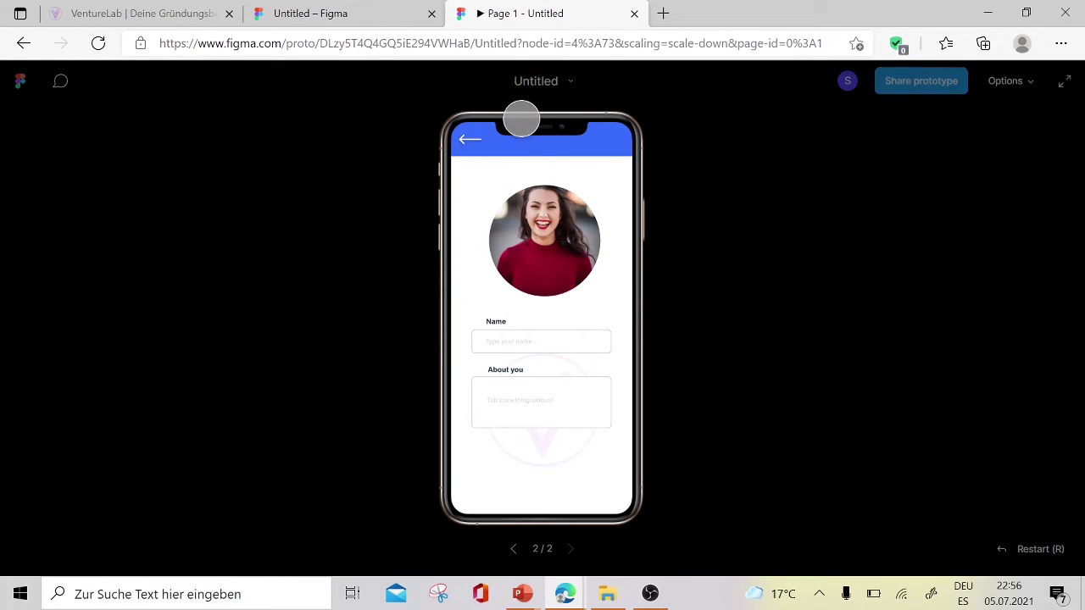
Step: In the preview, test the back arrow, side menu open and close, and profile photo links
click(471, 140)
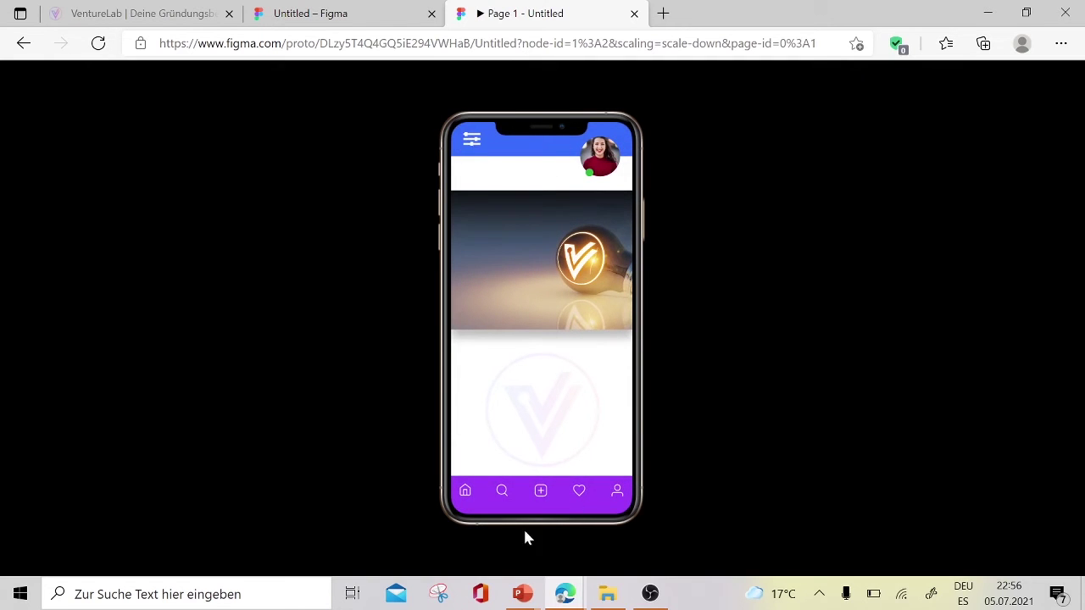
click(475, 142)
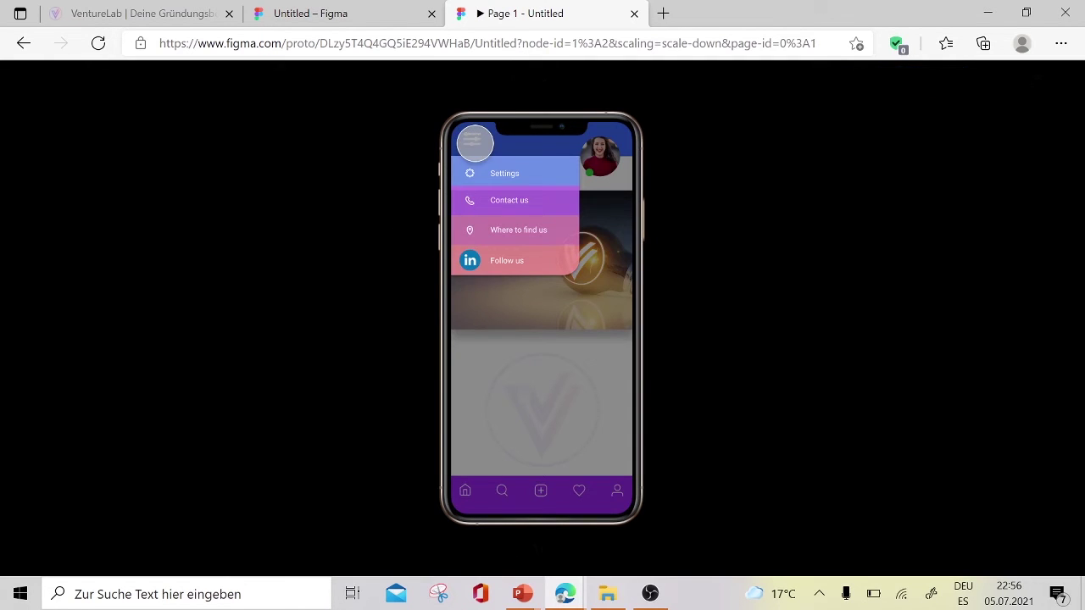
click(468, 137)
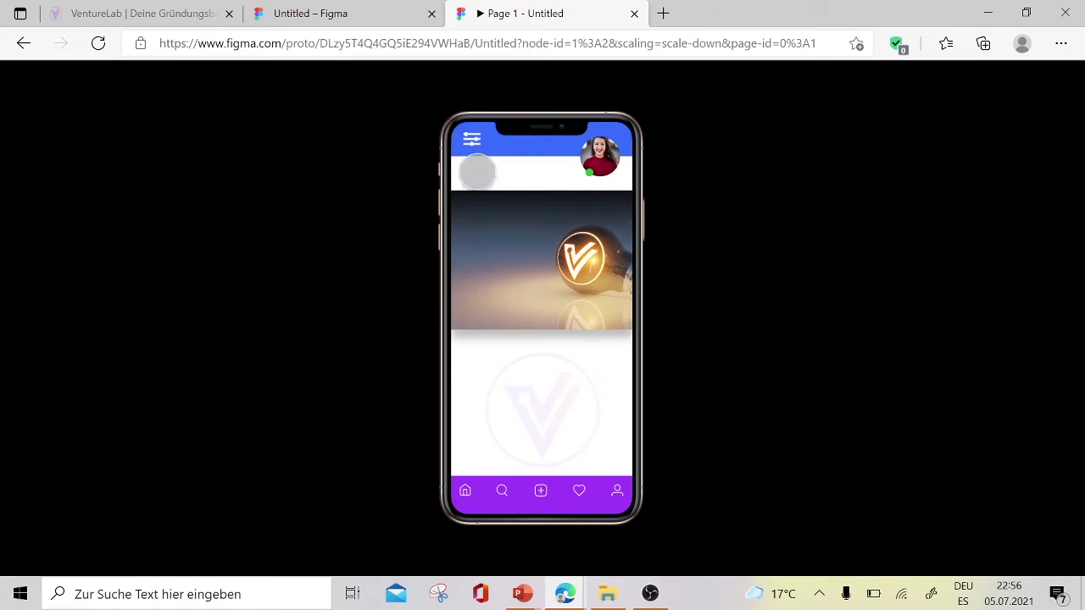
click(598, 154)
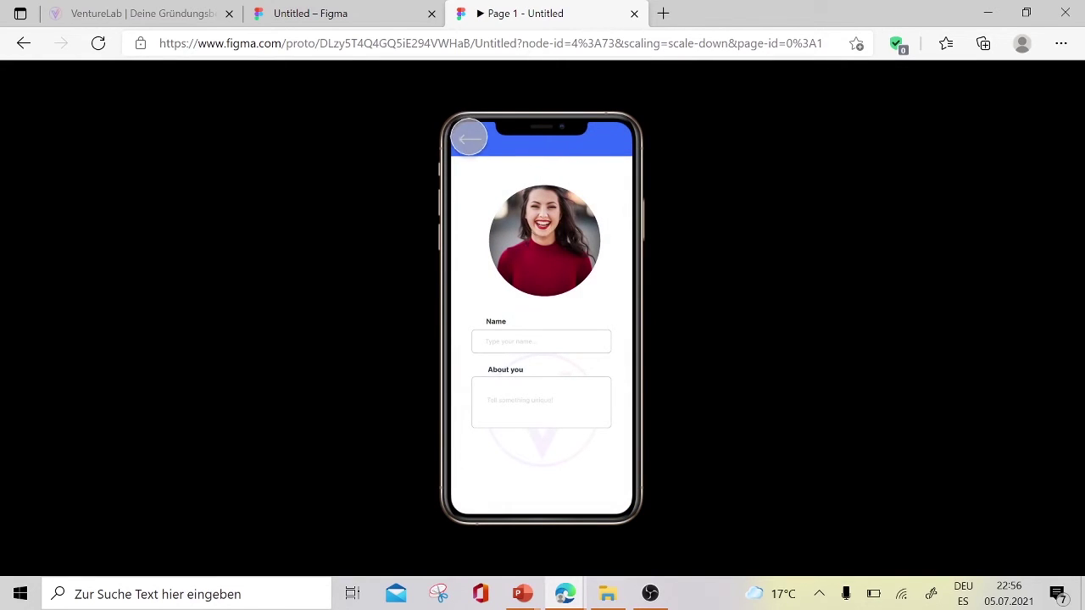
click(469, 139)
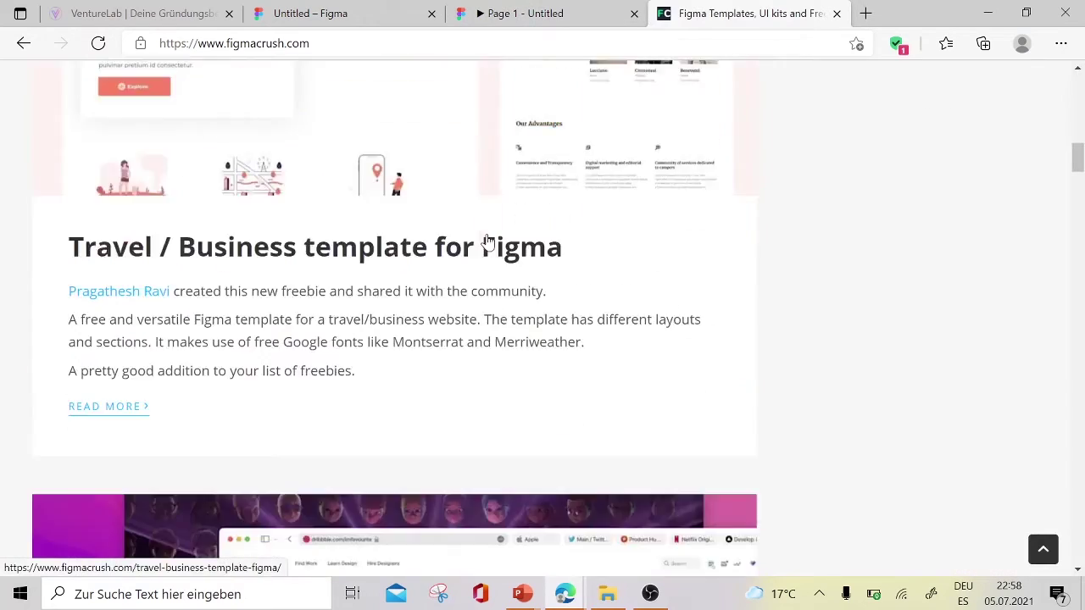
Step: Open the Dog Walking App UI Kit resource link from the web page
scroll(485, 244, down, 5)
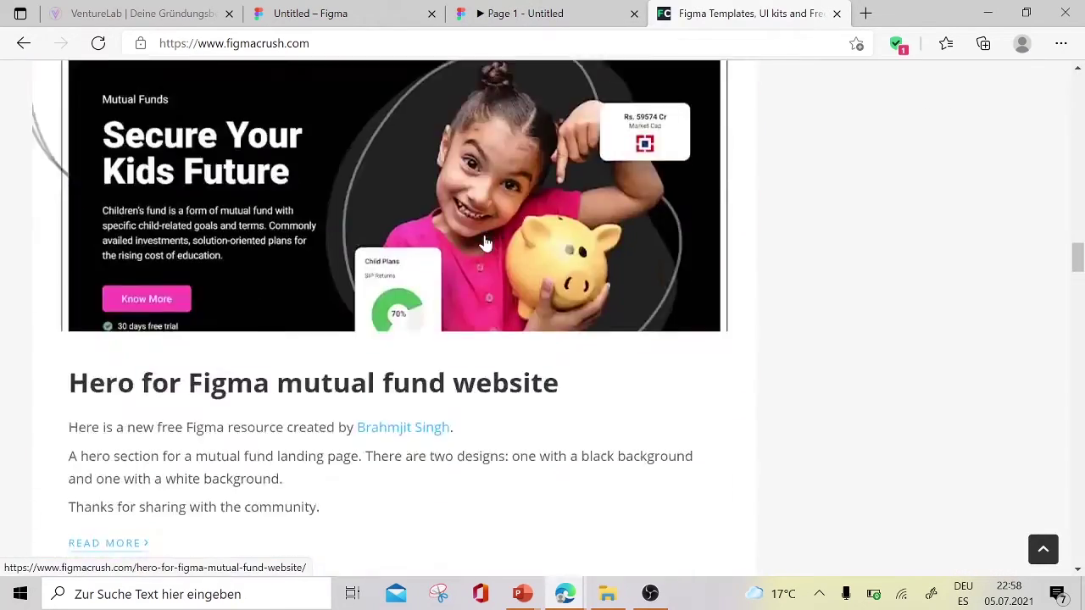
scroll(485, 244, down, 5)
click(485, 244)
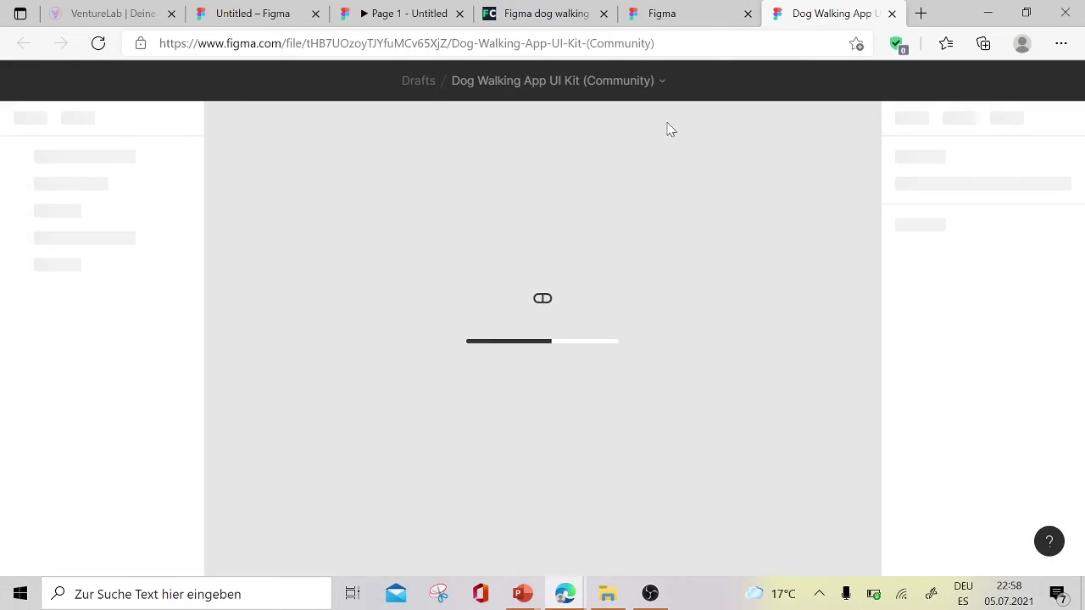
Step: Copy the kit's Walk Planning screen into the project, place it between the two iPhone frames, and select its bottom button's gradient fill
scroll(704, 199, up, 3)
click(705, 195)
click(398, 12)
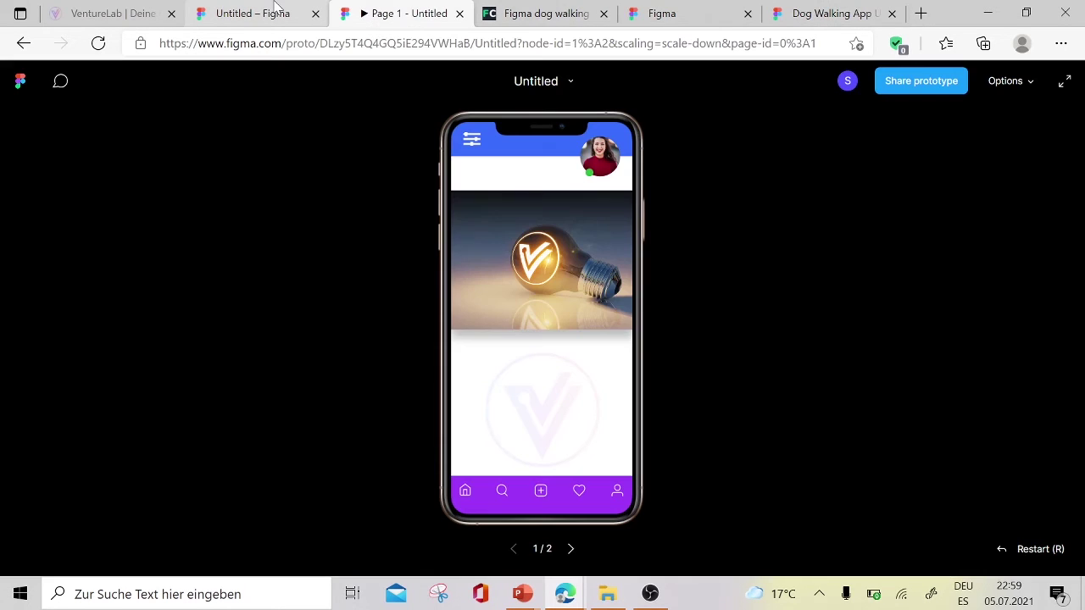
click(276, 11)
key(ctrl+v)
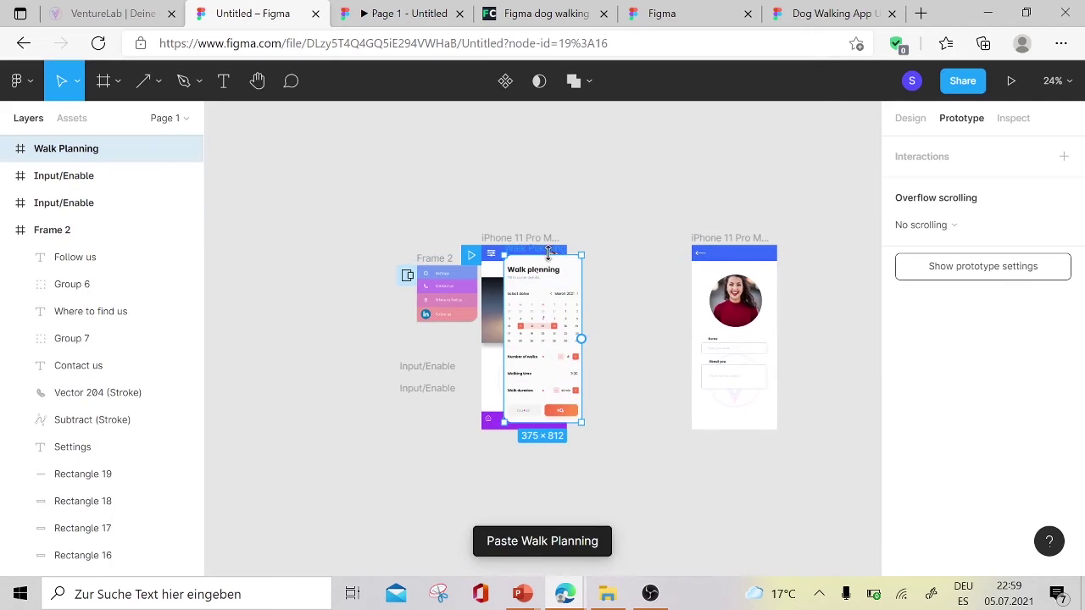
drag(625, 270, 625, 248)
click(648, 417)
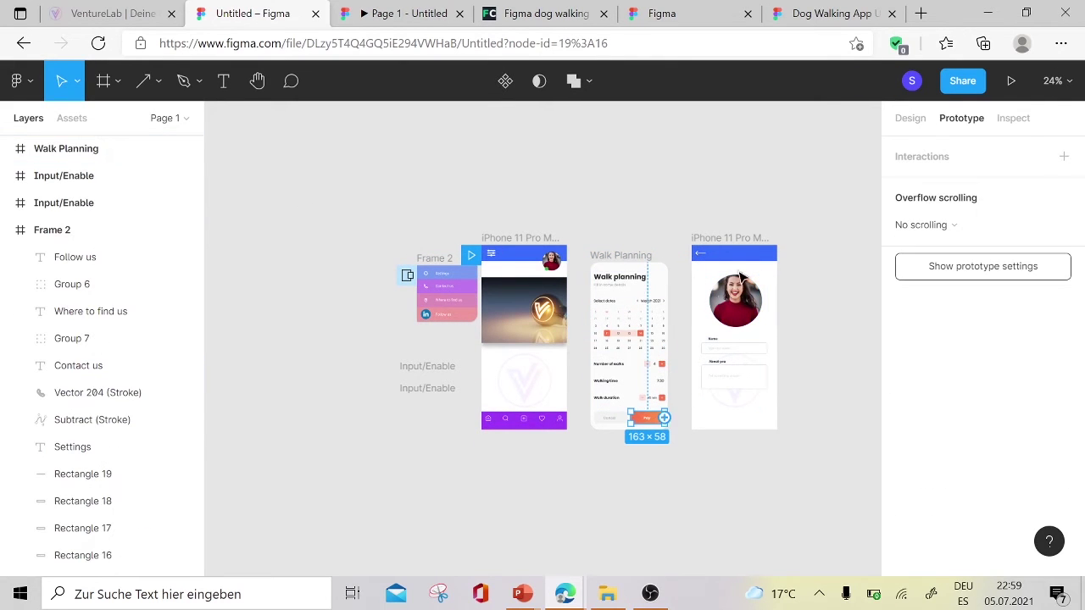
click(901, 403)
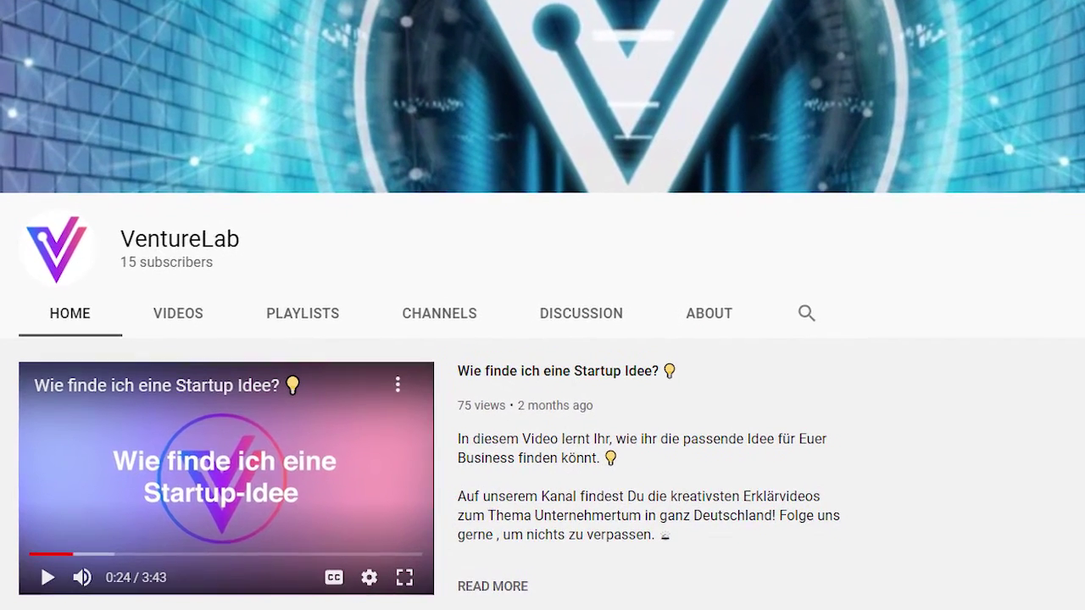